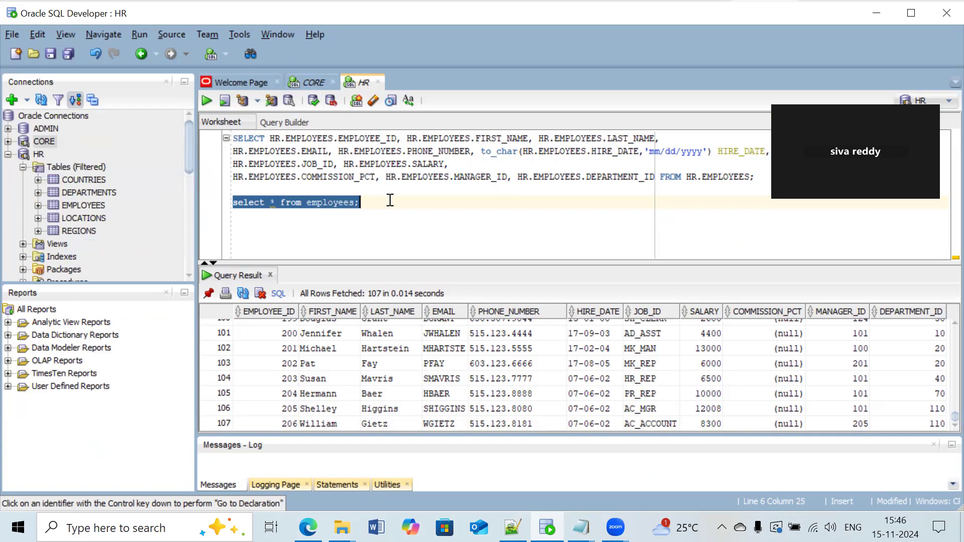
Step: Enlarge the query result area and run only the "select * from employees;" statement in the HR worksheet
left_click_drag(563, 262, 569, 227)
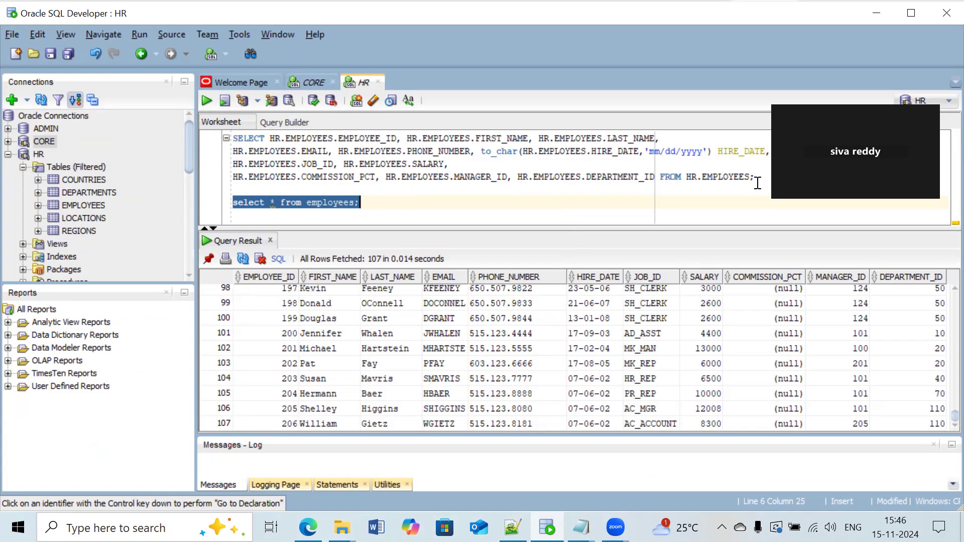
left_click_drag(756, 178, 228, 138)
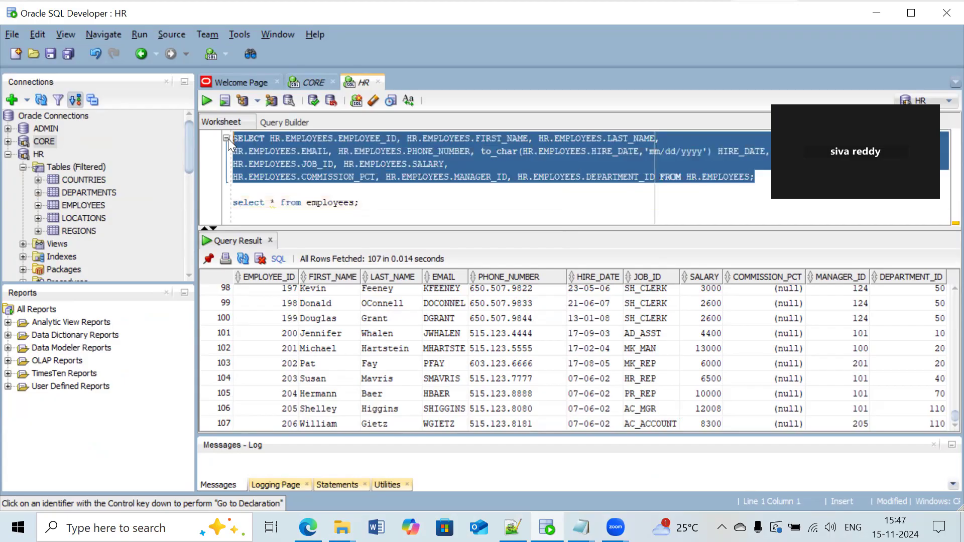
left_click_drag(401, 203, 230, 203)
left_click(205, 100)
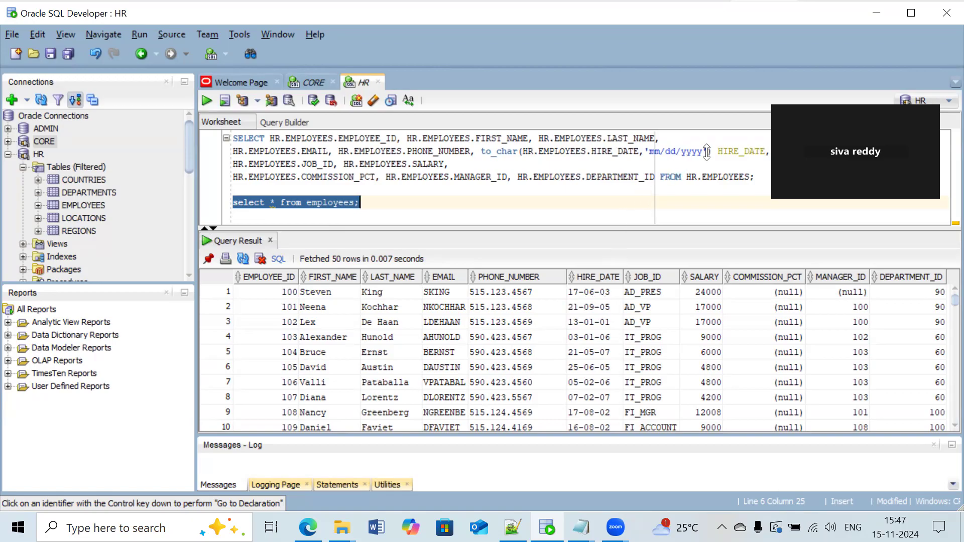
Step: Run the employees SELECT statement that formats HIRE_DATE as 'mm/dd/yyyy' with to_char
left_click_drag(703, 151, 682, 153)
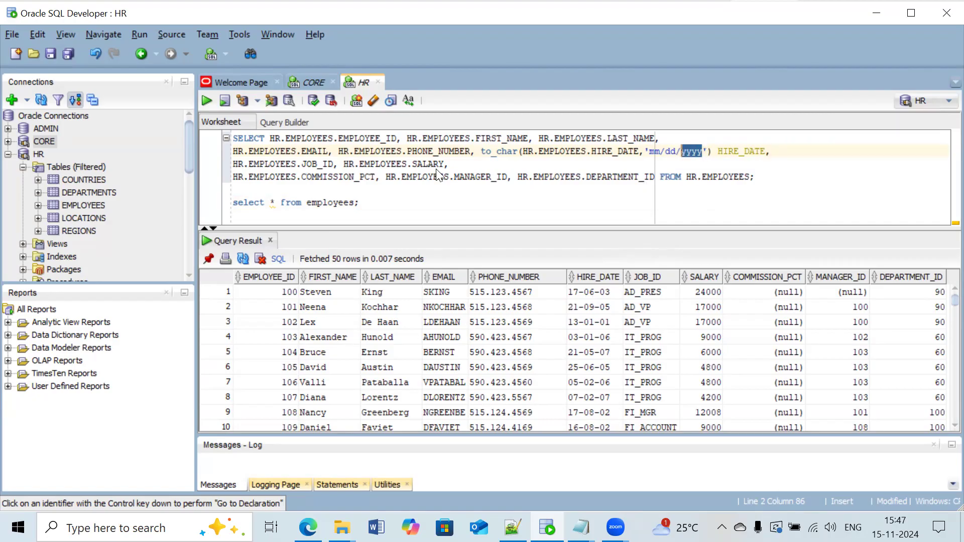
left_click_drag(757, 177, 204, 101)
left_click(206, 100)
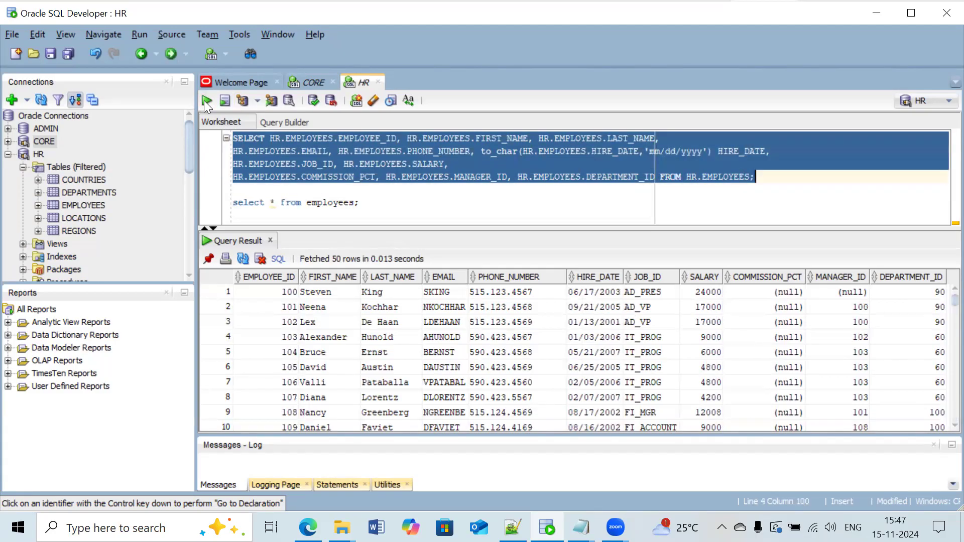
left_click(575, 293)
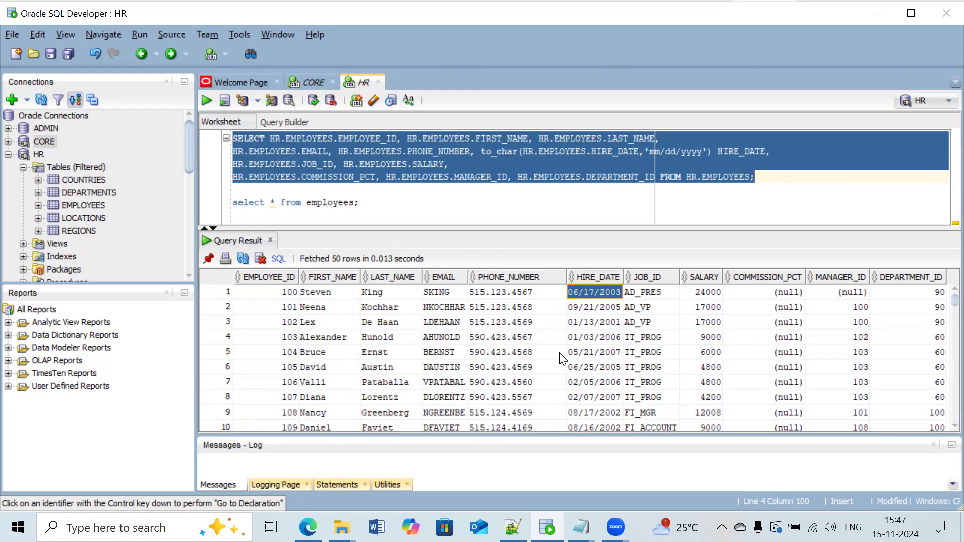
Step: Switch to File Explorer and delete the existing flat_file from the src_files folder, returning to SQL Developer
right_click(505, 320)
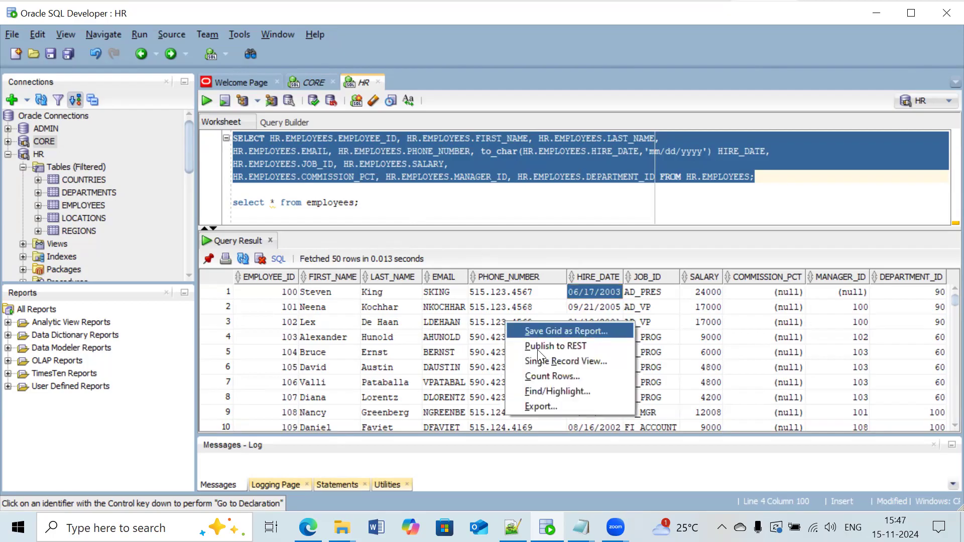
left_click(567, 407)
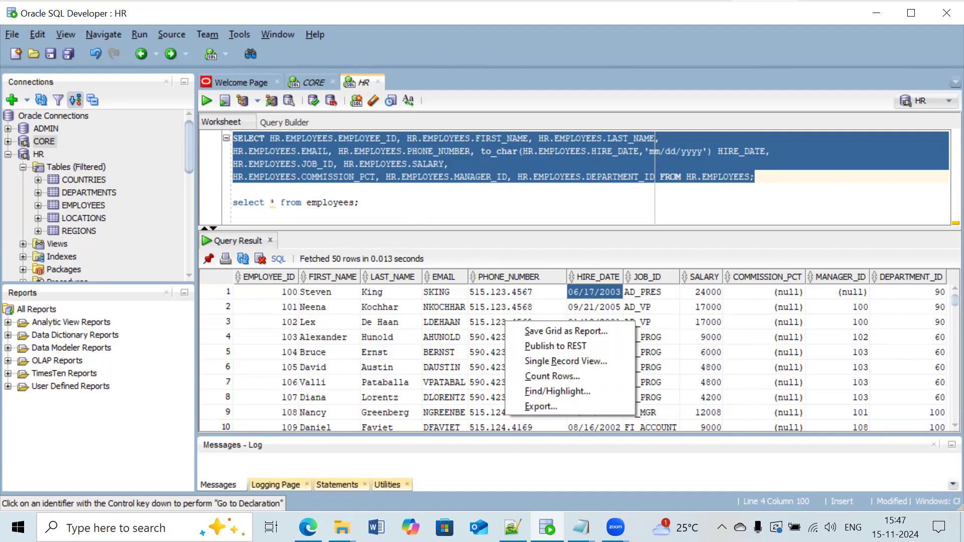
mouse_move(341, 527)
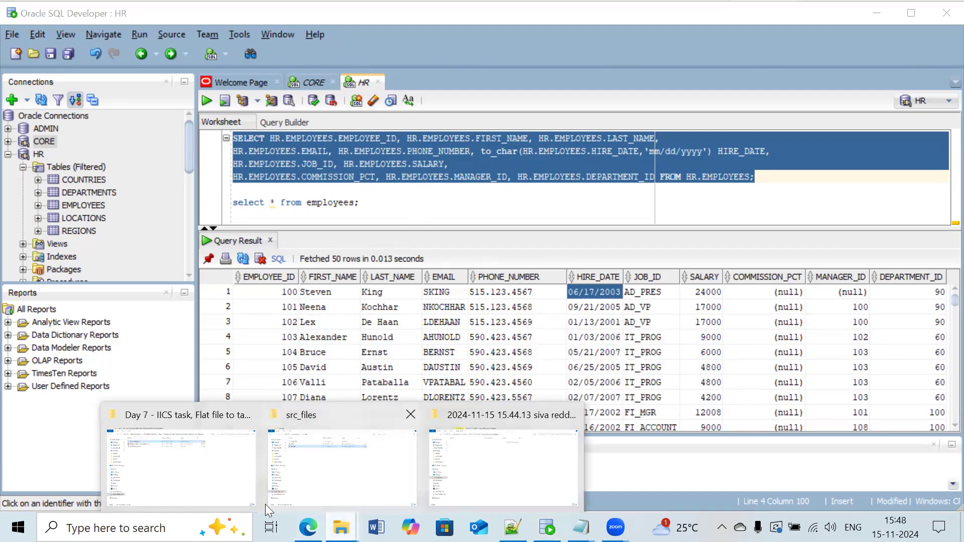
left_click(344, 496)
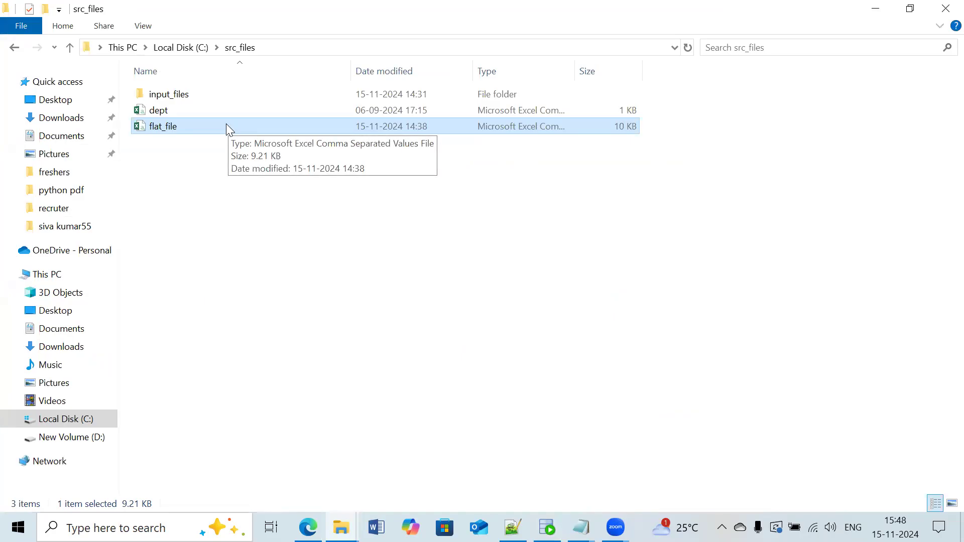
right_click(198, 131)
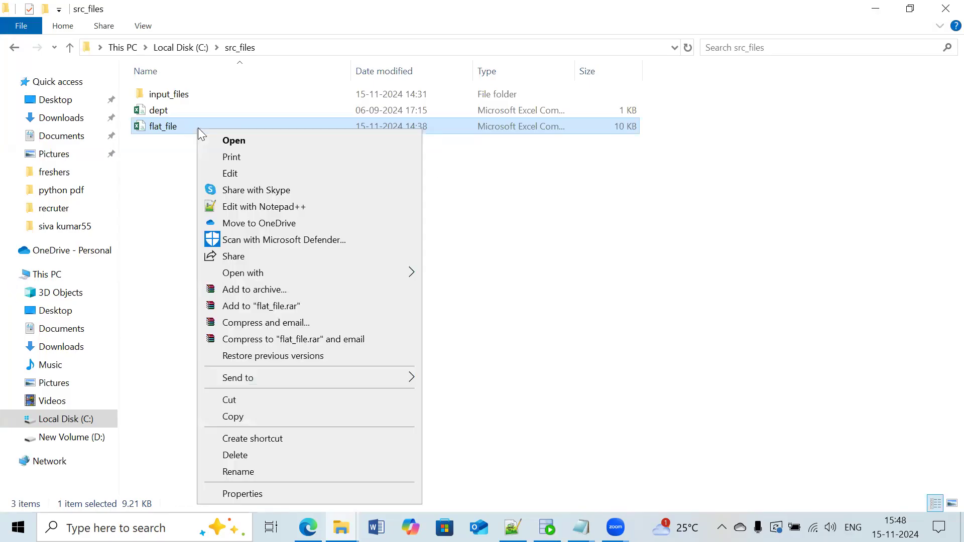
left_click(269, 455)
left_click(580, 527)
Step: Start exporting the query result grid and set the export format to csv
right_click(487, 348)
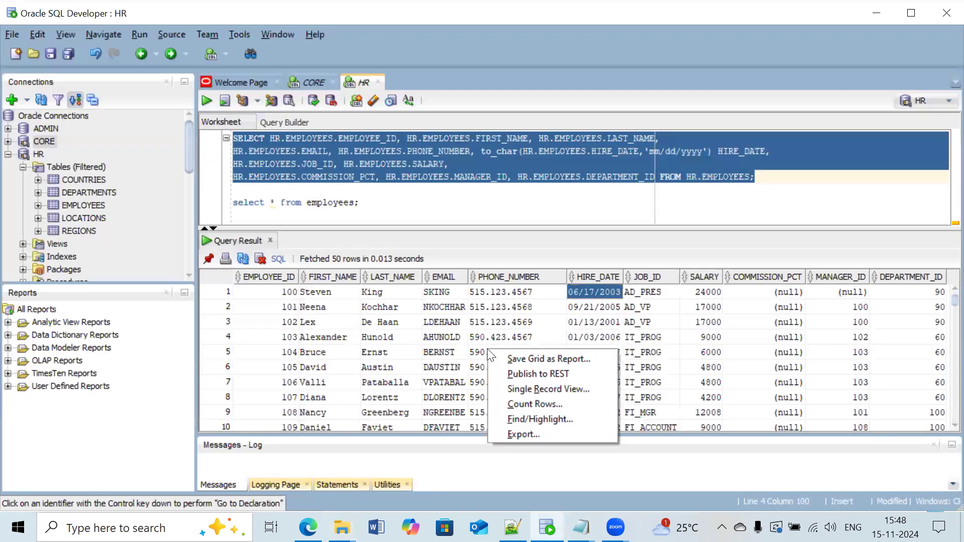
left_click(522, 433)
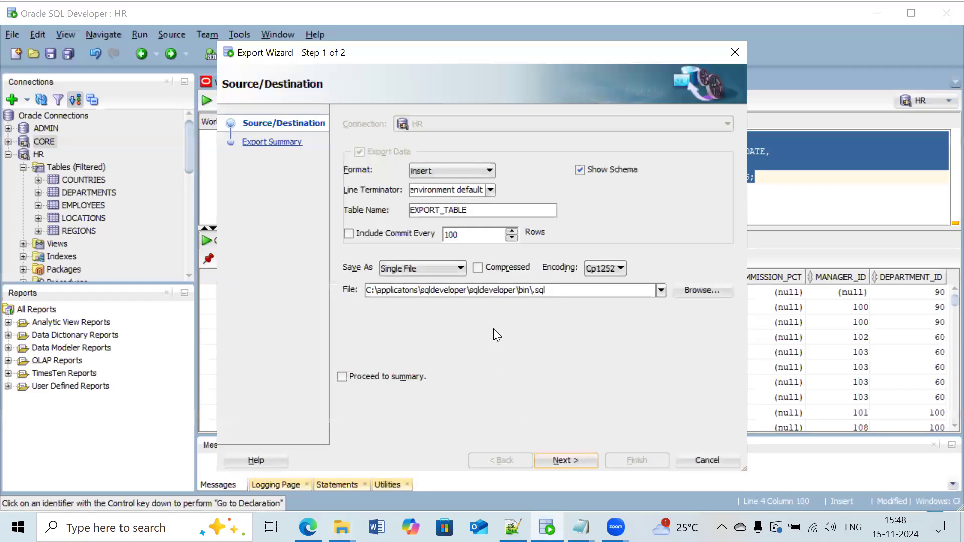
left_click(489, 171)
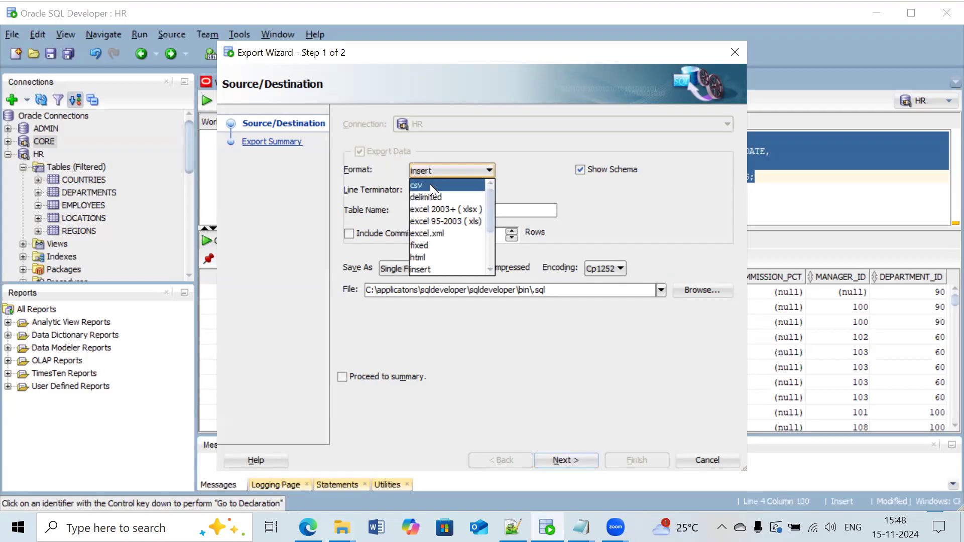
left_click(429, 185)
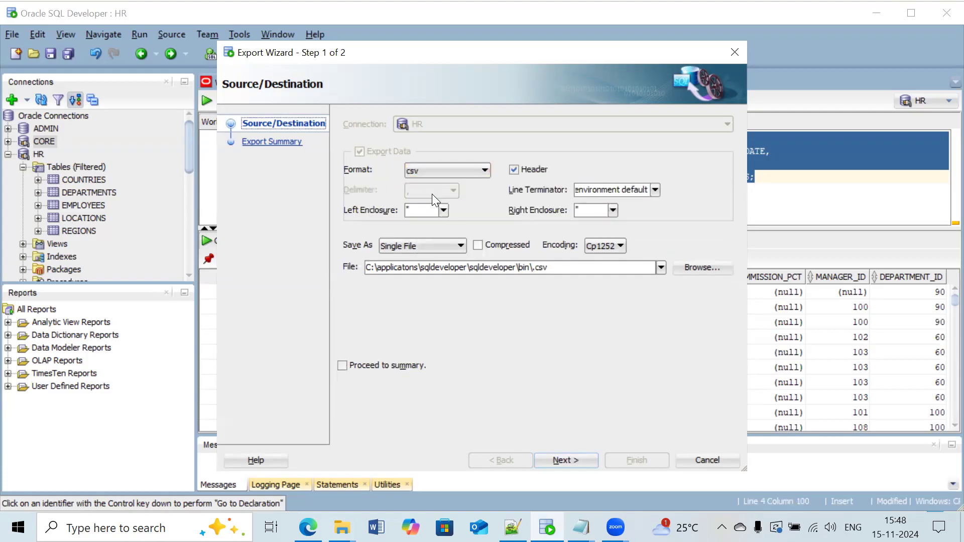
Step: Browse for the export file's destination and go to the C:\ drive's folder list
left_click(697, 267)
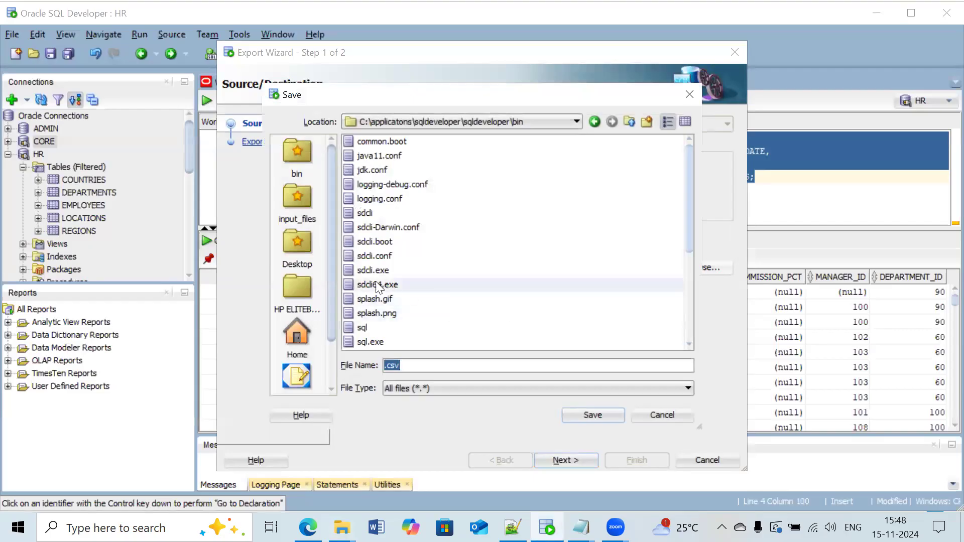
left_click(294, 206)
left_click(365, 121)
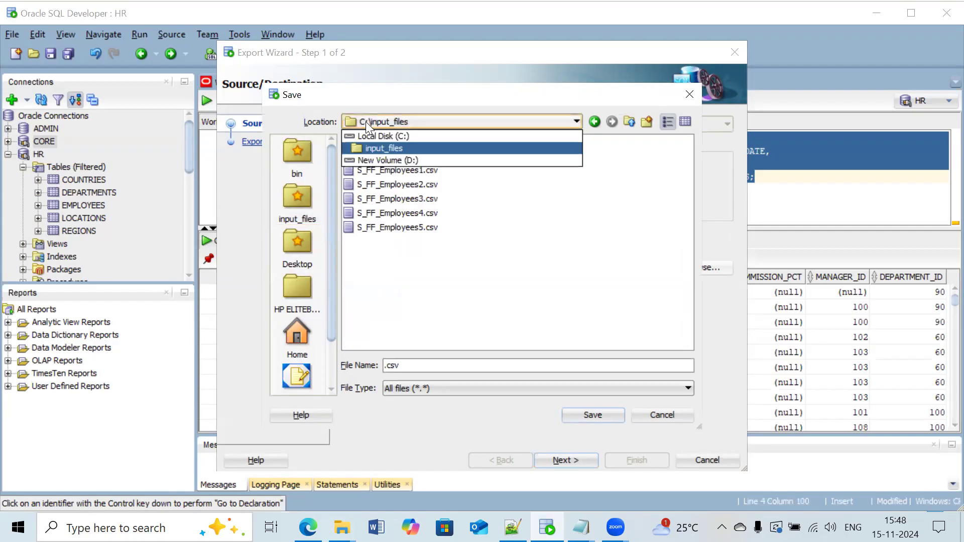
left_click(373, 134)
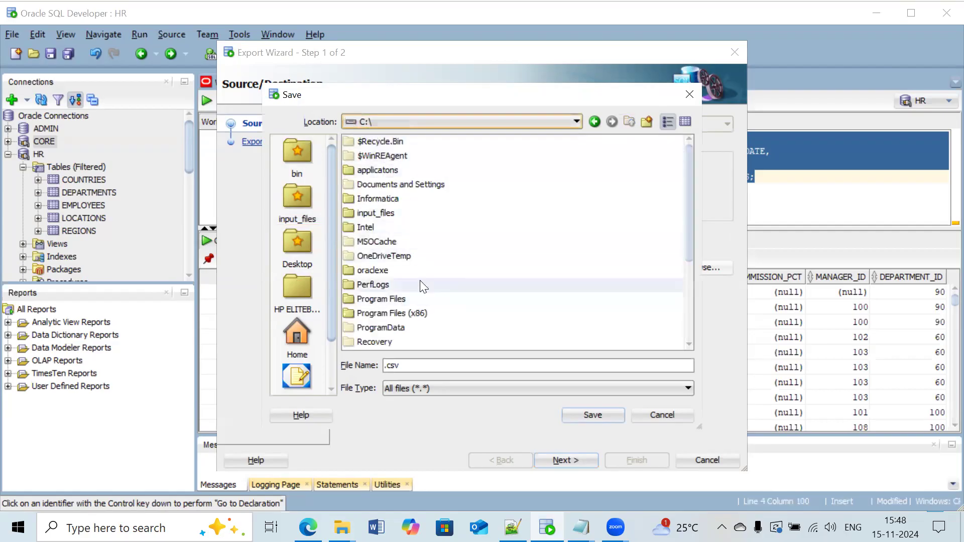
scroll(420, 280, "down", 3)
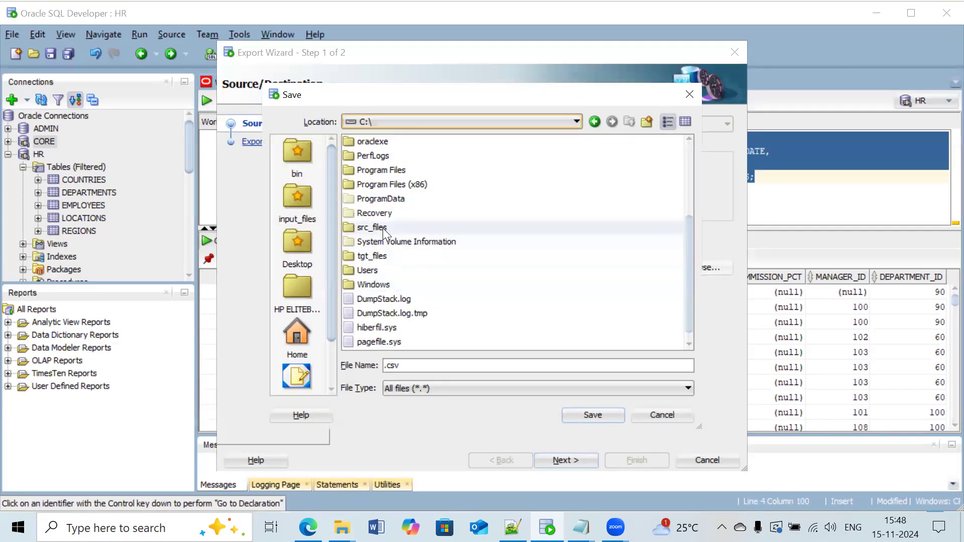
Step: Check in File Explorer where src_files sits on Local Disk (C:) and what it contains, returning to SQL Developer
left_click(341, 527)
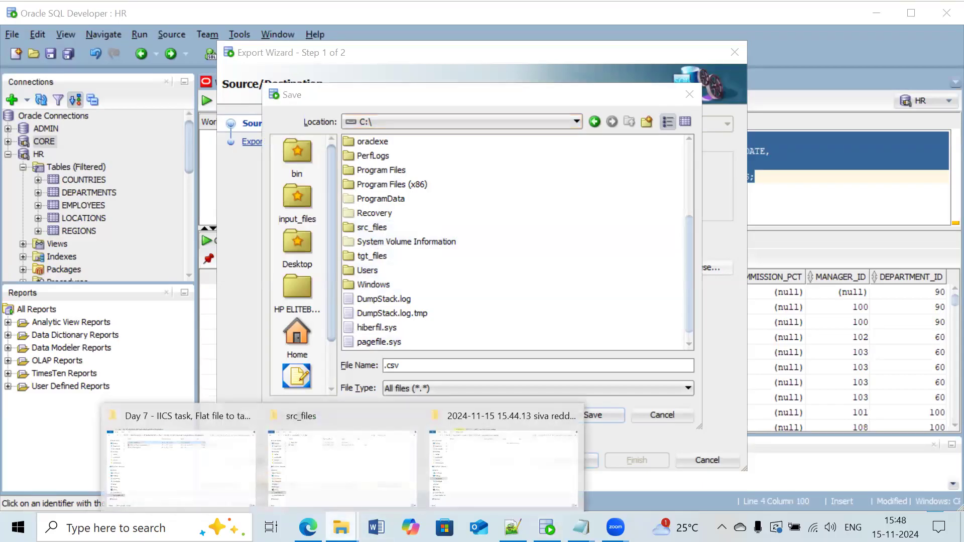
left_click(320, 489)
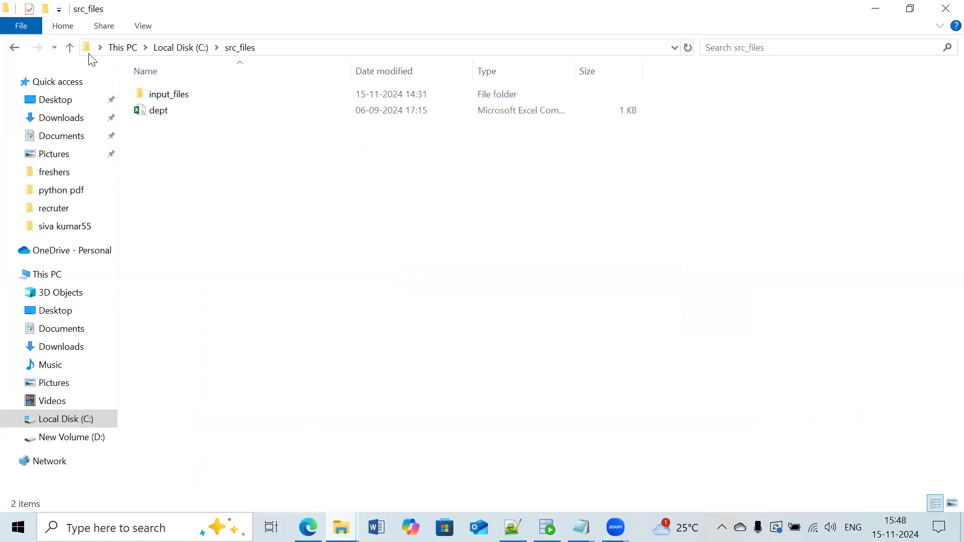
left_click(70, 47)
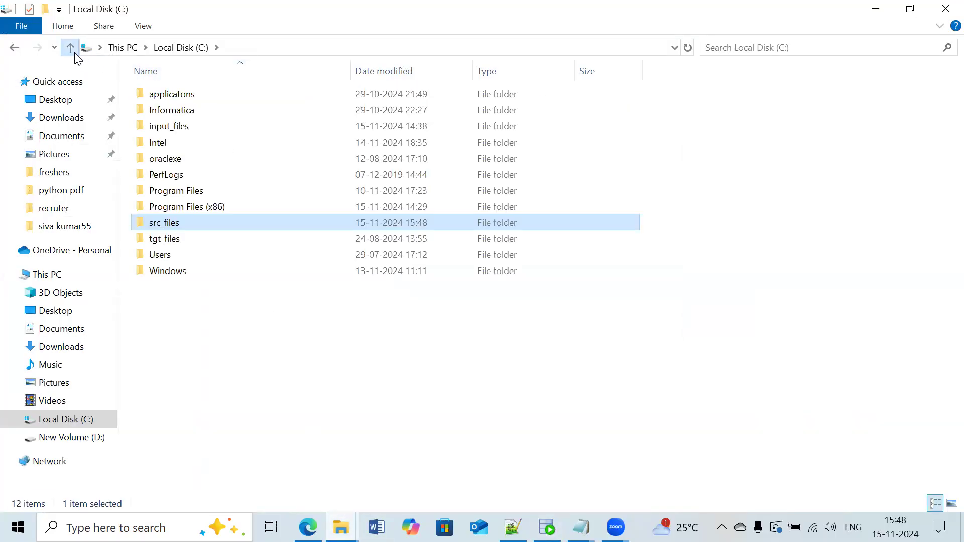
left_click(70, 48)
double_click(208, 214)
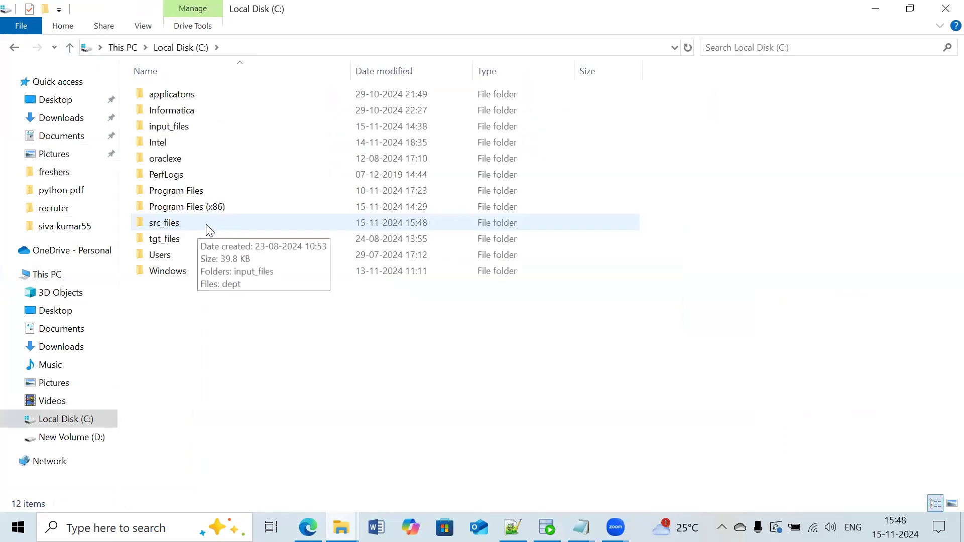
double_click(213, 225)
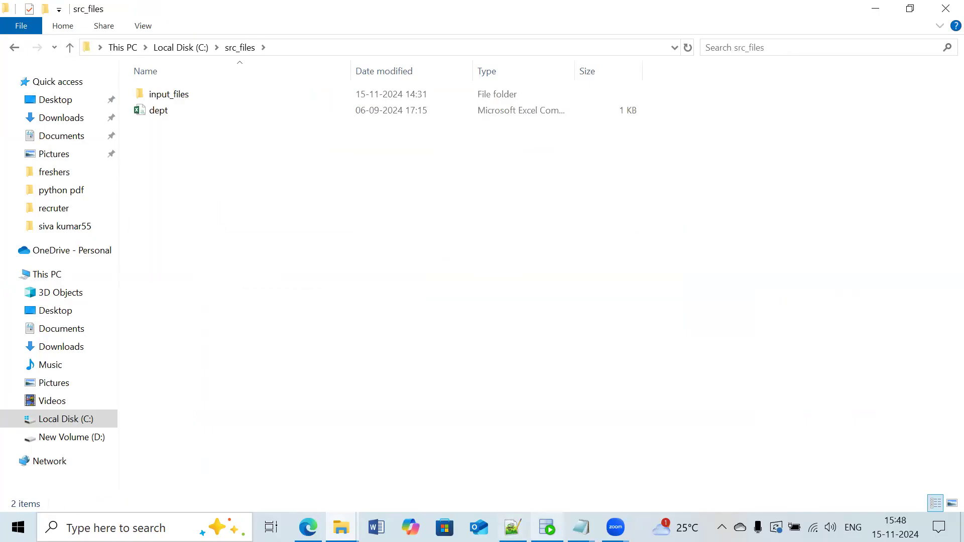
left_click(547, 527)
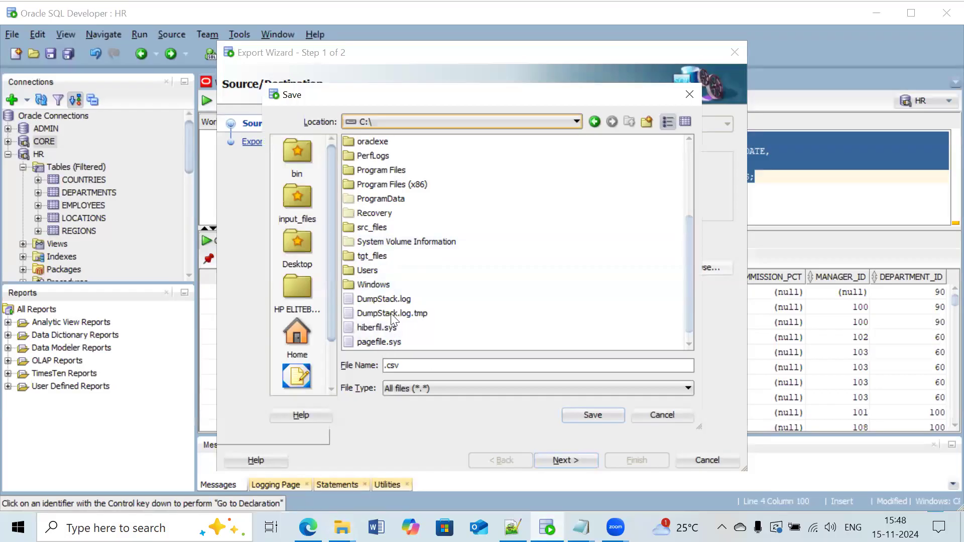
Step: Set the export destination to flat_file.csv in the C:\src_files folder and complete the export
double_click(384, 225)
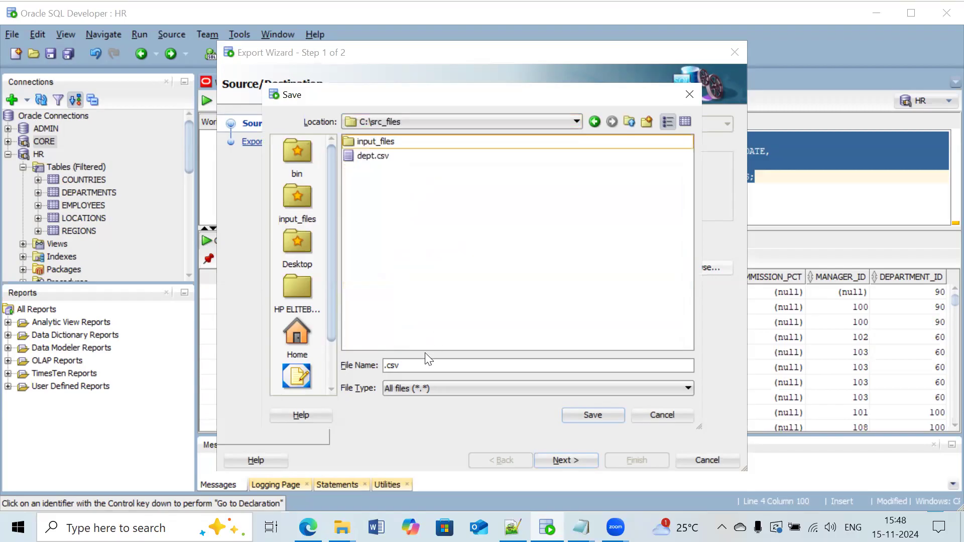
left_click(384, 364)
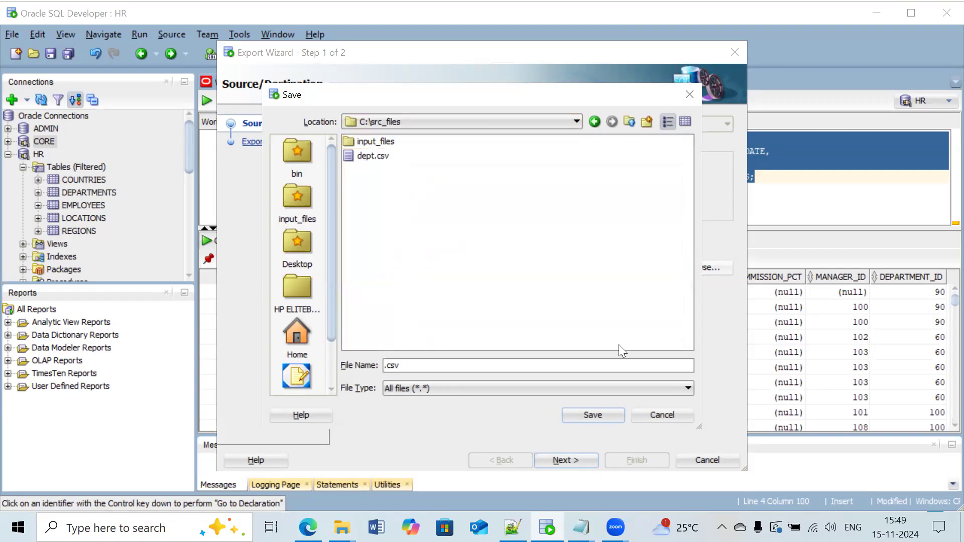
type("flat_file")
left_click(612, 414)
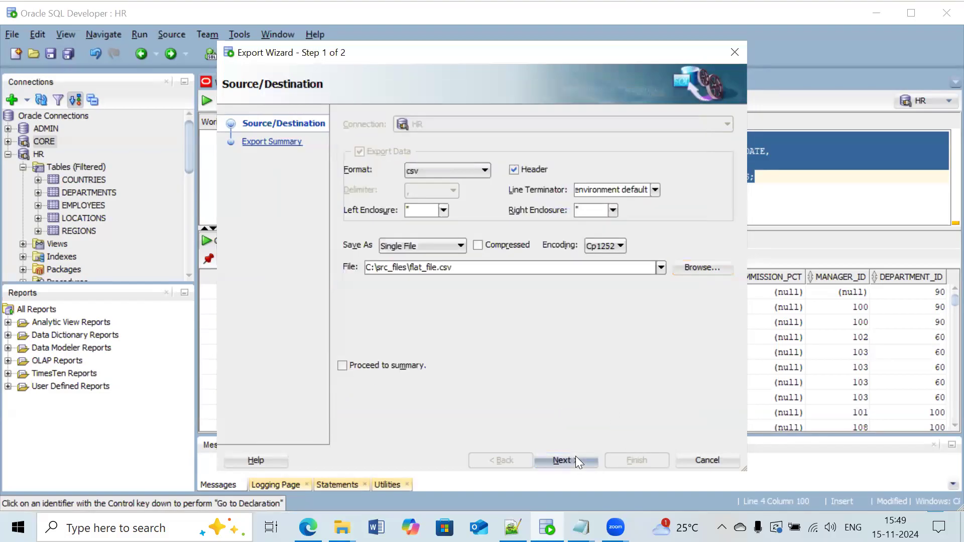
left_click(576, 456)
left_click(637, 460)
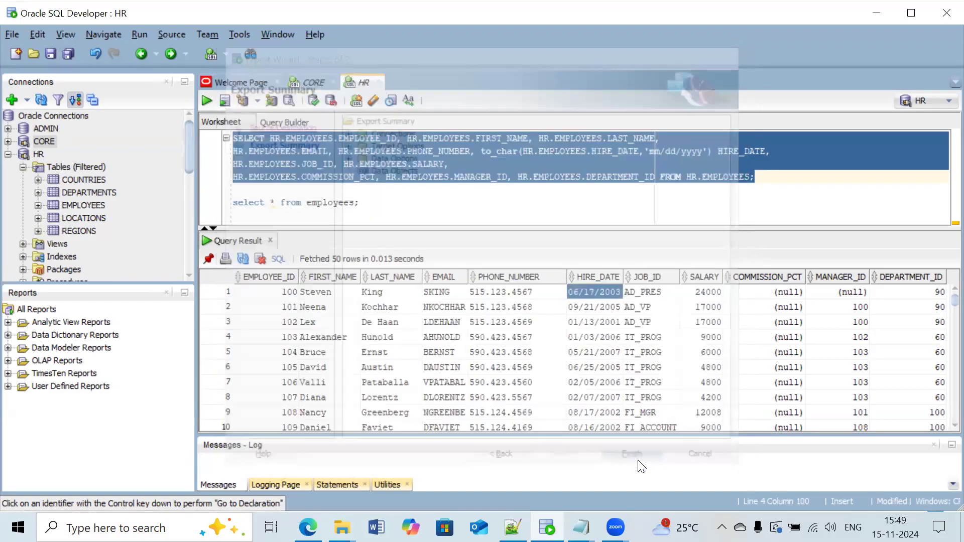
Step: Check the src_files folder in File Explorer for the exported flat_file, and return to SQL Developer
left_click(341, 527)
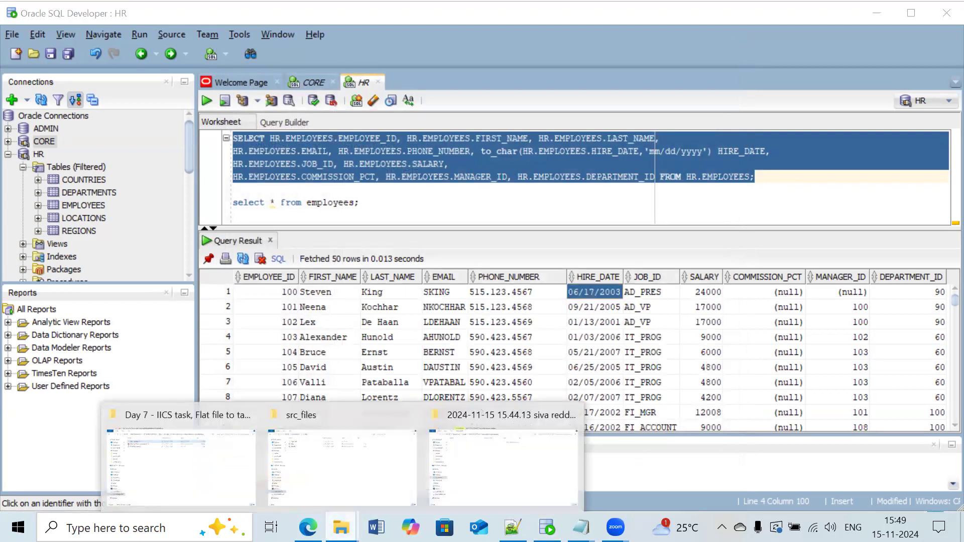
left_click(324, 467)
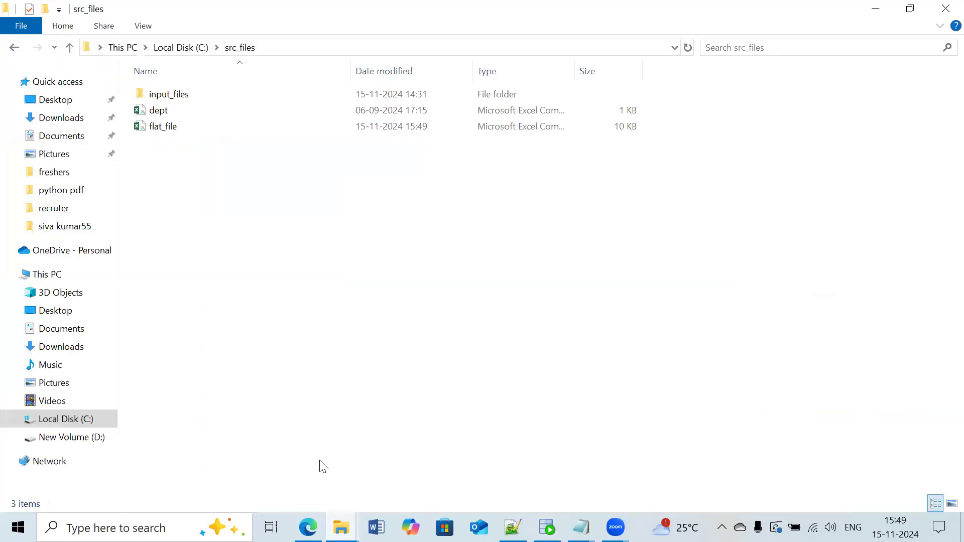
right_click(196, 129)
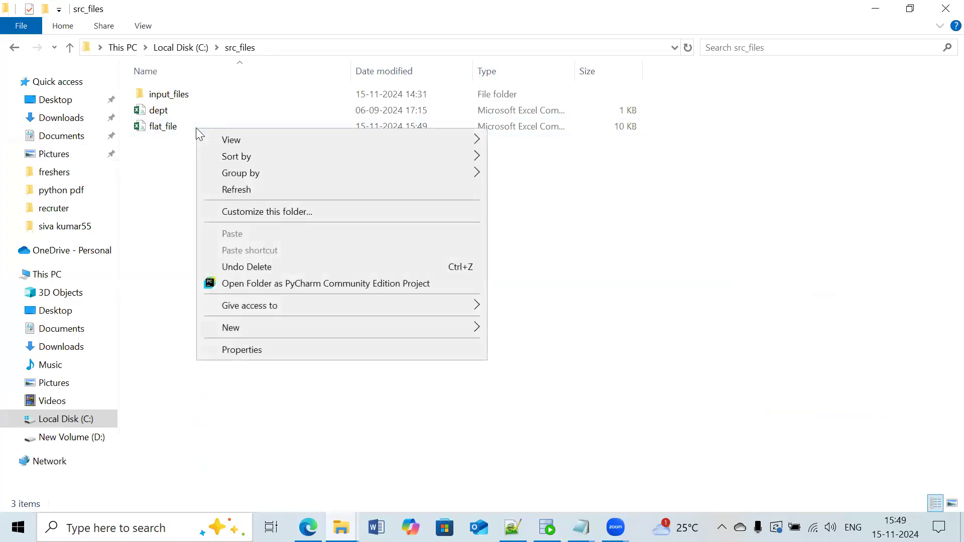
left_click(167, 168)
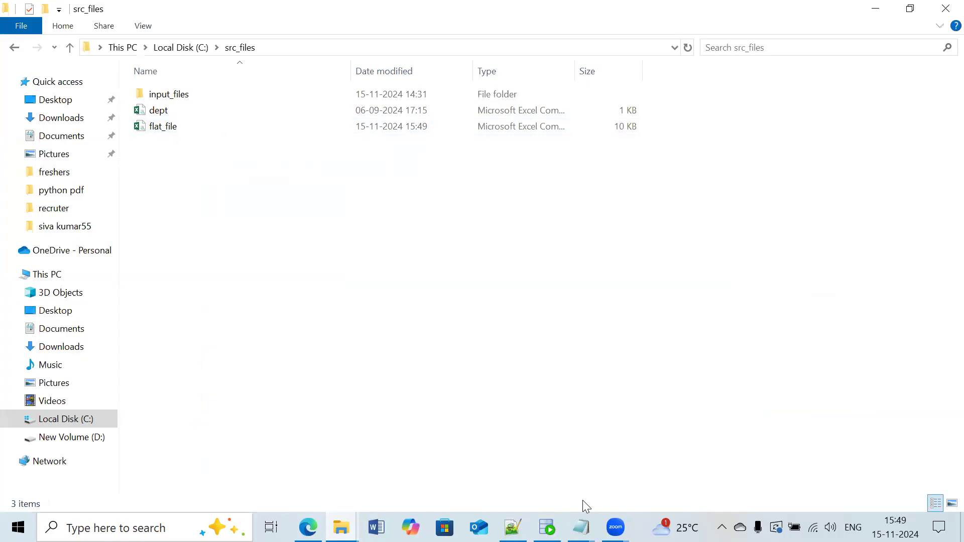
mouse_move(548, 527)
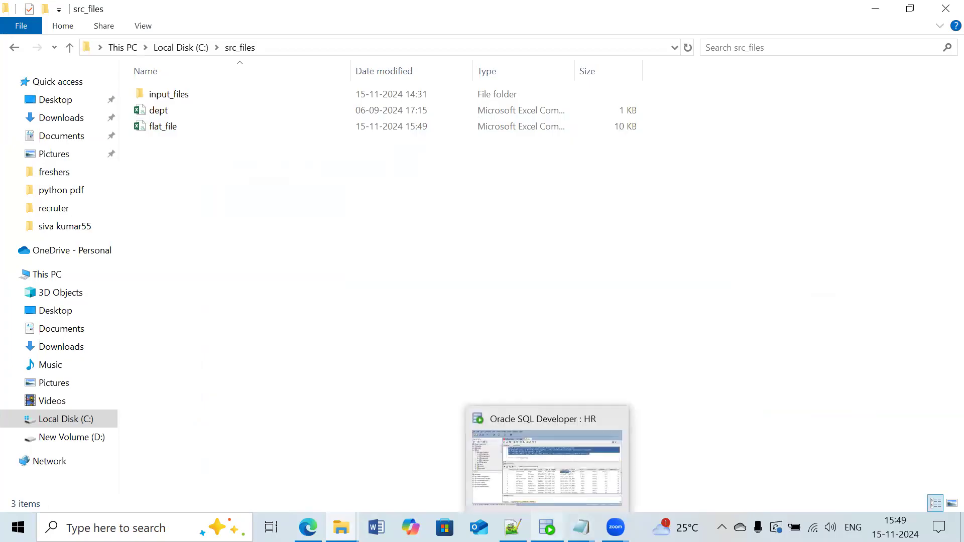
left_click(547, 527)
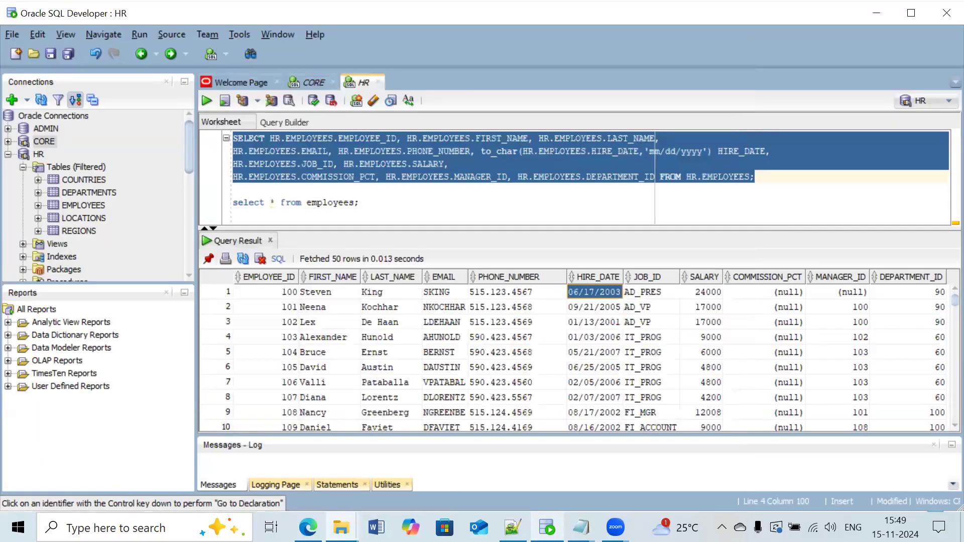
Step: Switch to the CORE worksheet and run select * from T_EMPLOYEES to view the target table's current rows
left_click(315, 81)
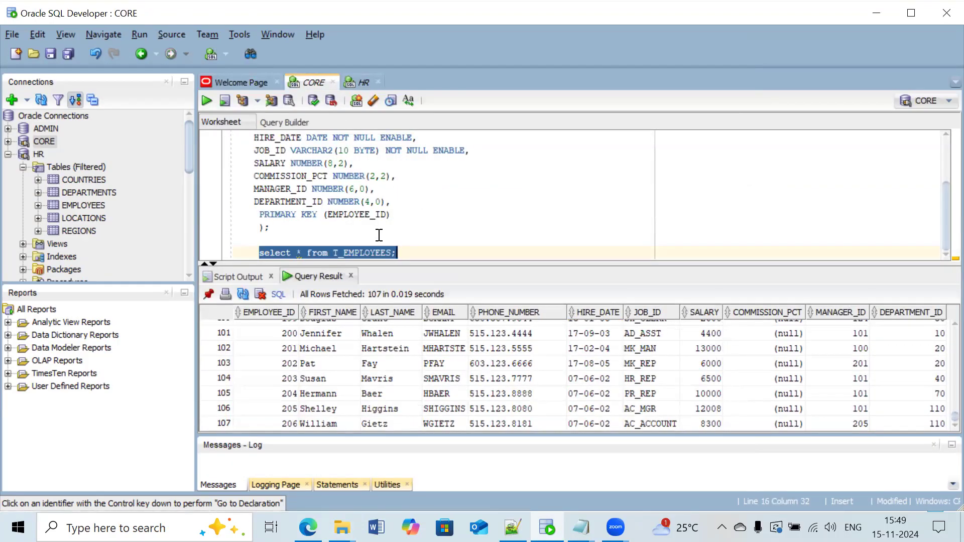
left_click(404, 252)
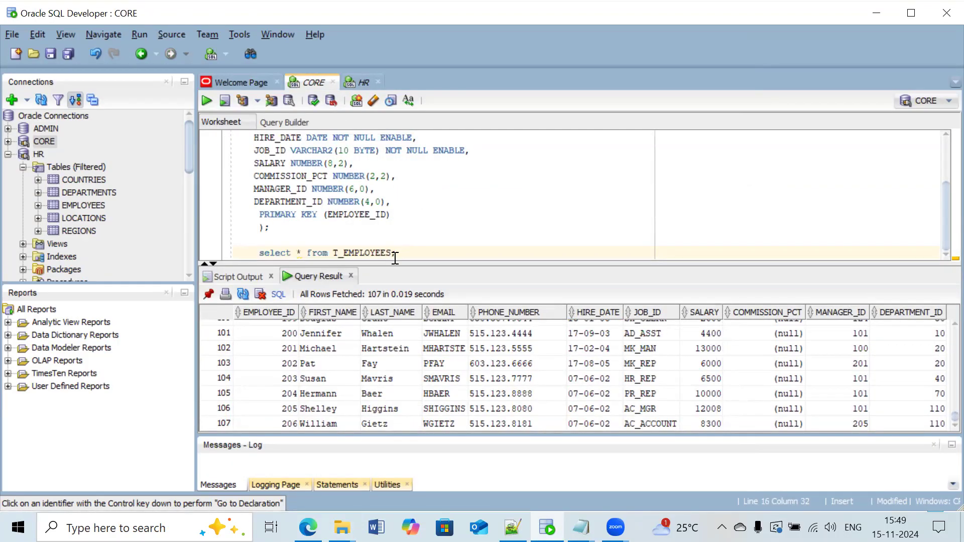
left_click_drag(402, 252, 257, 253)
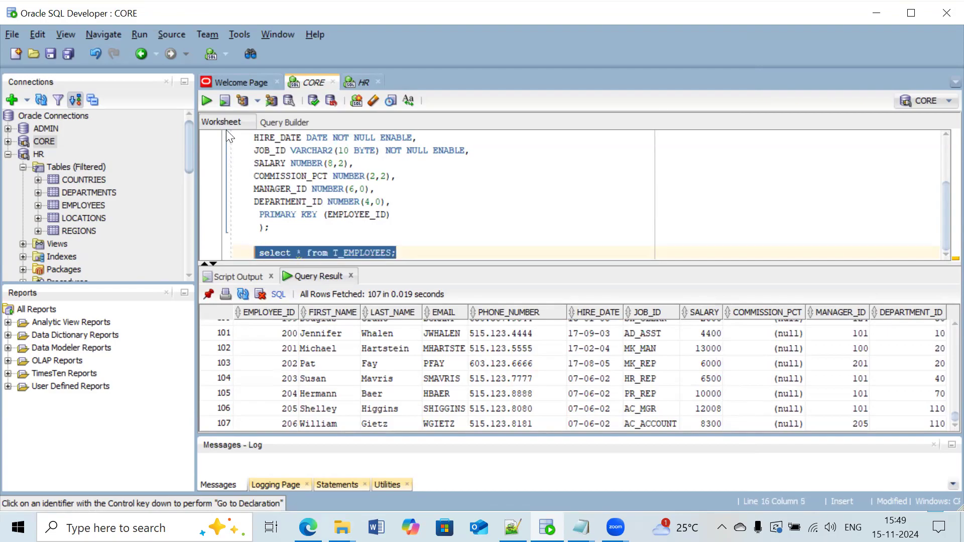
left_click(207, 100)
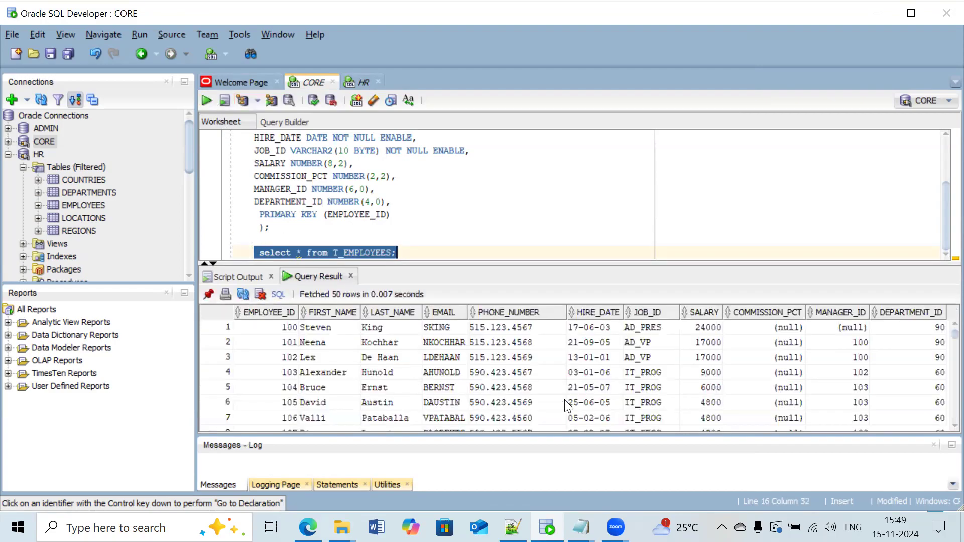
Step: Add the statement truncate table T_EMPLOYEES; below the select query in the CORE worksheet
left_click(409, 251)
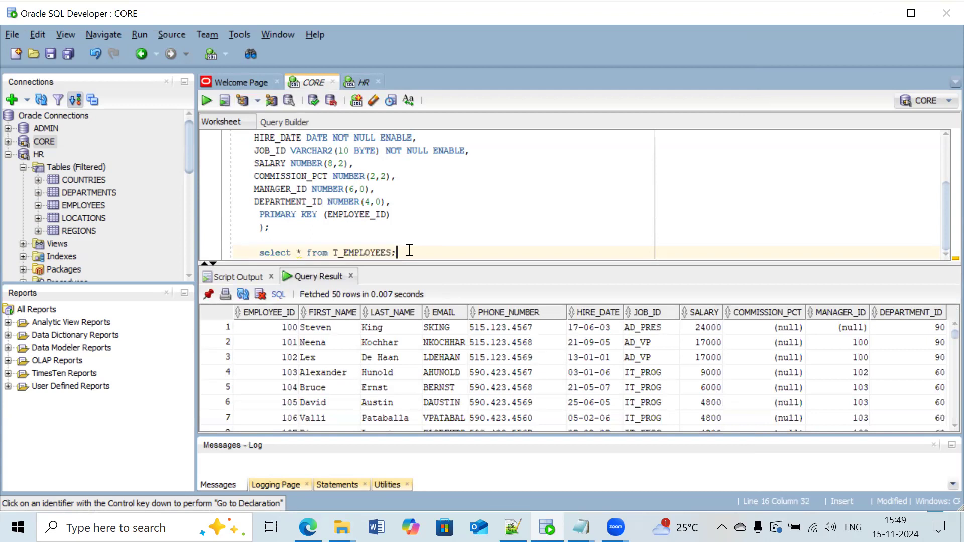
key("Return")
key("Return")
type("t")
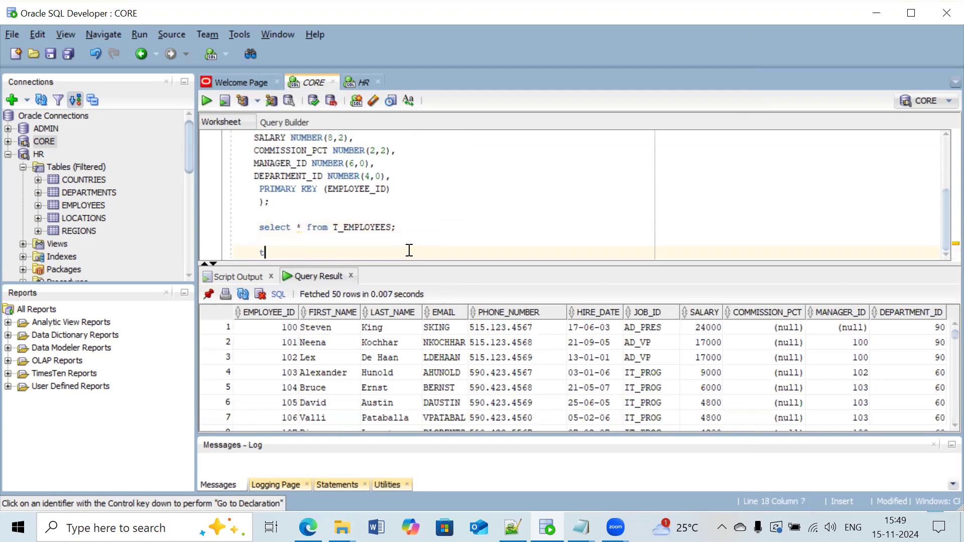
type("runcate table")
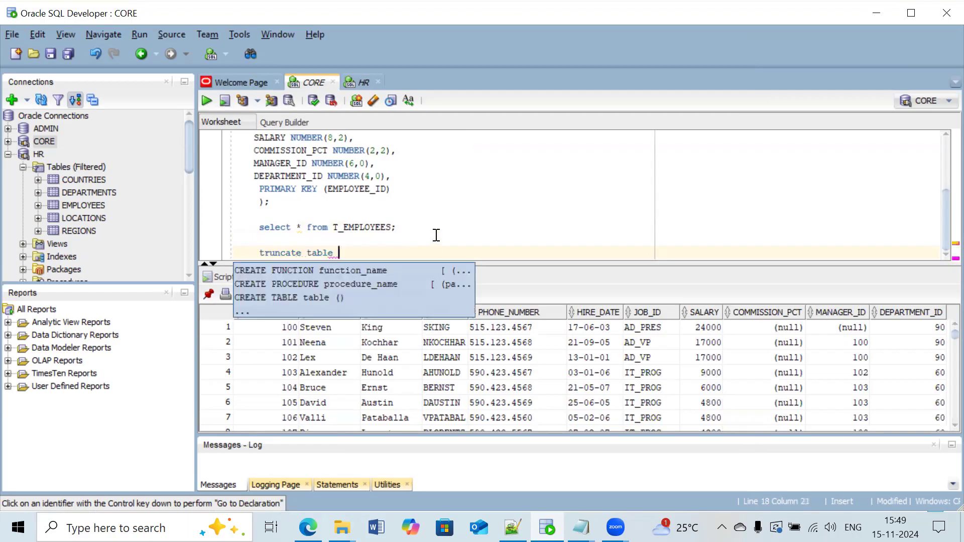
left_click_drag(391, 225, 332, 227)
key("ctrl+c")
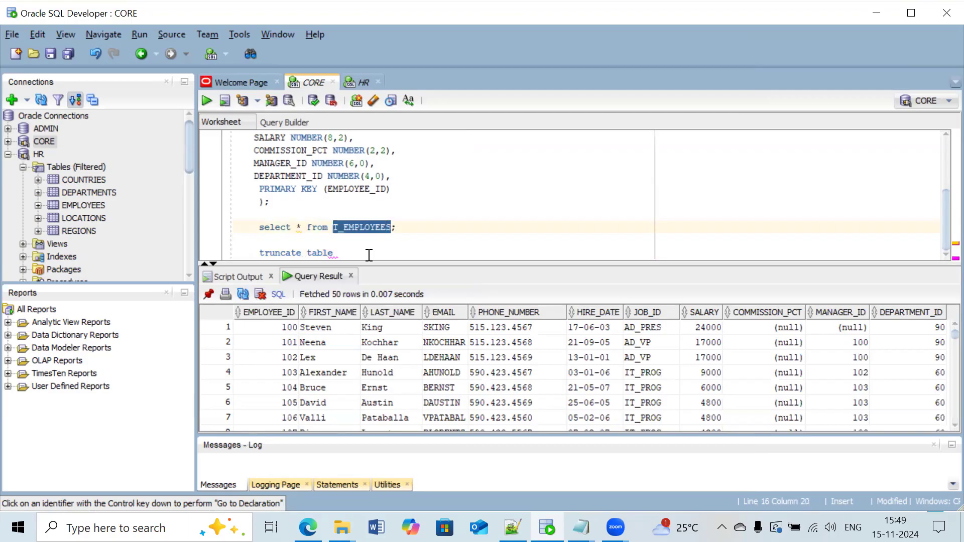
left_click(369, 255)
key("ctrl+v")
type(";")
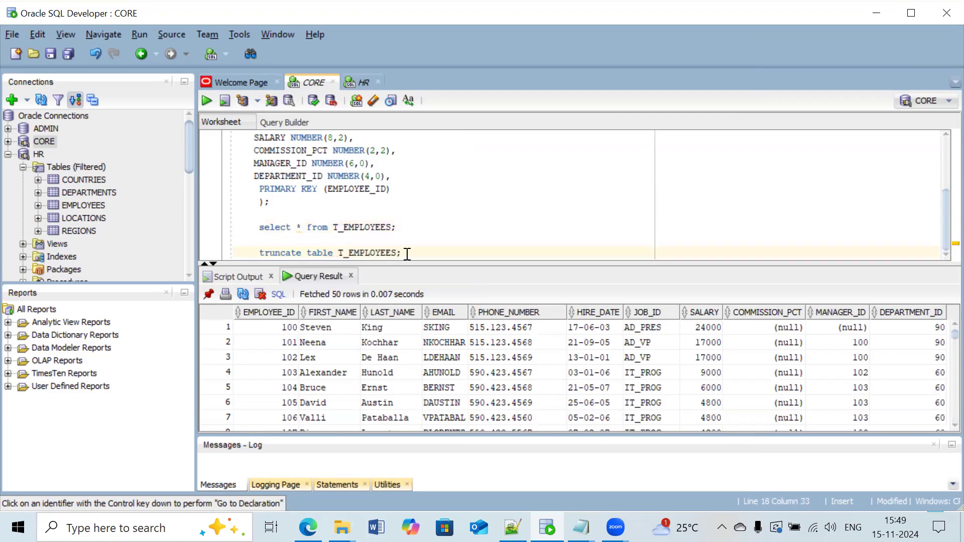
Step: Run the truncate statement on T_EMPLOYEES and requery the table to check its contents
left_click_drag(401, 252, 253, 252)
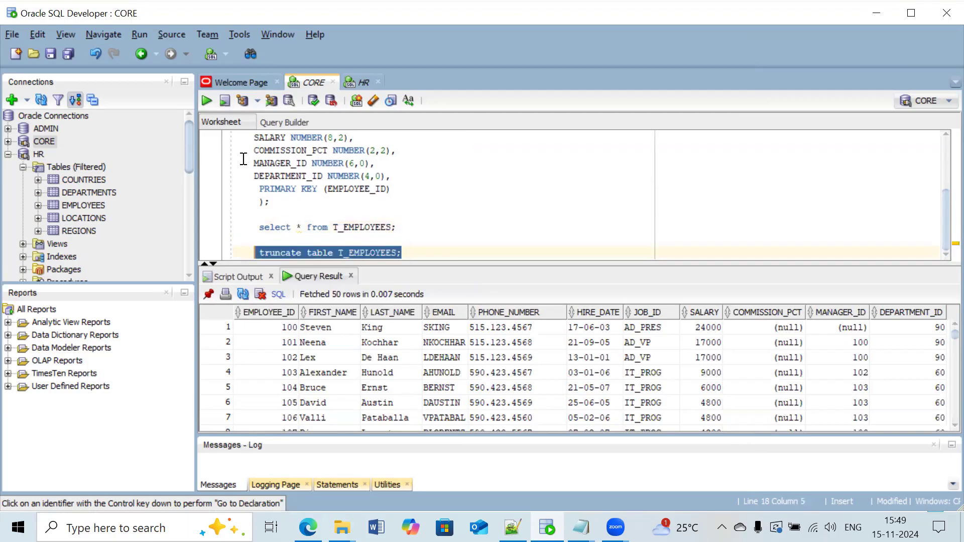
left_click(208, 102)
left_click_drag(397, 228, 252, 227)
left_click(206, 100)
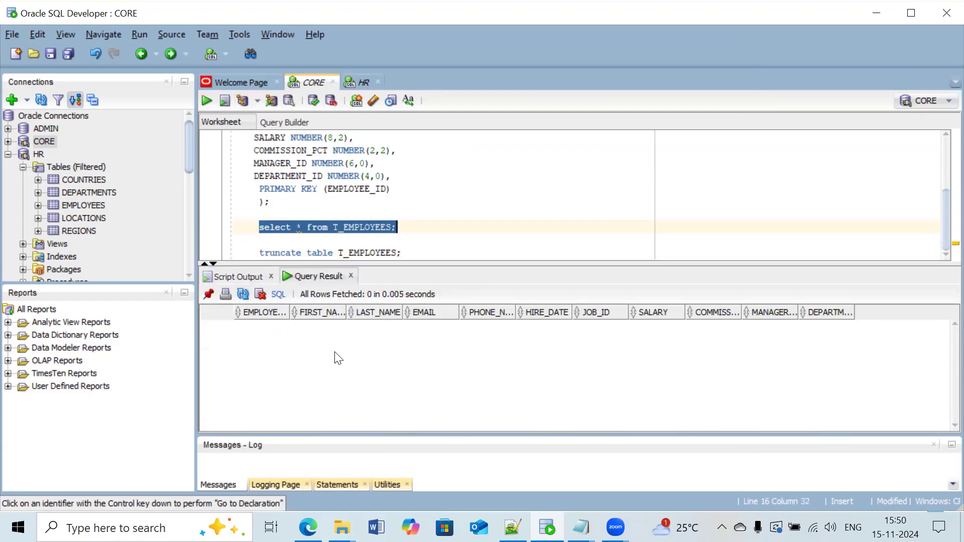
Step: Review the CORE.T_EMPLOYEES table definition at the start of the worksheet
scroll(304, 194, "up", 2)
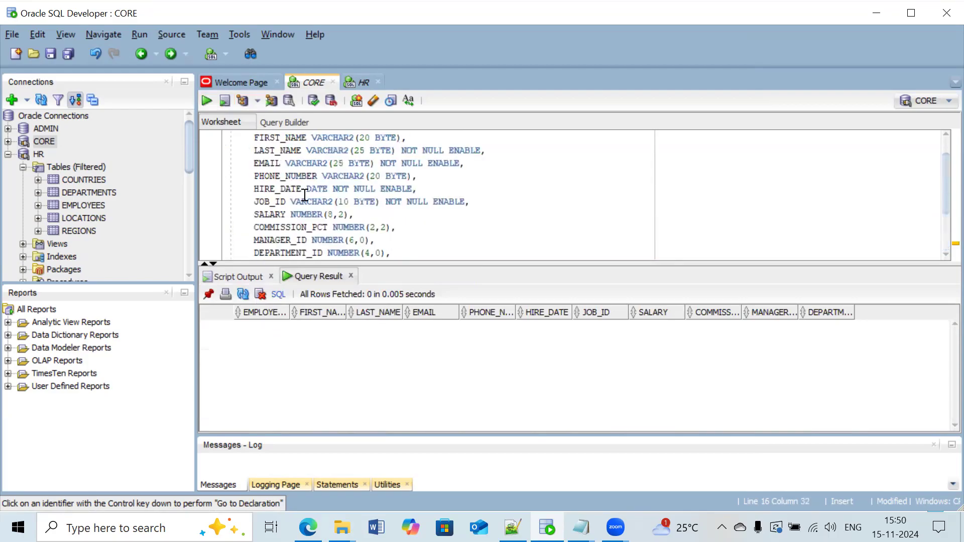
scroll(305, 195, "up", 1)
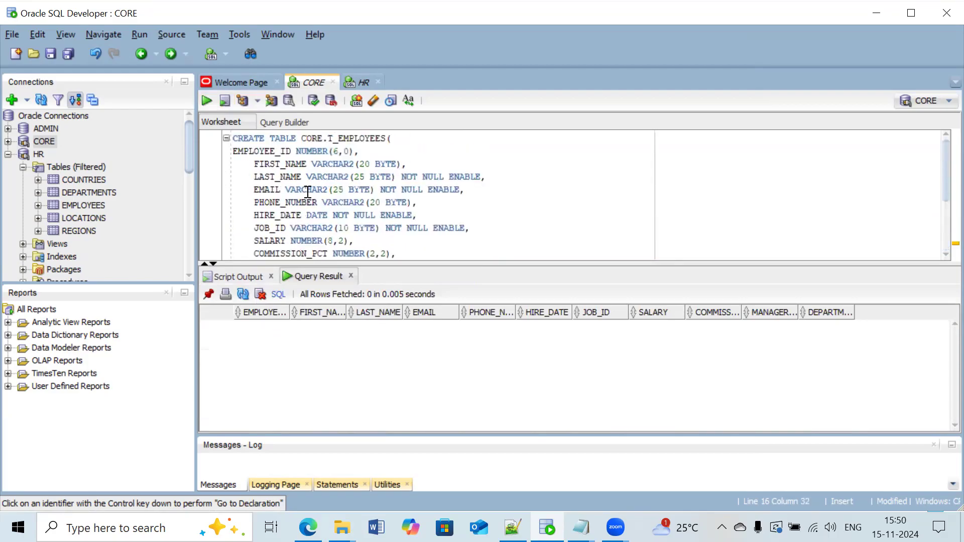
scroll(335, 185, "up", 2)
left_click_drag(328, 138, 380, 147)
left_click(380, 147)
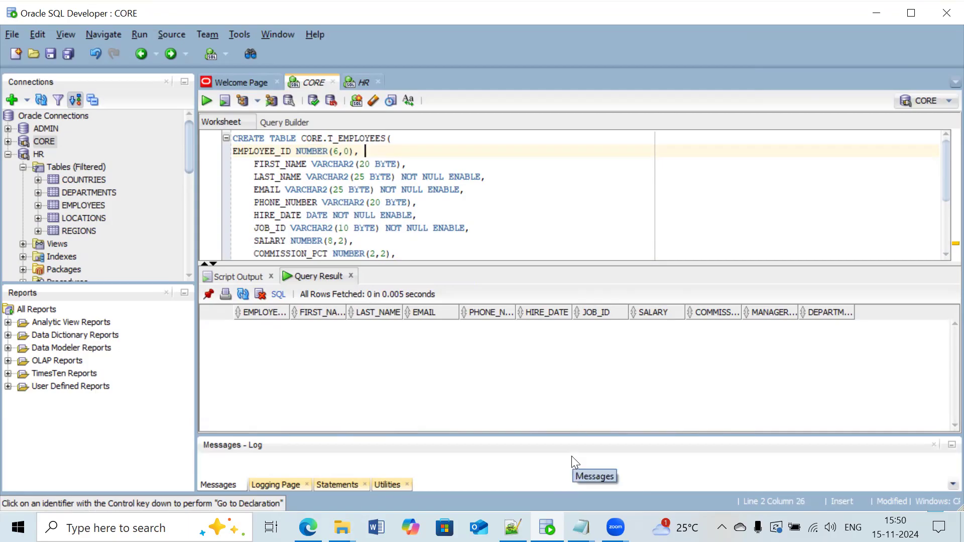
Step: Switch to Edge, open the Informatica Cloud bookmark in a new tab, and go to the already open Data Integration page
left_click(310, 512)
left_click(719, 21)
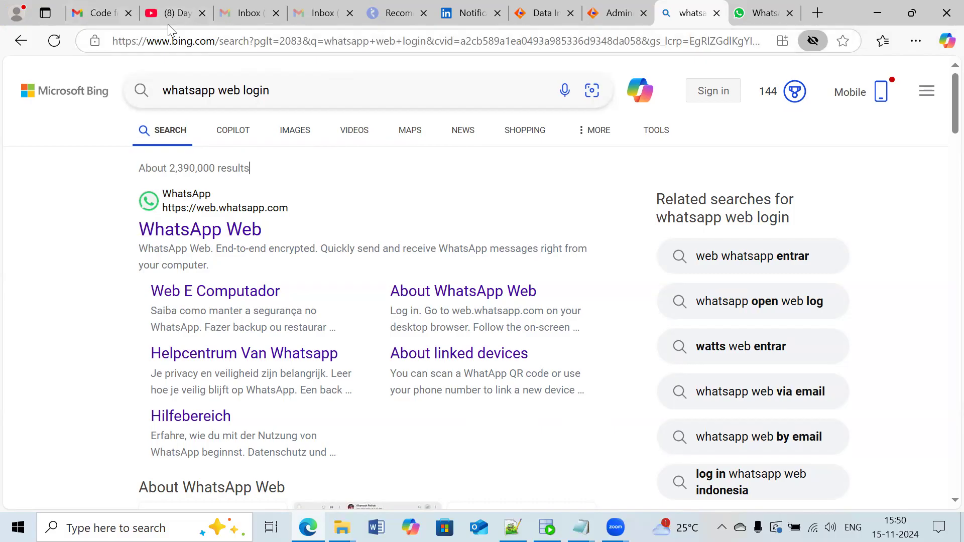
key("ctrl+t")
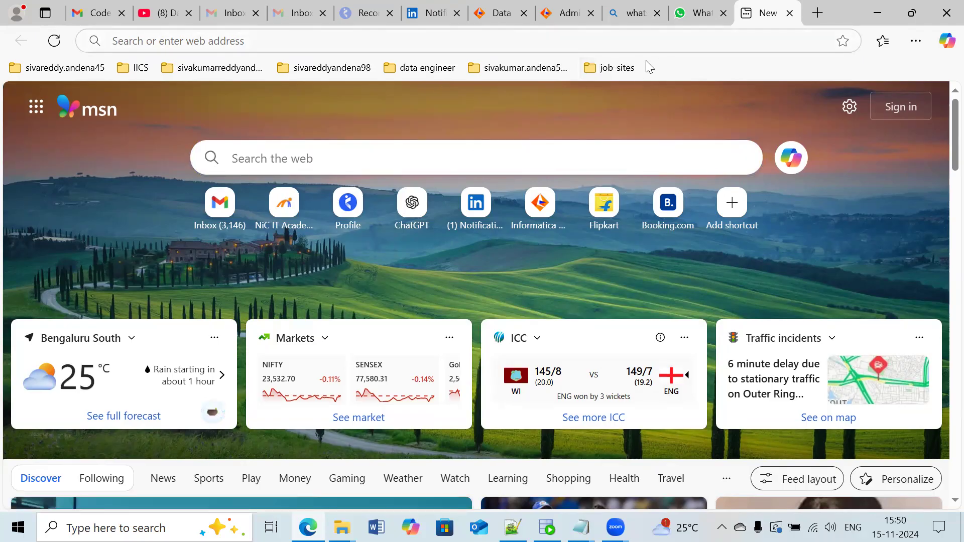
left_click(139, 70)
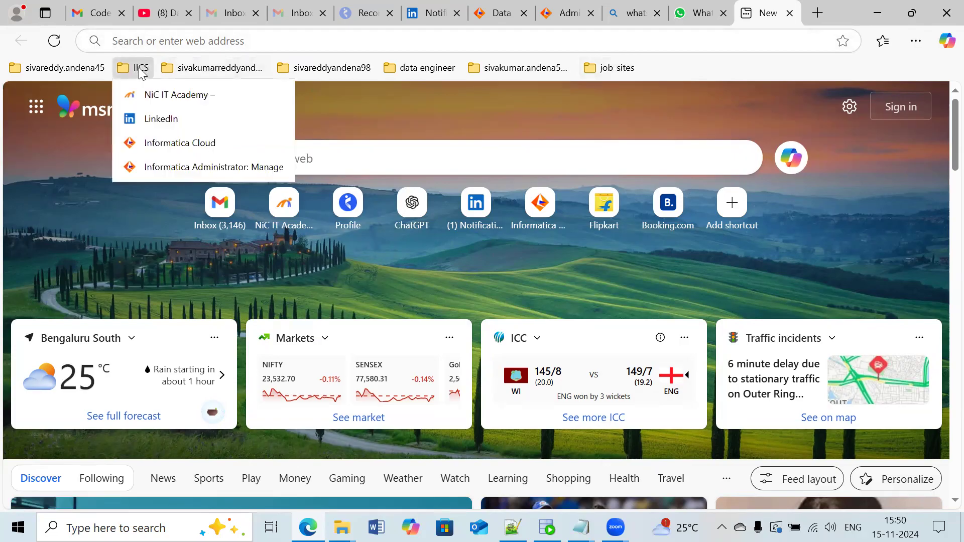
left_click(158, 143)
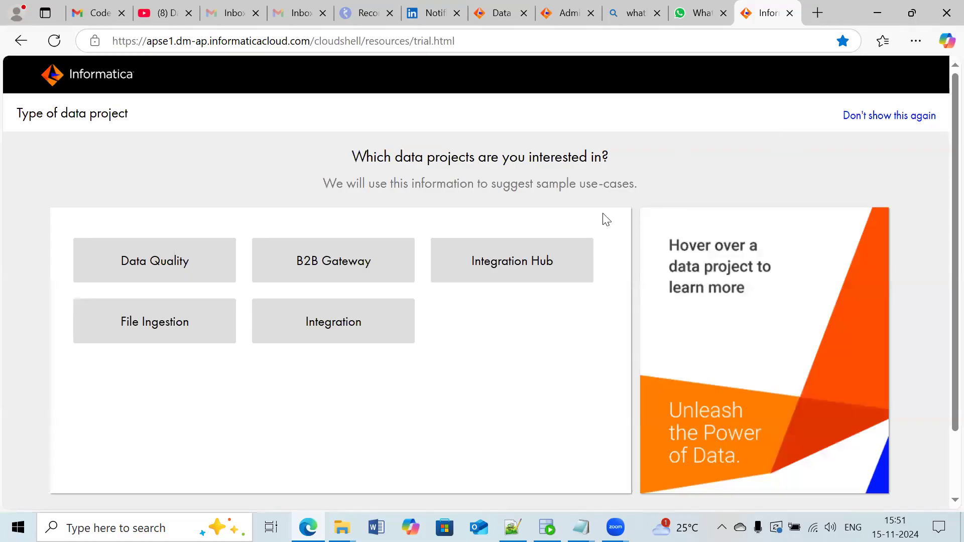
left_click(562, 20)
left_click(499, 13)
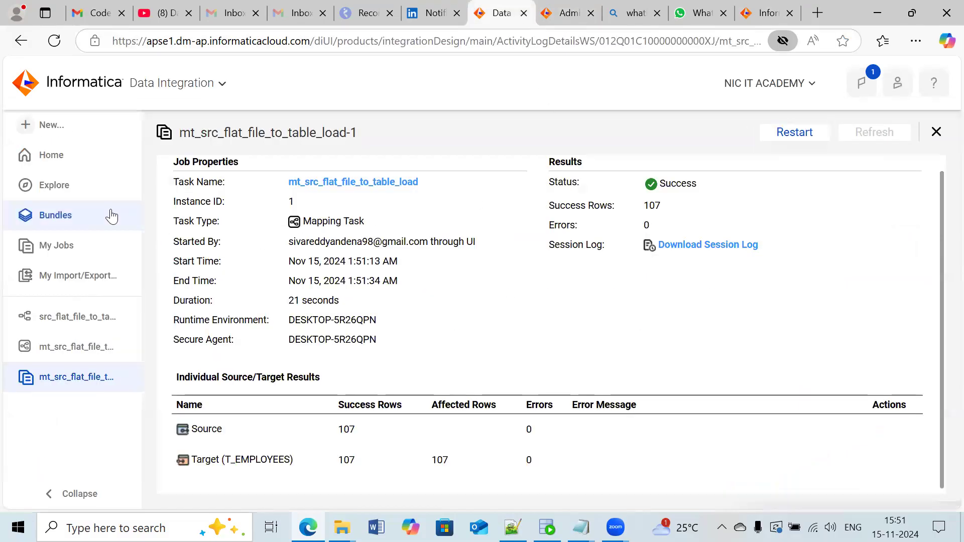
Step: Create a new asset of type Mapping in Data Integration
left_click(90, 124)
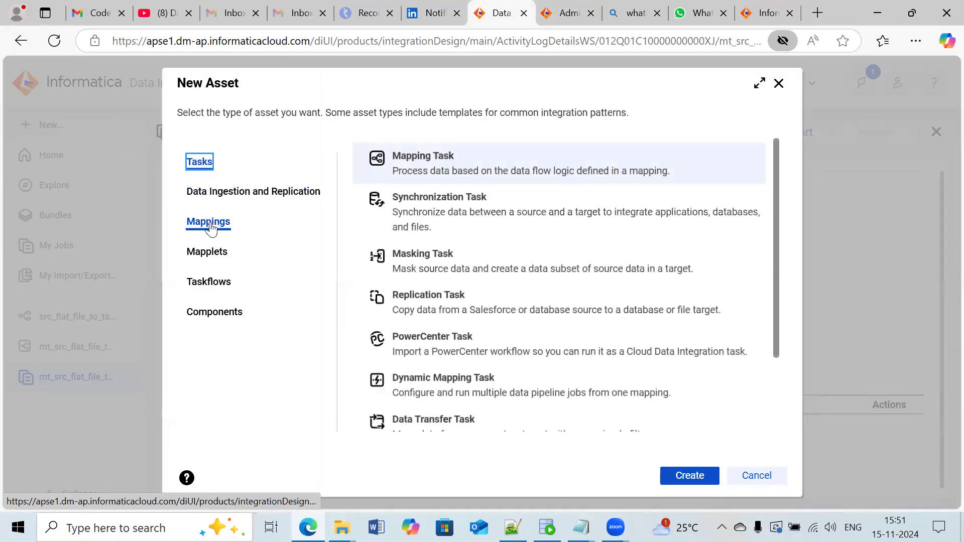
left_click(210, 224)
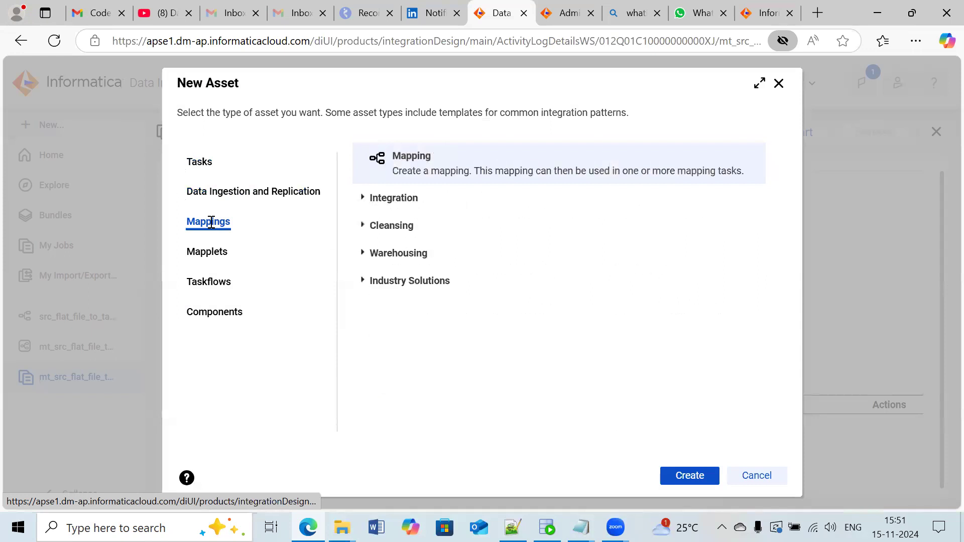
left_click(687, 485)
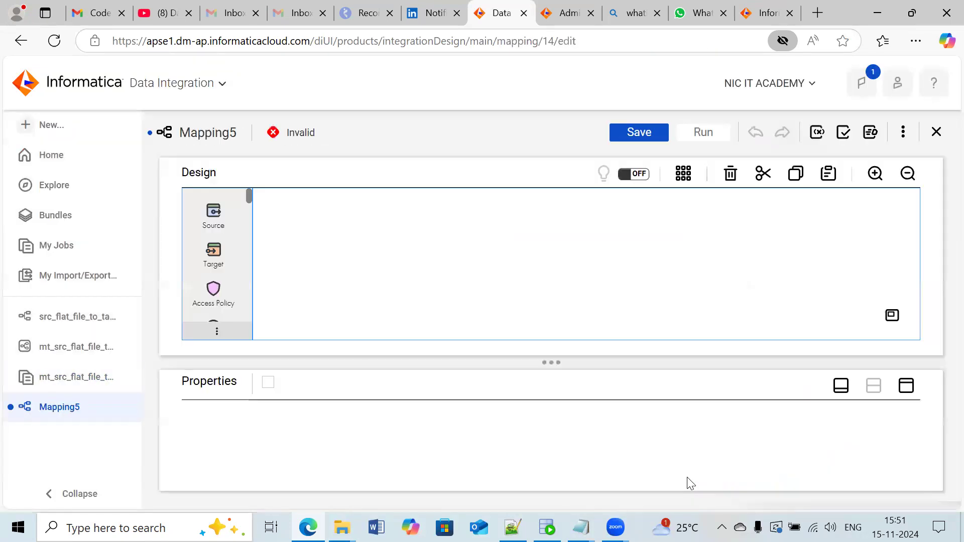
Step: Name the new mapping flat_file_to_table_load
left_click_drag(302, 409, 254, 418)
key("BackSpace")
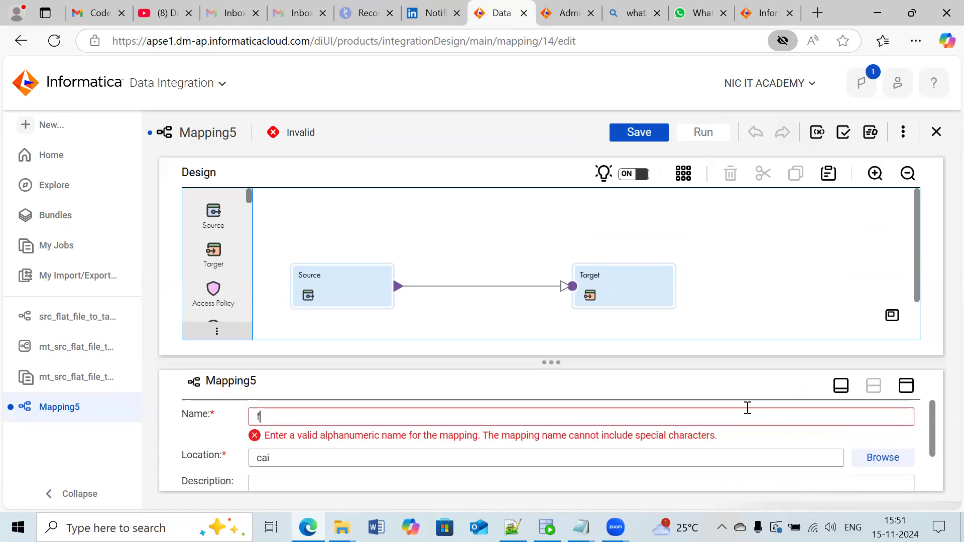
type("flat_file")
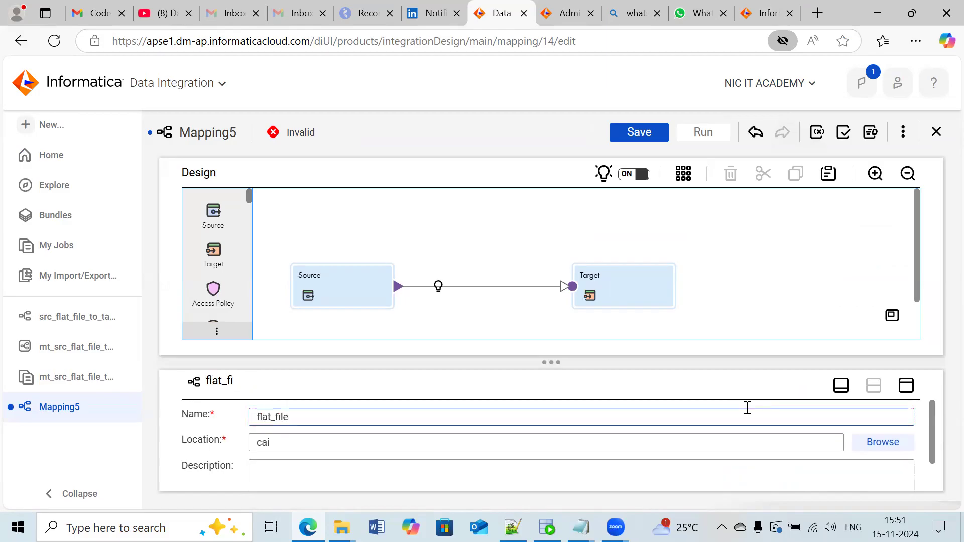
type("_to_tab")
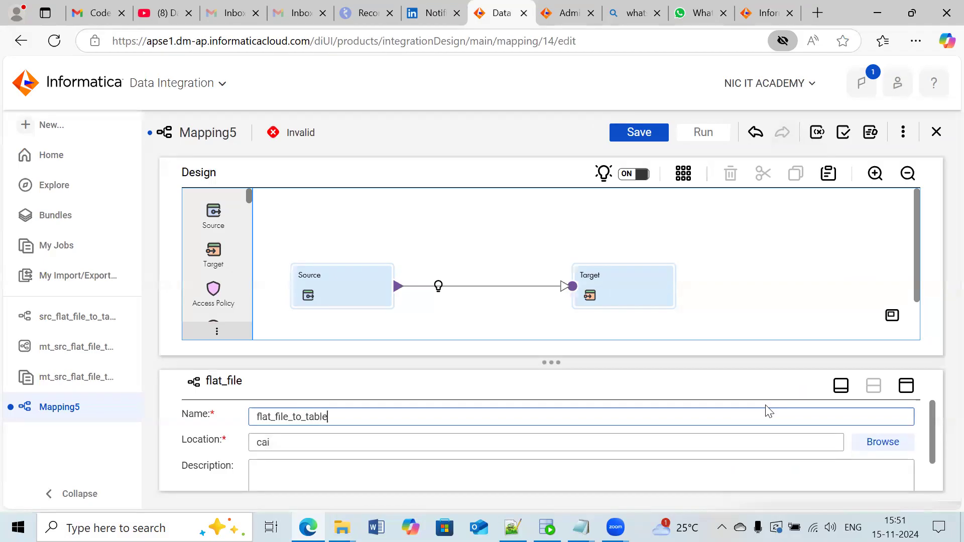
type("le_load")
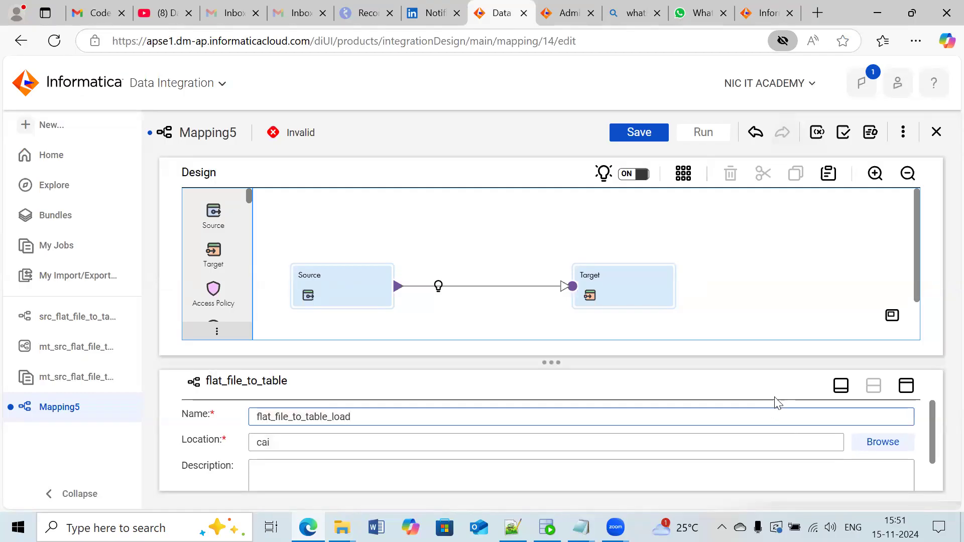
Step: Maximize the Source transformation's properties and set its connection to ff_src (Flat File)
left_click(325, 293)
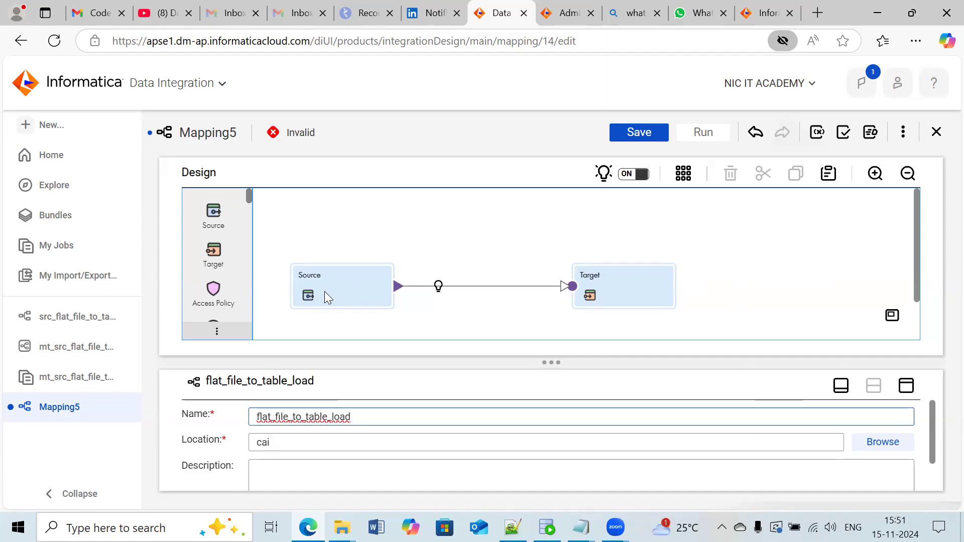
left_click(906, 386)
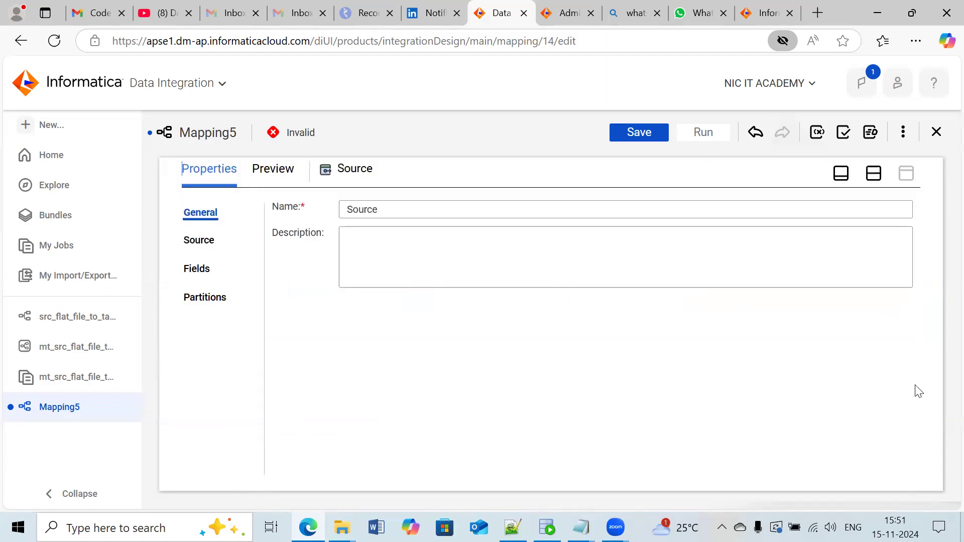
left_click(206, 239)
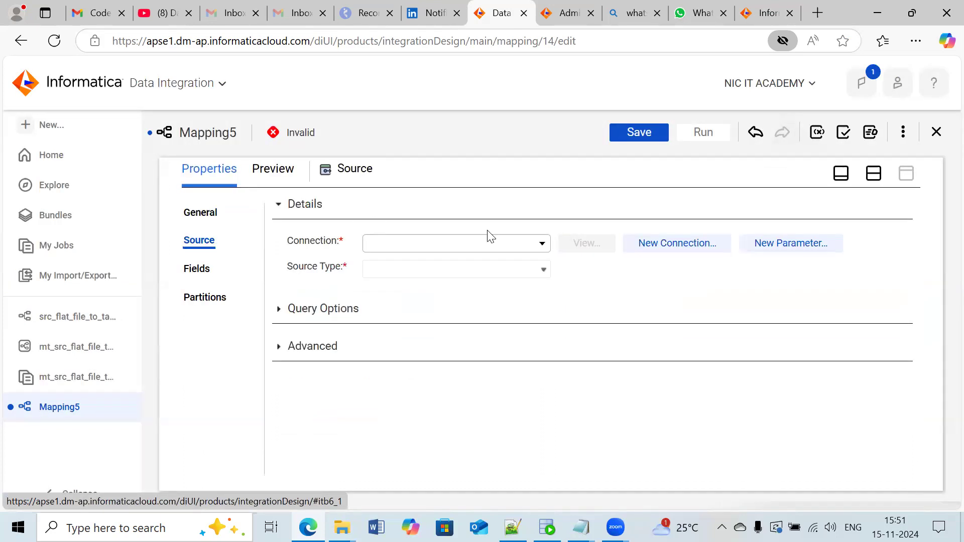
left_click(532, 248)
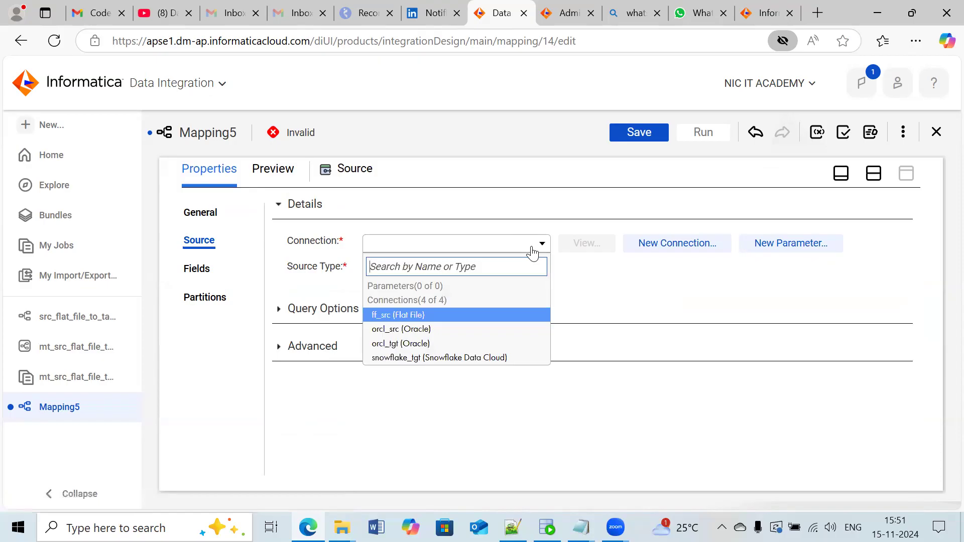
left_click(441, 316)
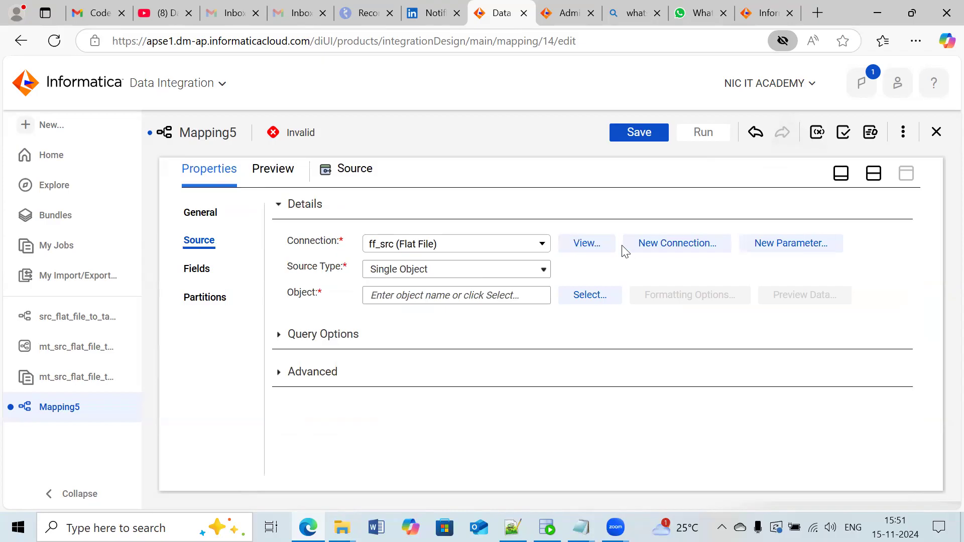
Step: Start a new Flat File connection named ff_src from the Source transformation and look at its runtime environment choices
left_click(670, 244)
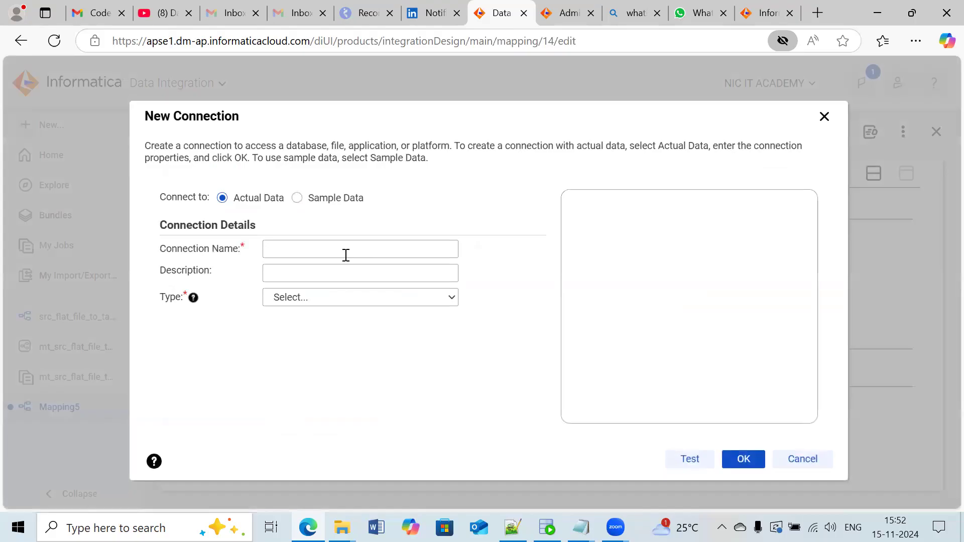
left_click(346, 253)
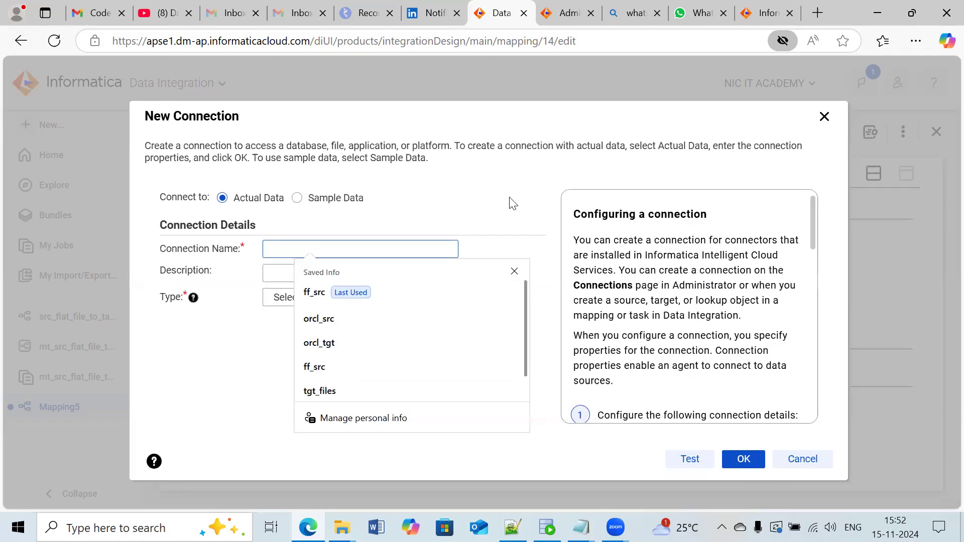
left_click(315, 366)
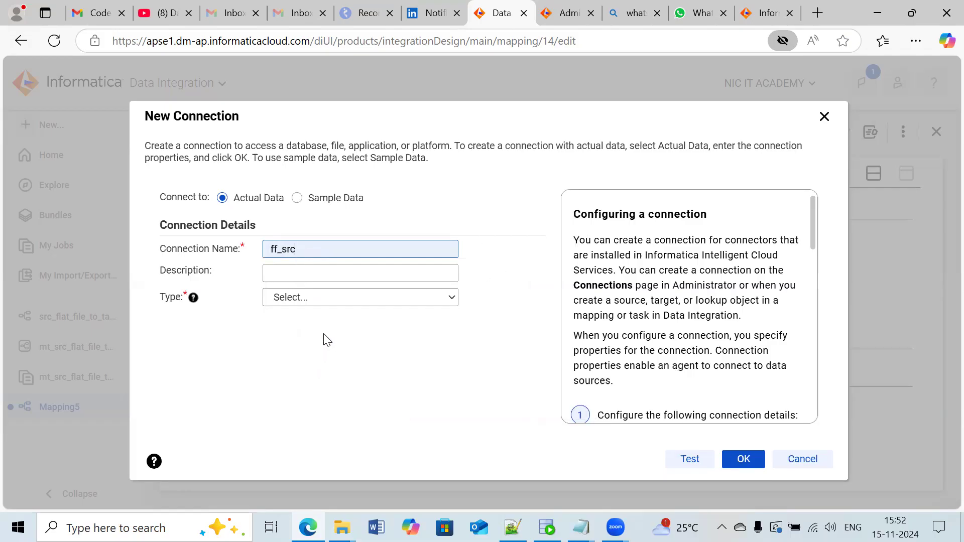
left_click(426, 304)
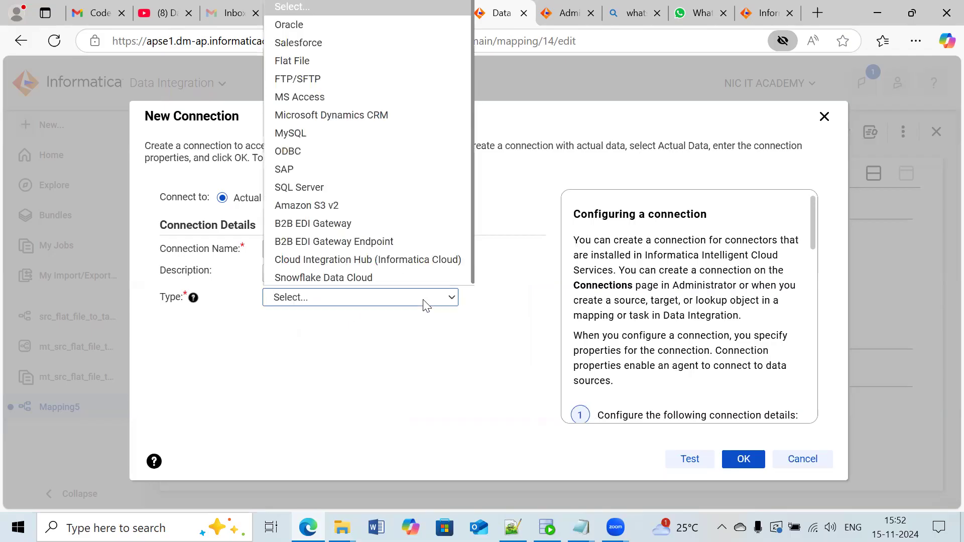
left_click(322, 59)
scroll(352, 341, "down", 1)
left_click(349, 339)
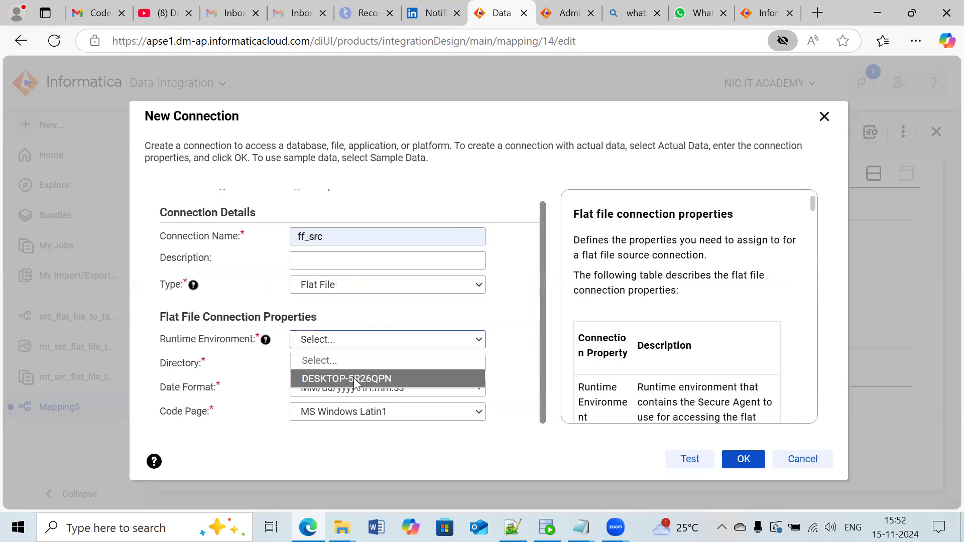
left_click(241, 384)
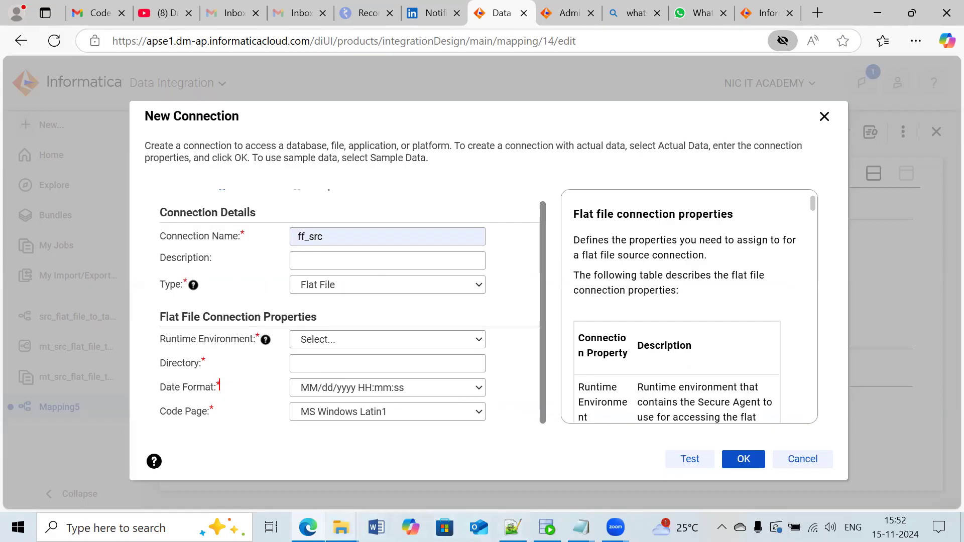
Step: Switch to File Explorer, open flat_file.csv from C:\src_files in Notepad++ and examine the format of its HIRE_DATE values
mouse_move(342, 527)
left_click(322, 452)
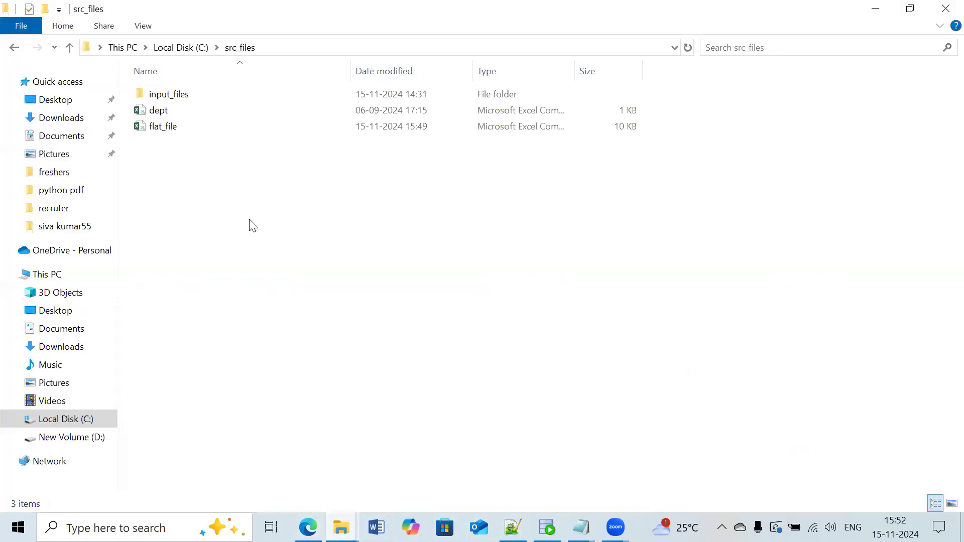
right_click(183, 127)
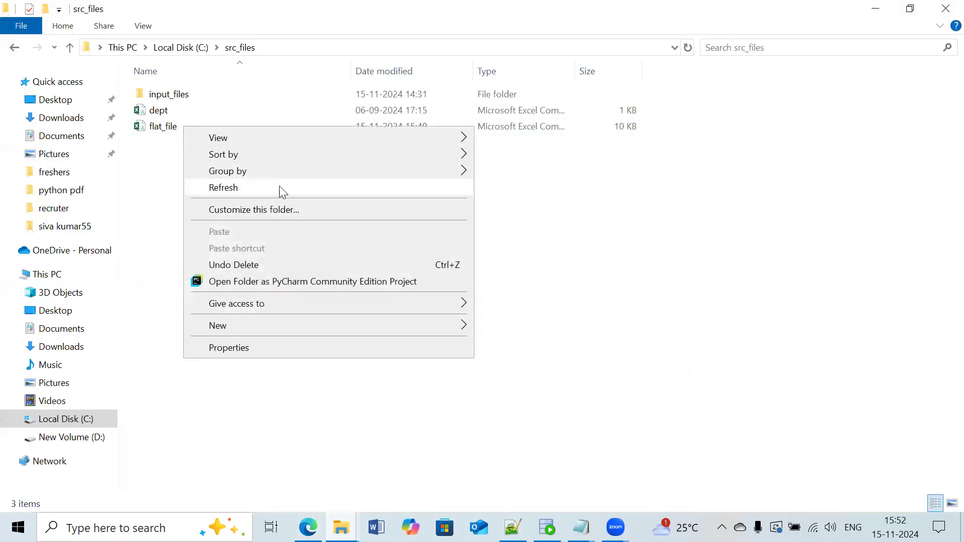
left_click(155, 126)
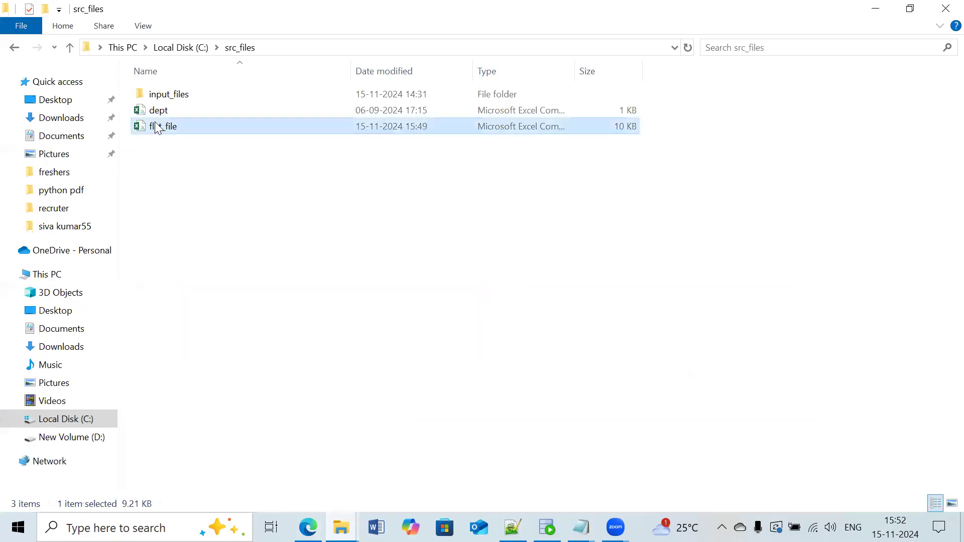
right_click(154, 125)
left_click(295, 201)
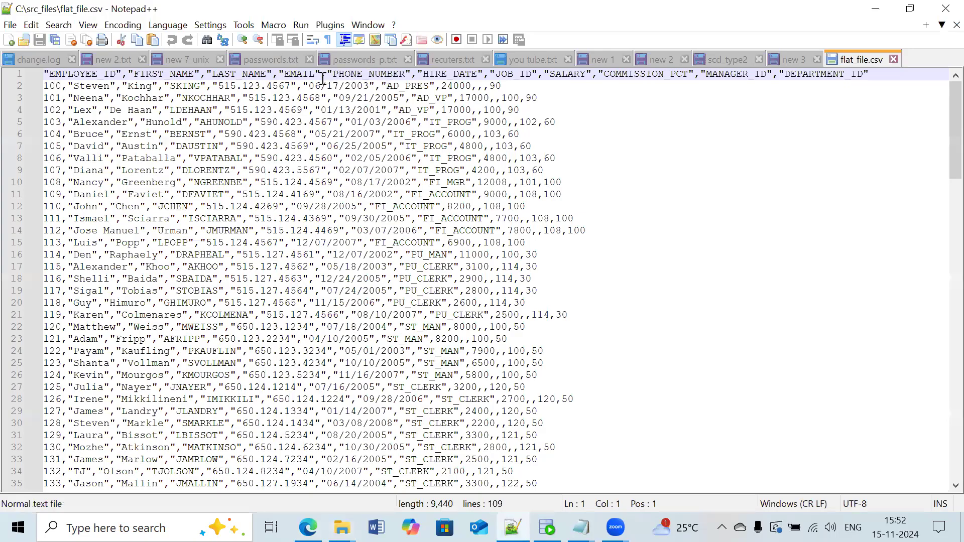
left_click_drag(311, 86, 361, 87)
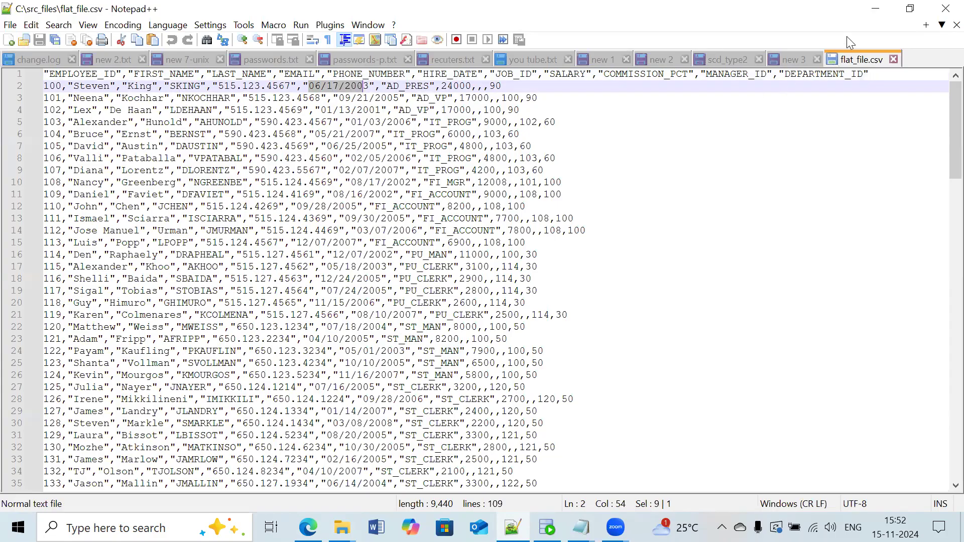
left_click(875, 8)
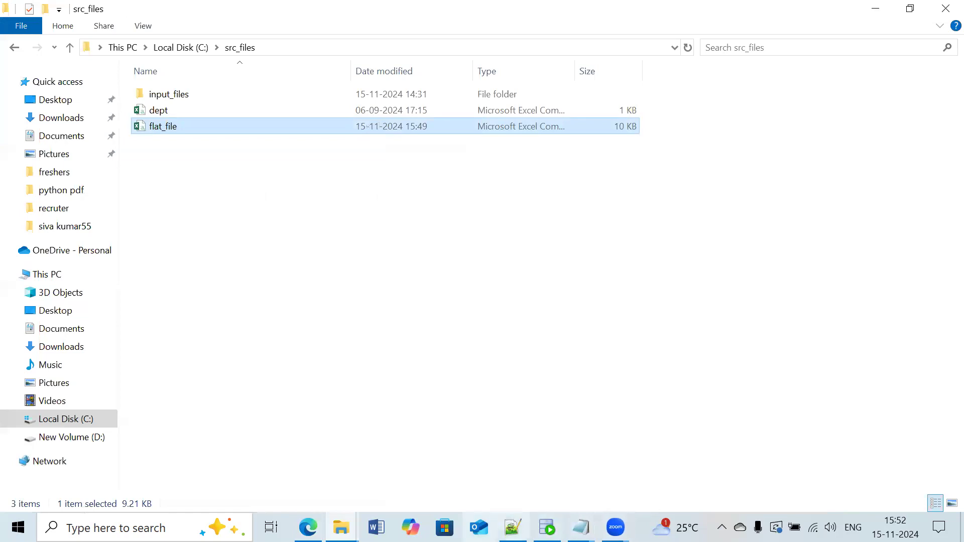
Step: Return to Edge, set the new connection's date format to MM/dd/yyyy, and close the connection dialog without saving
left_click(307, 527)
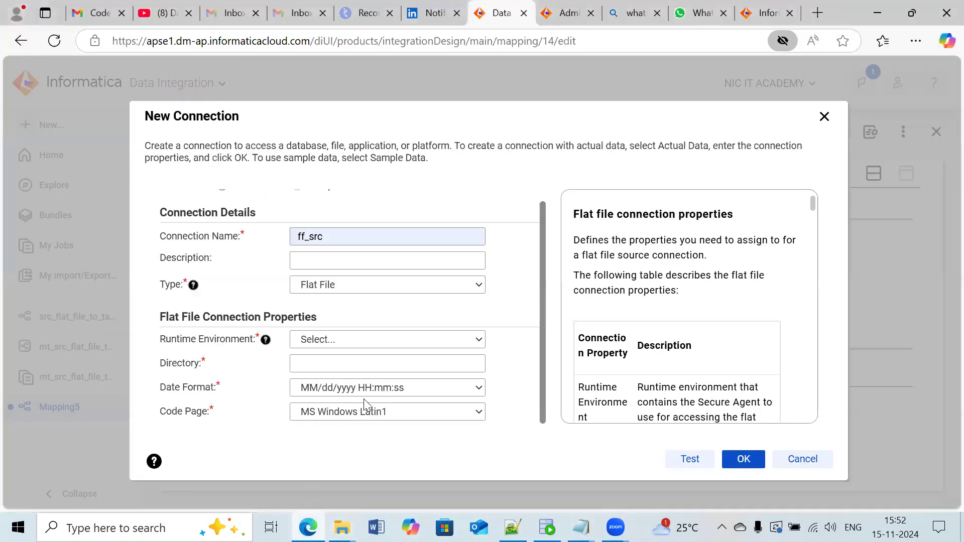
left_click(409, 391)
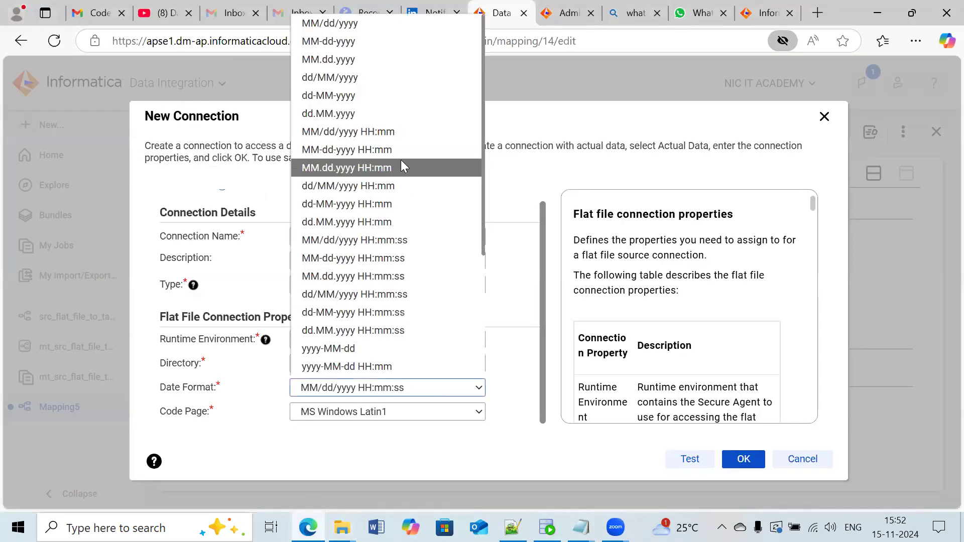
left_click(341, 24)
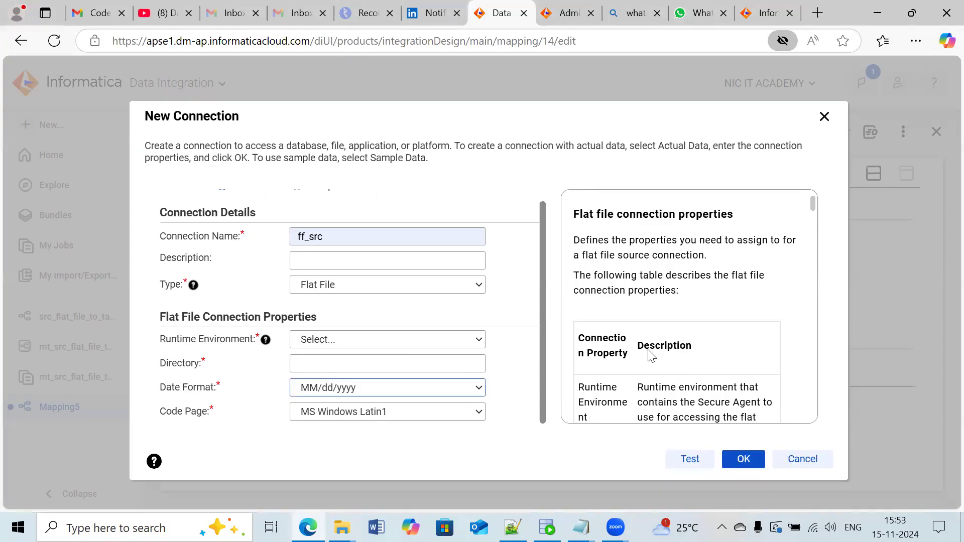
left_click(844, 102)
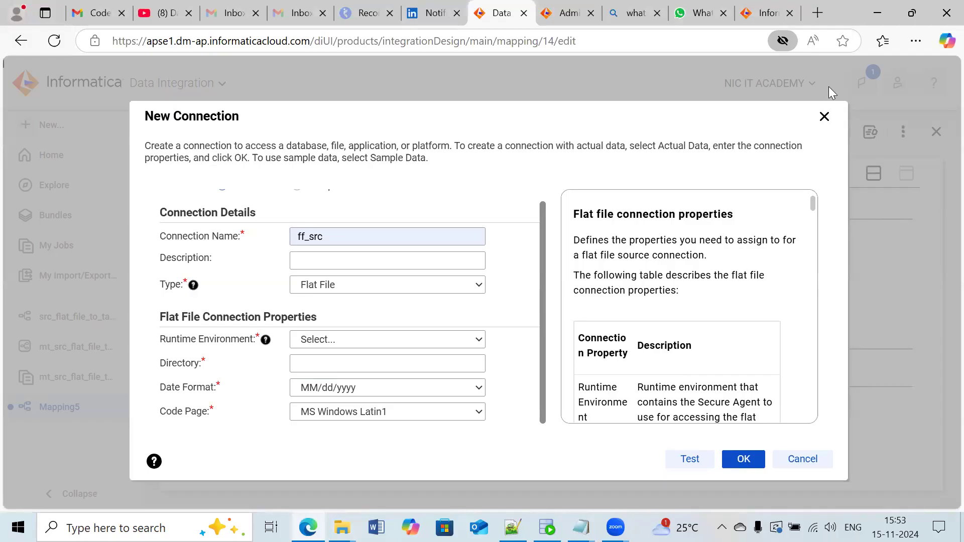
left_click(823, 117)
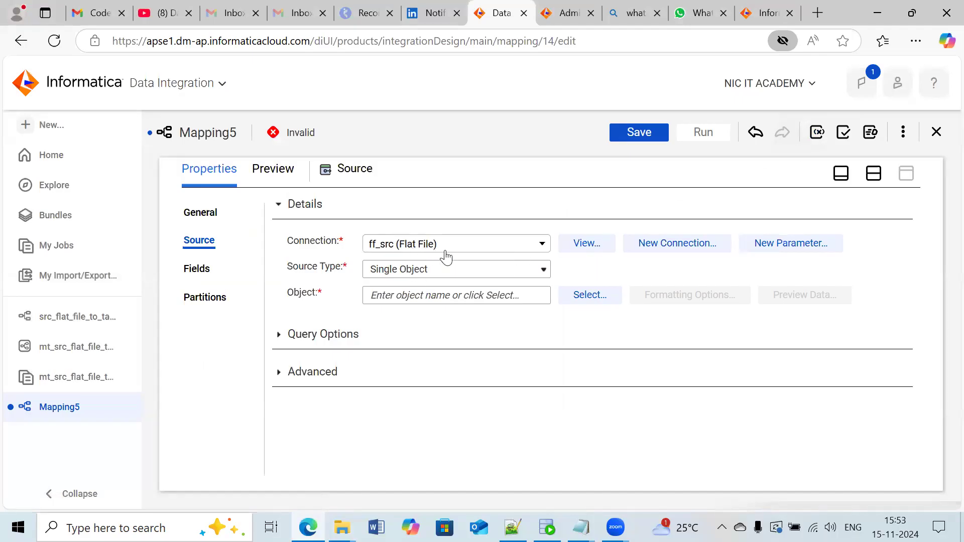
Step: Select flat_file.csv as the Source transformation's object
left_click(594, 294)
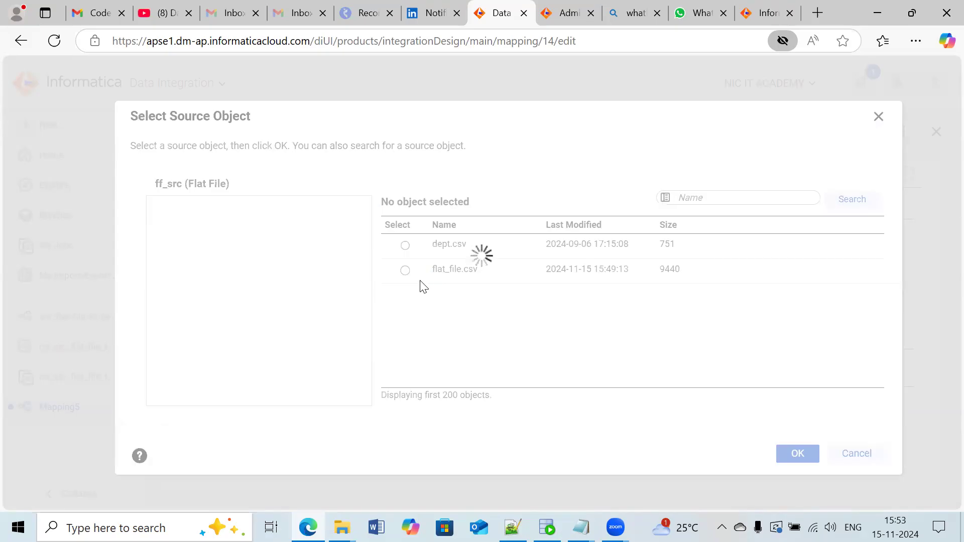
left_click(420, 279)
left_click(792, 452)
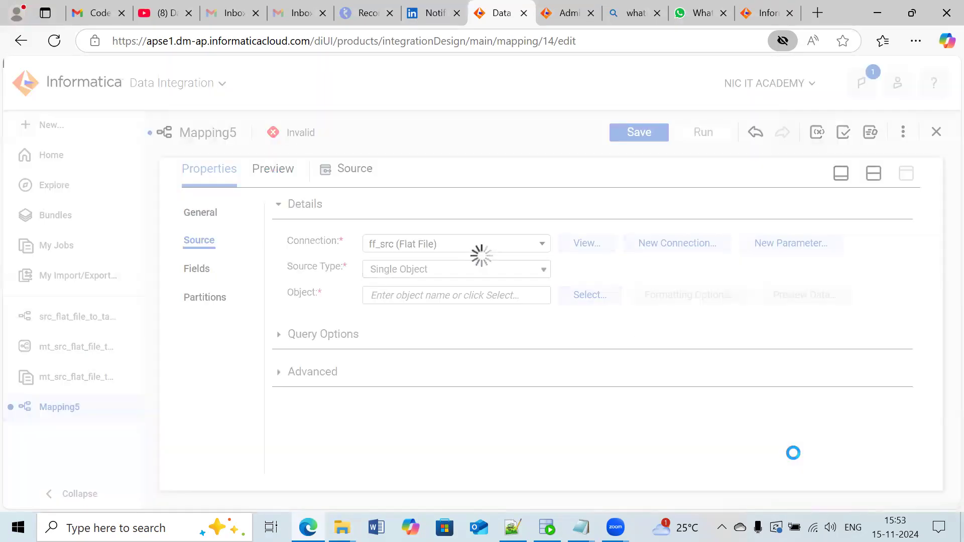
Step: Open the Source transformation's field list and enable metadata editing for its fields
left_click(203, 276)
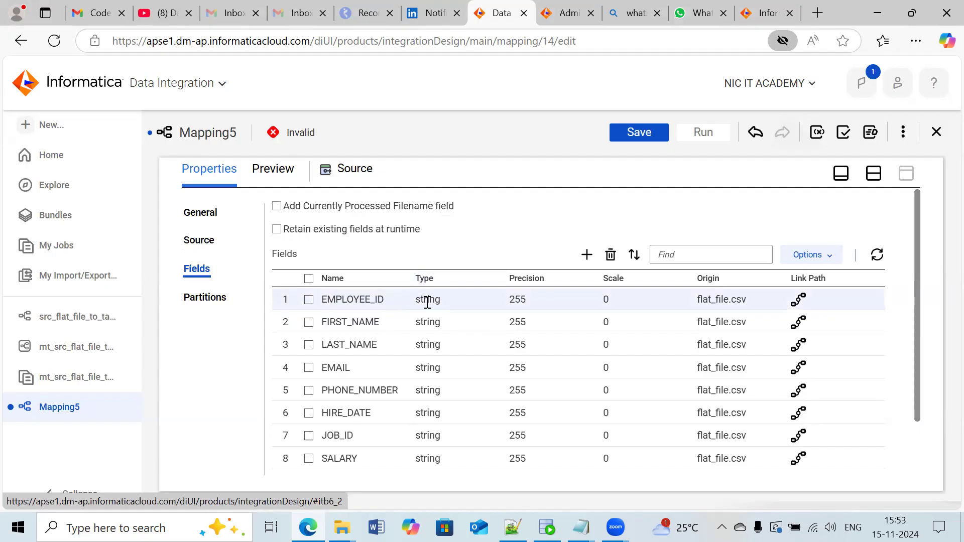
left_click(457, 309)
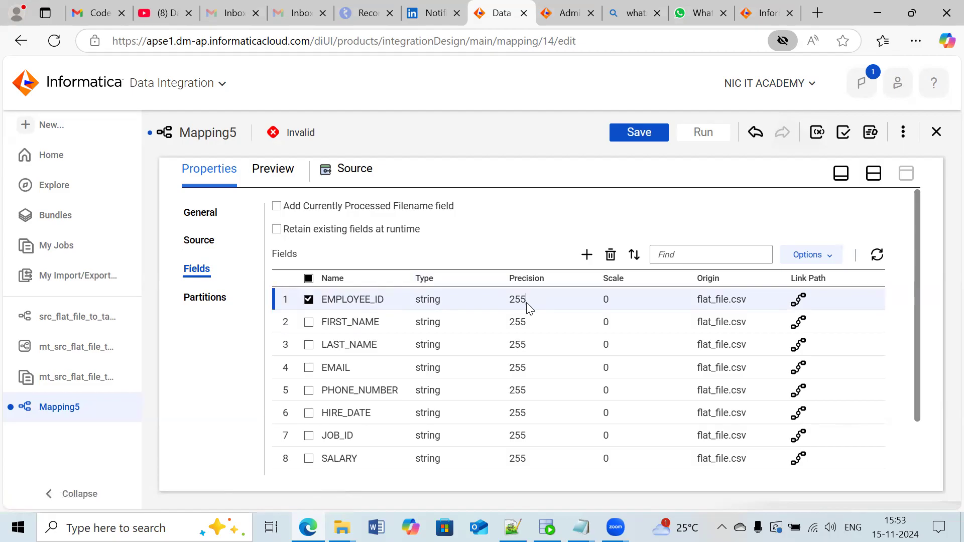
left_click(828, 256)
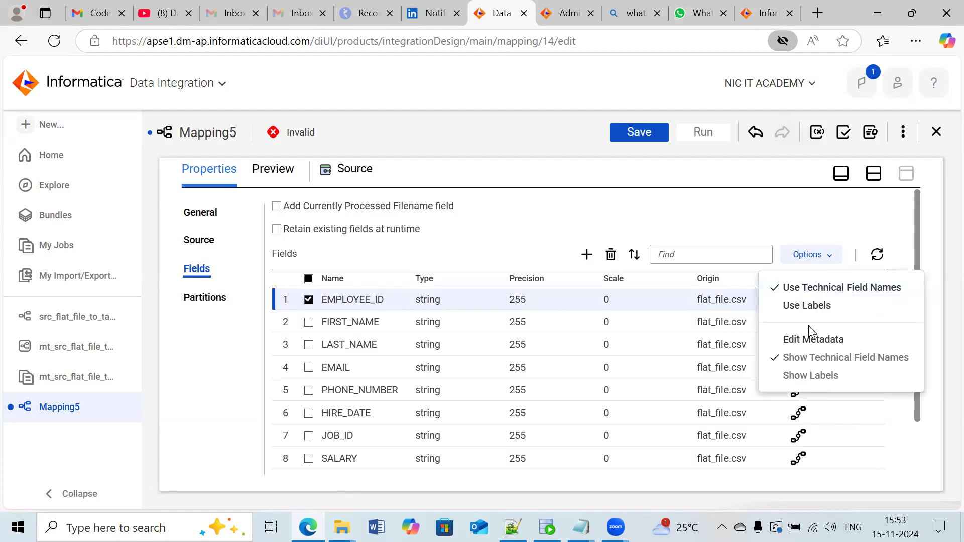
left_click(807, 341)
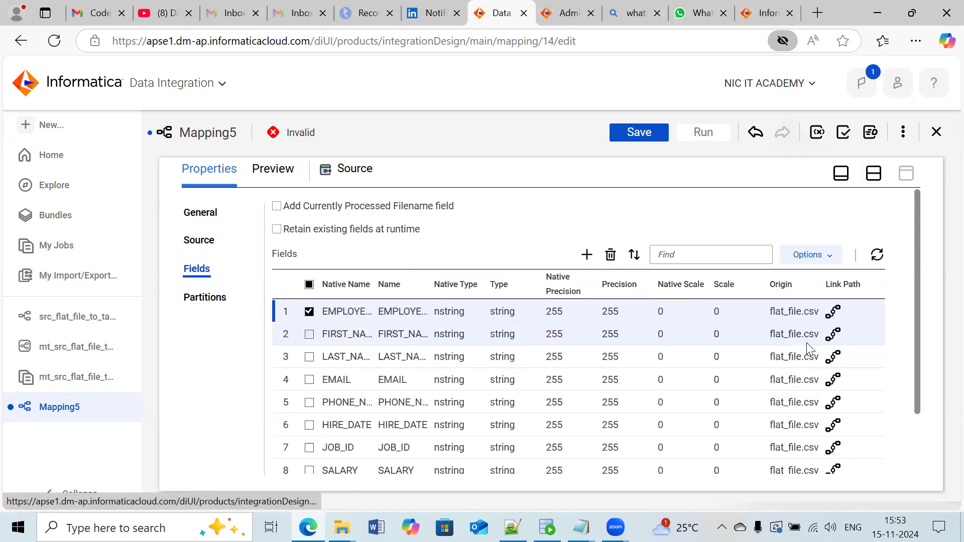
Step: Set the native type of the EMPLOYEE_ID field to number and of the HIRE_DATE field to datetime
left_click(476, 318)
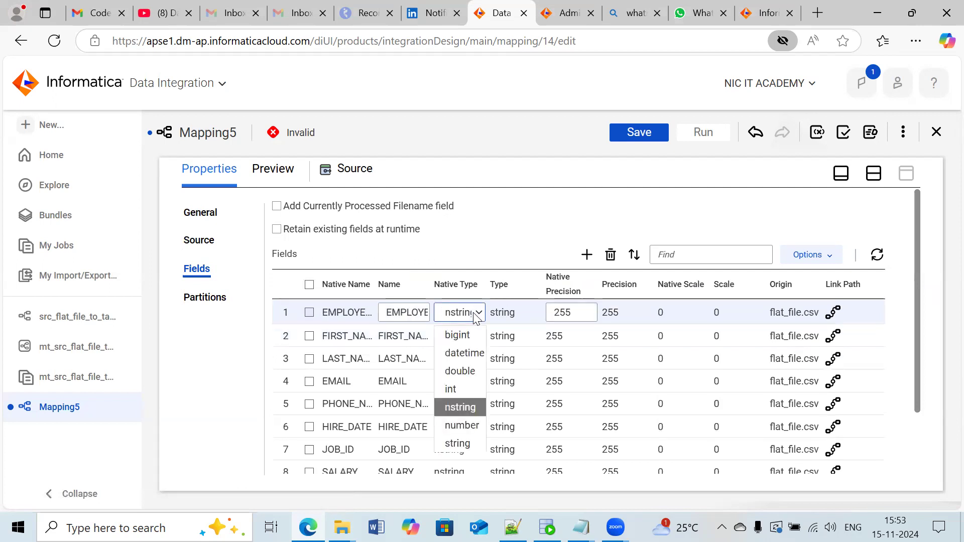
left_click(460, 425)
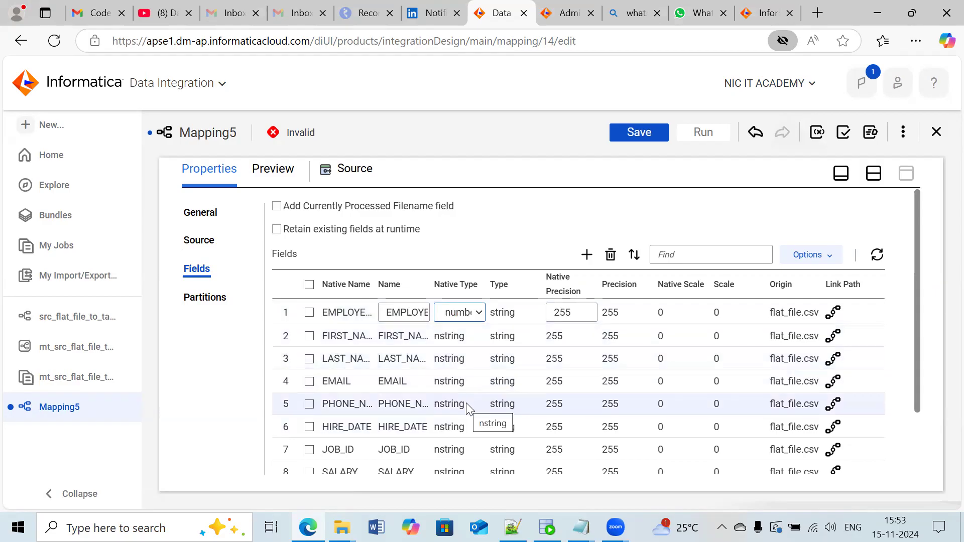
left_click(459, 426)
left_click(468, 428)
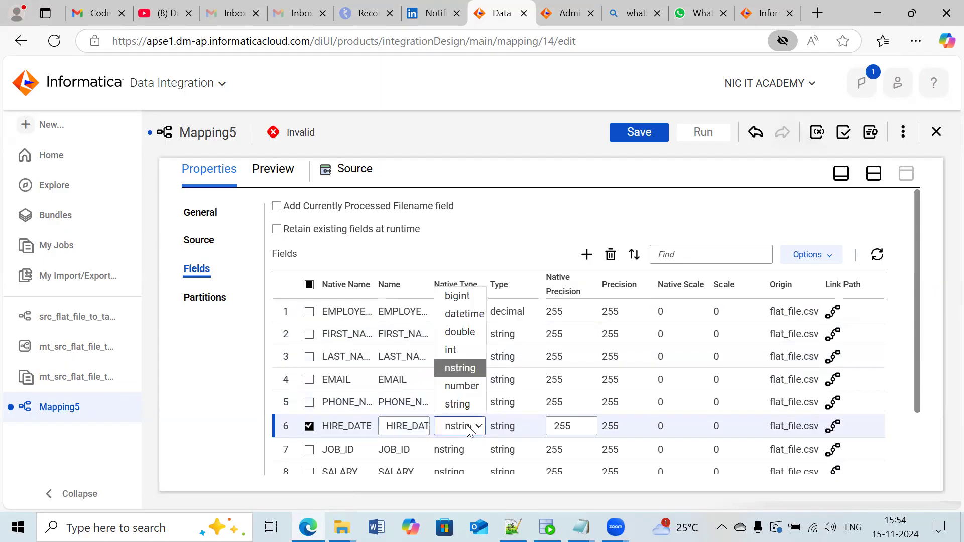
left_click(460, 318)
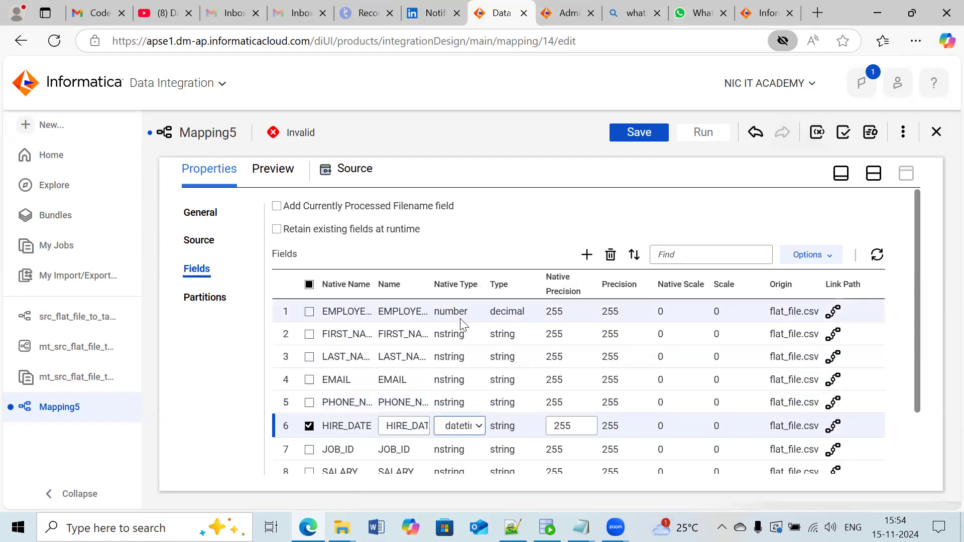
Step: Set the native type of the SALARY field to number
scroll(471, 389, "down", 2)
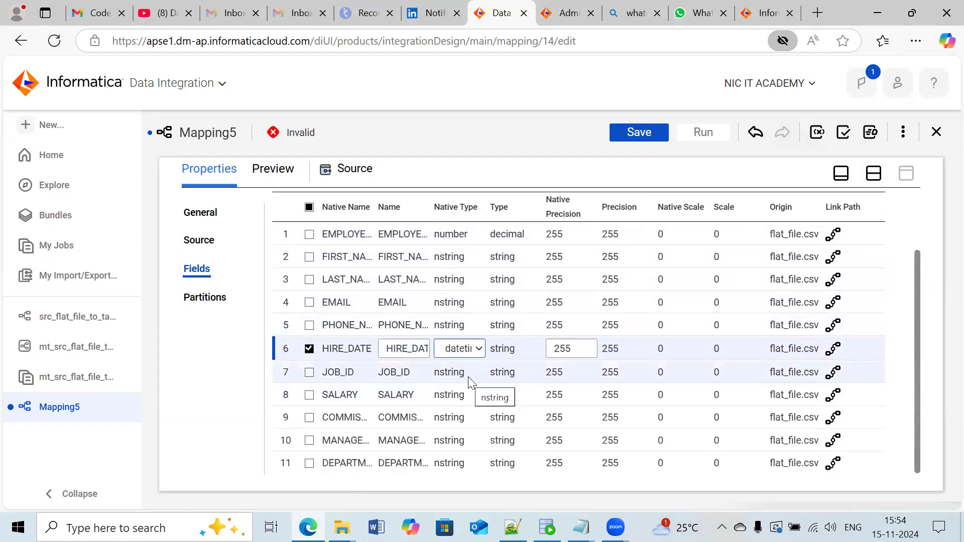
left_click(467, 376)
left_click(464, 394)
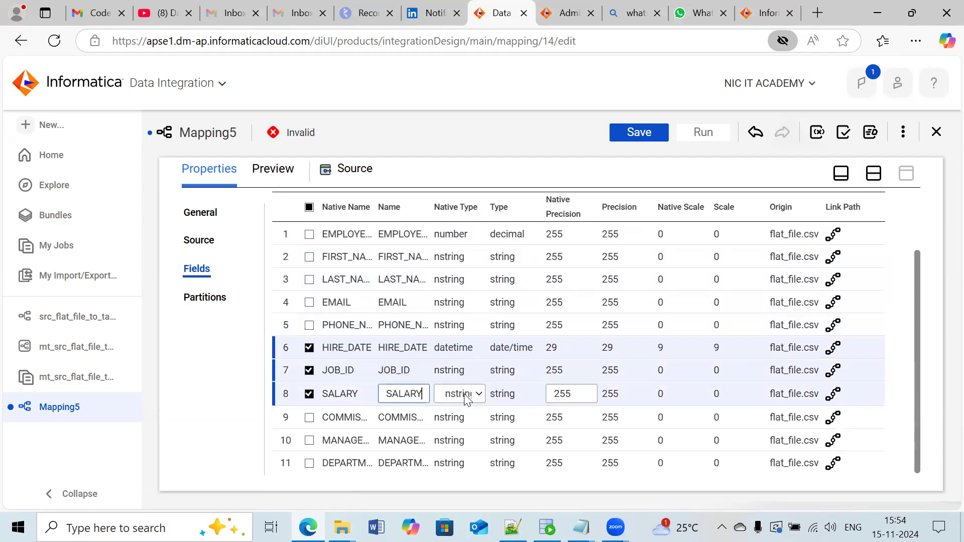
left_click(466, 395)
left_click(467, 354)
Step: Set the COMMISSION_PCT field's native type to number and its native precision to 2
left_click(471, 409)
left_click(472, 419)
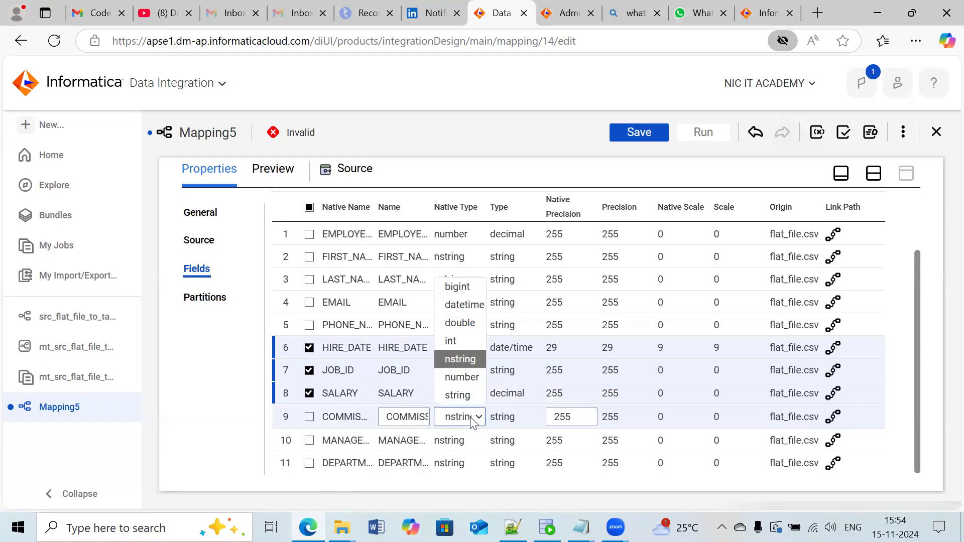
left_click(467, 378)
left_click(609, 426)
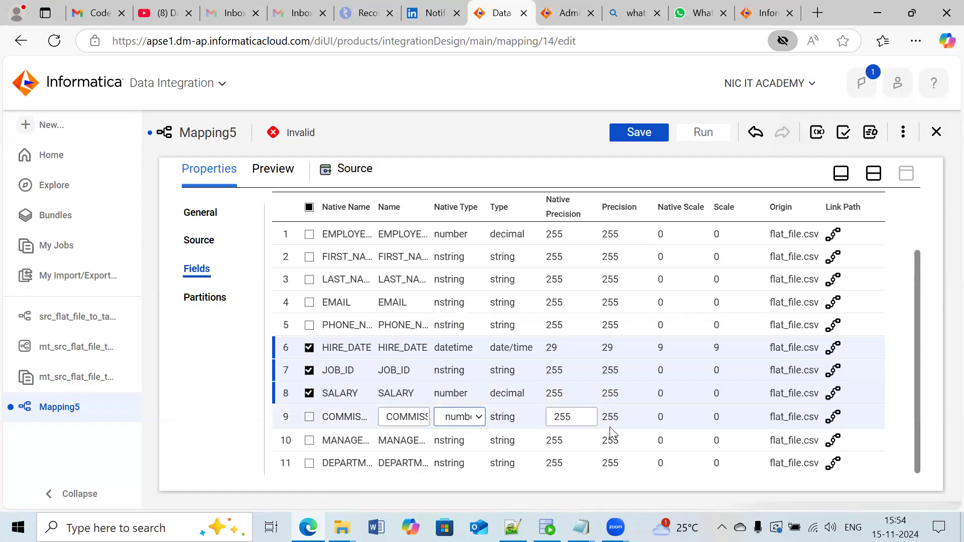
left_click(660, 417)
left_click(619, 416)
left_click(586, 417)
double_click(610, 418)
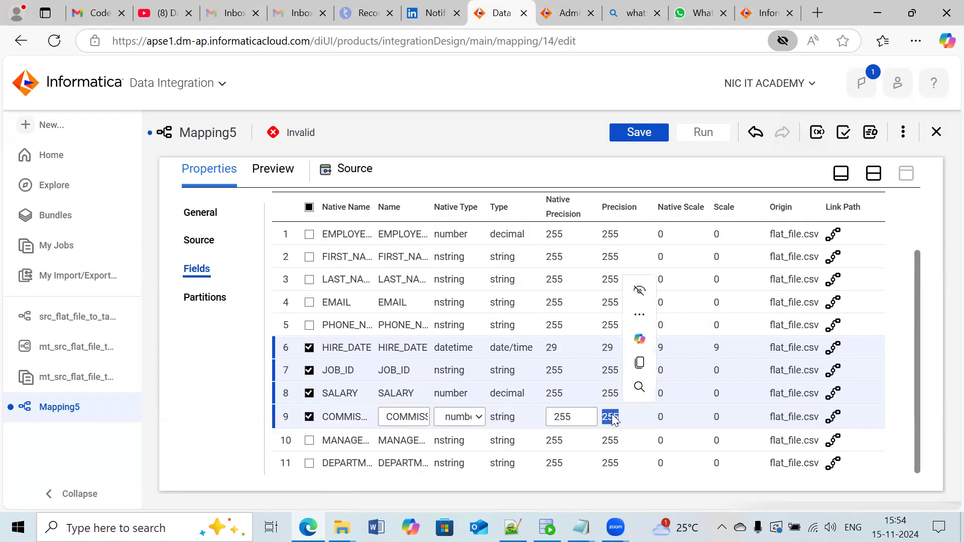
left_click_drag(591, 416, 529, 417)
key("BackSpace")
type("2")
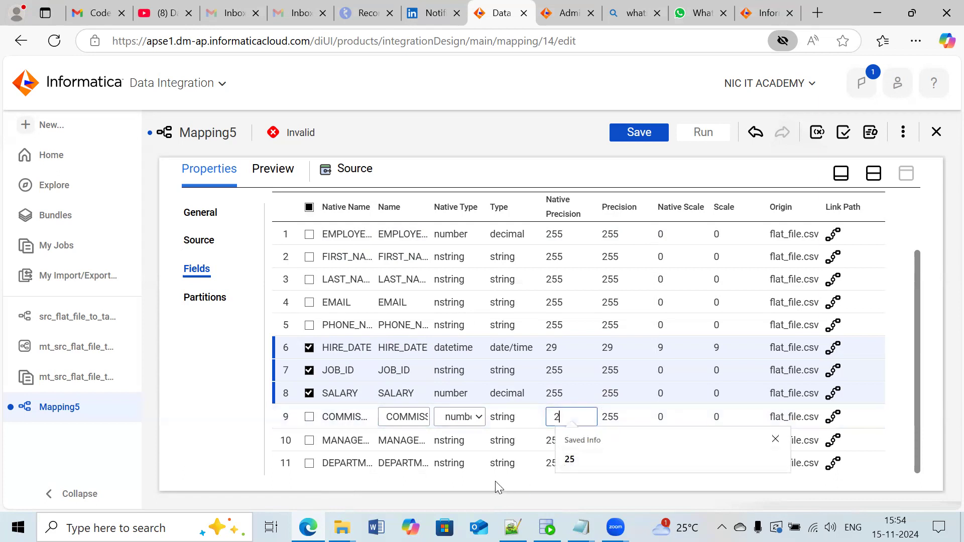
left_click(512, 483)
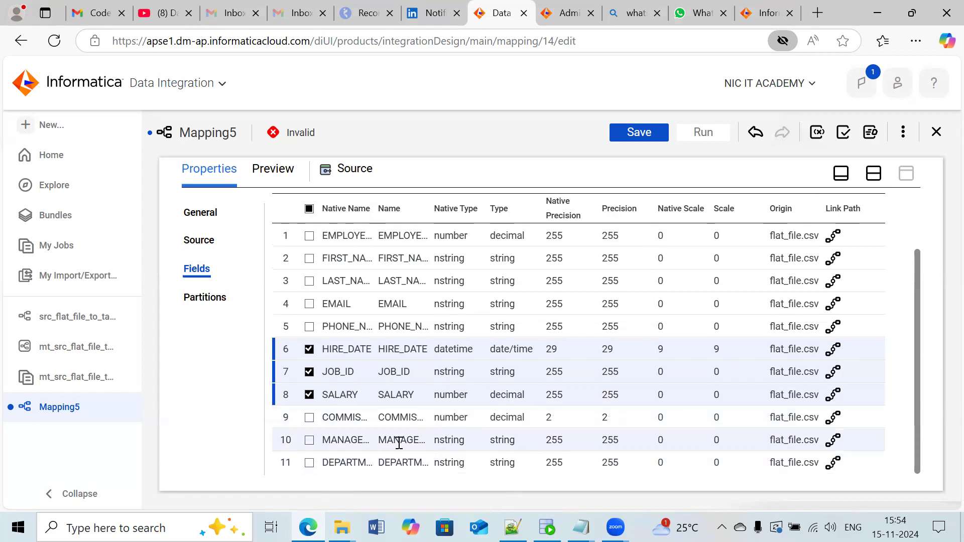
Step: Set the native type of the MANAGER_ID and DEPARTMENT_ID source fields to number
left_click(464, 443)
left_click(465, 440)
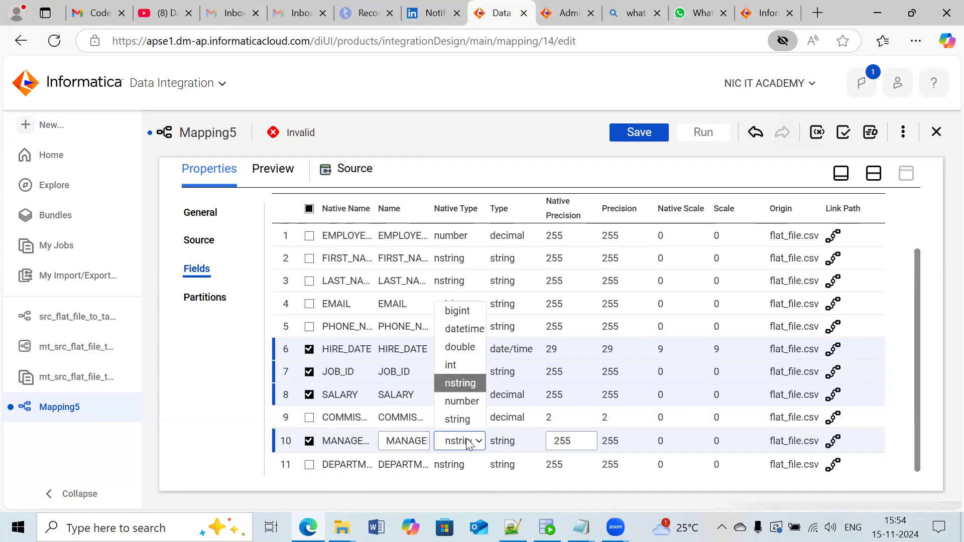
left_click(464, 407)
left_click(468, 467)
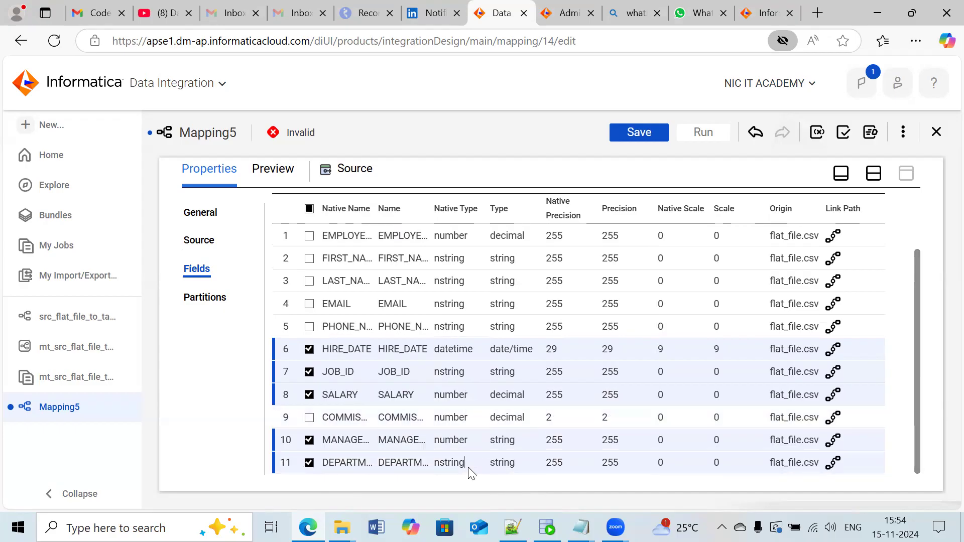
left_click(472, 465)
left_click(464, 423)
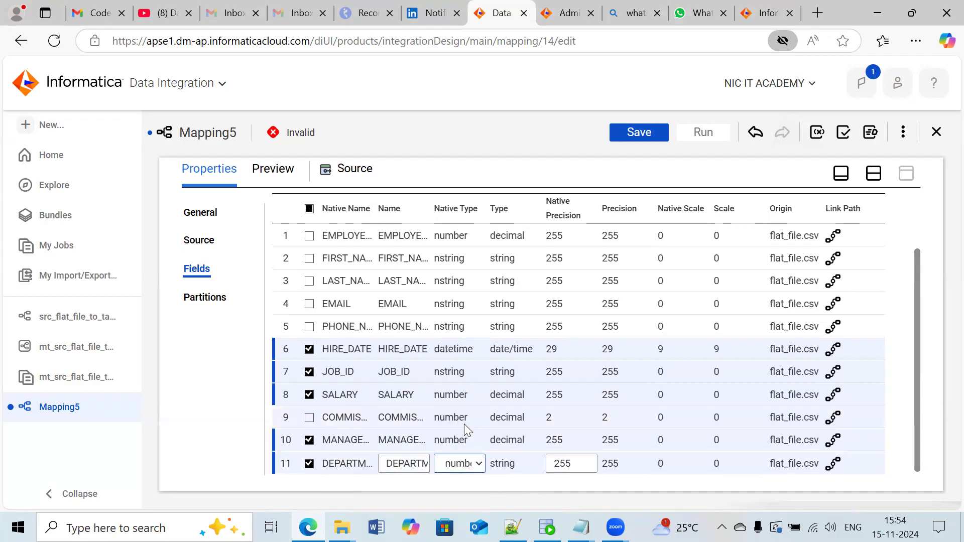
left_click(523, 474)
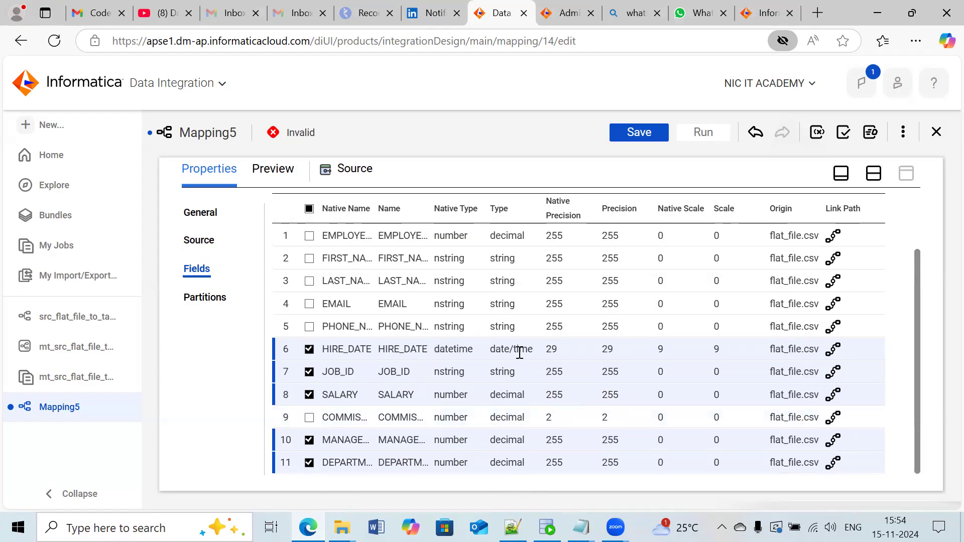
Step: Open the Target transformation's target settings in full view and set its connection to orcl_tgt (Oracle)
left_click(873, 173)
left_click(639, 293)
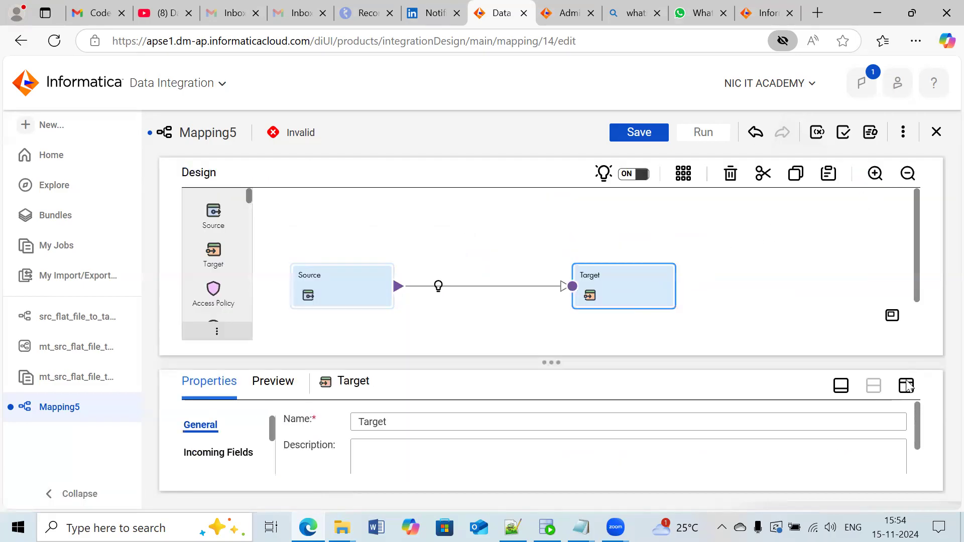
left_click(906, 386)
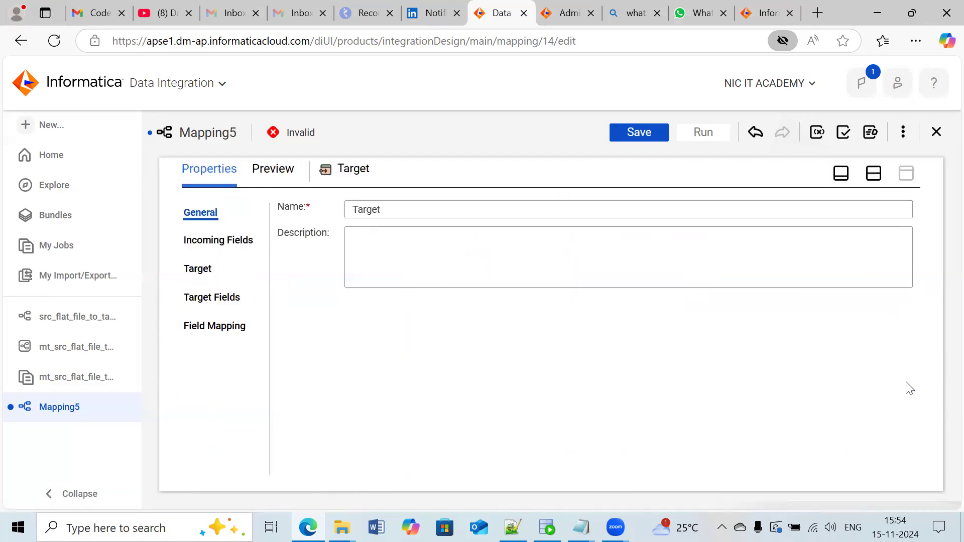
left_click(197, 269)
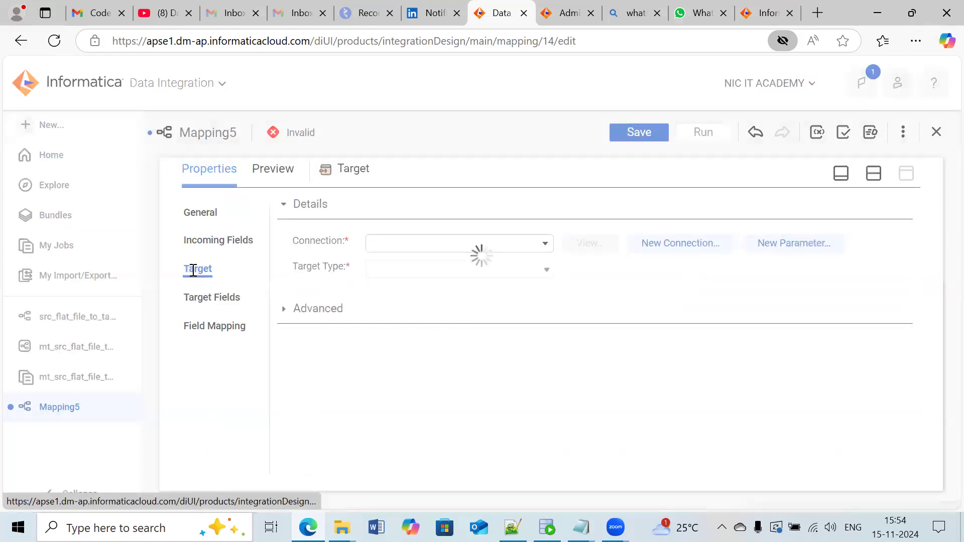
left_click(548, 248)
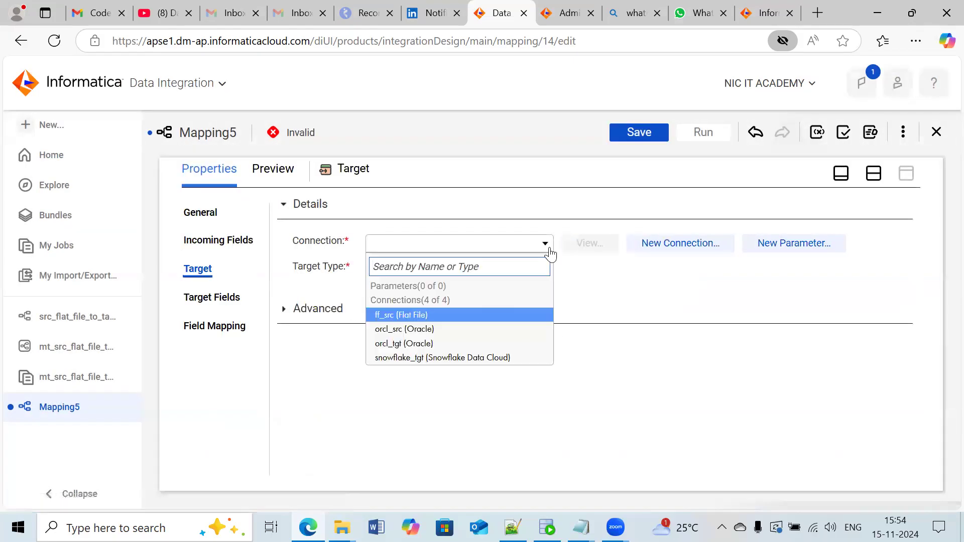
left_click(405, 343)
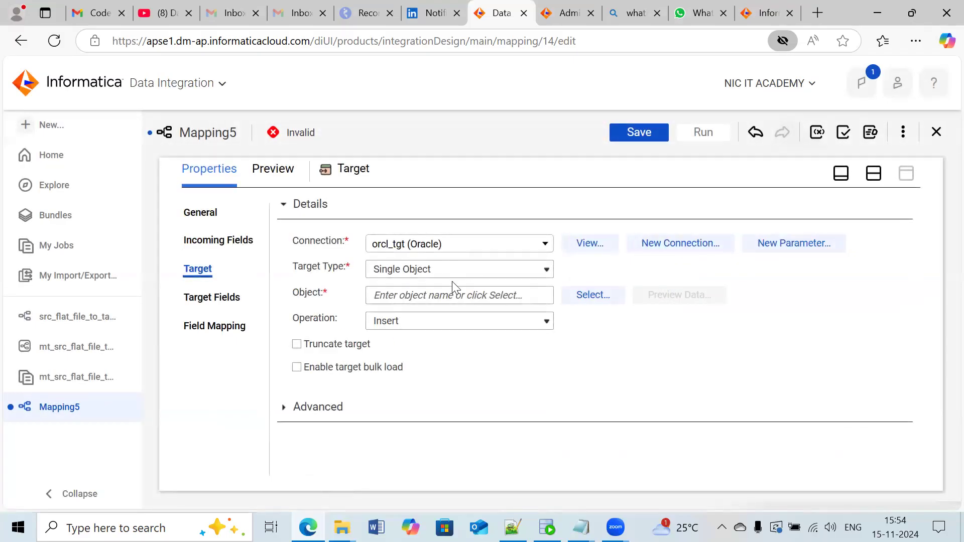
Step: Select the existing table T_EMPLOYEES as the target object
left_click(592, 296)
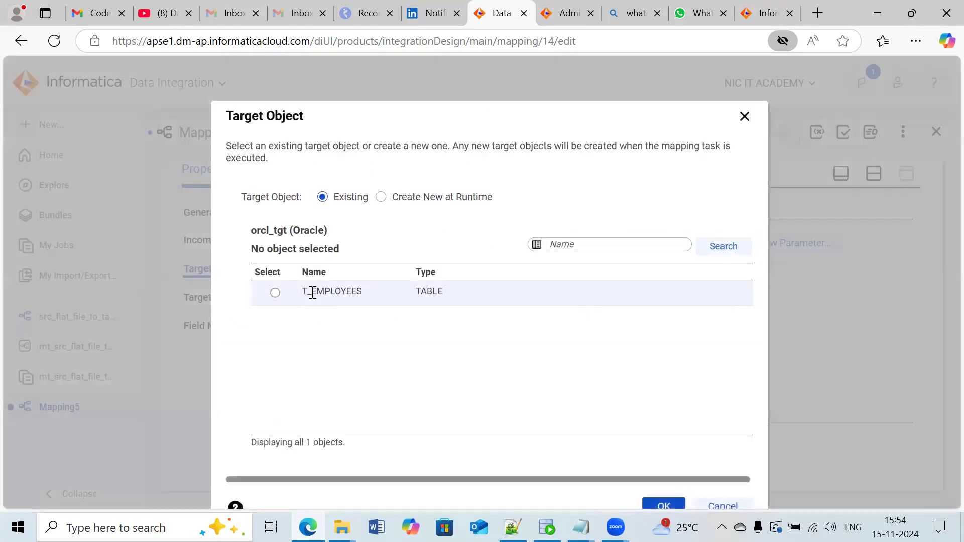
left_click(312, 292)
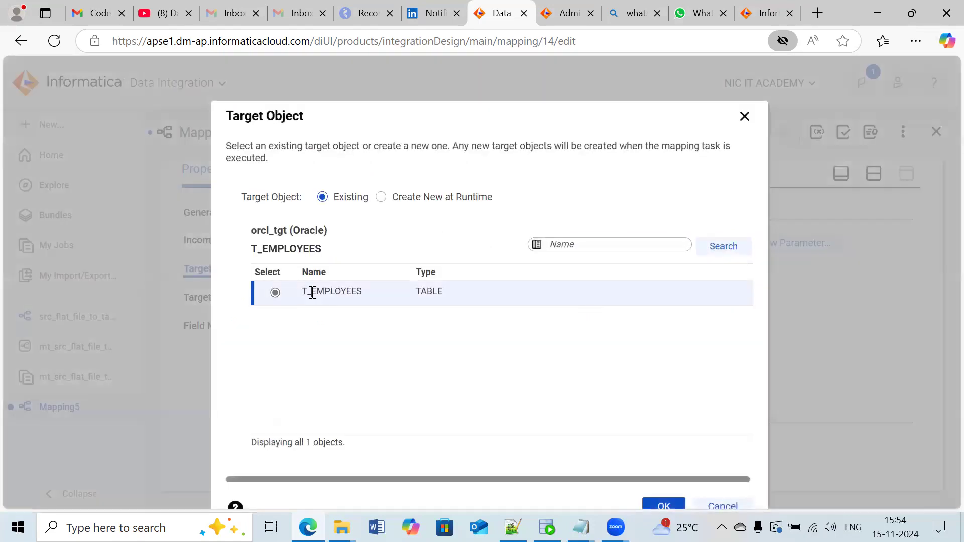
left_click(663, 505)
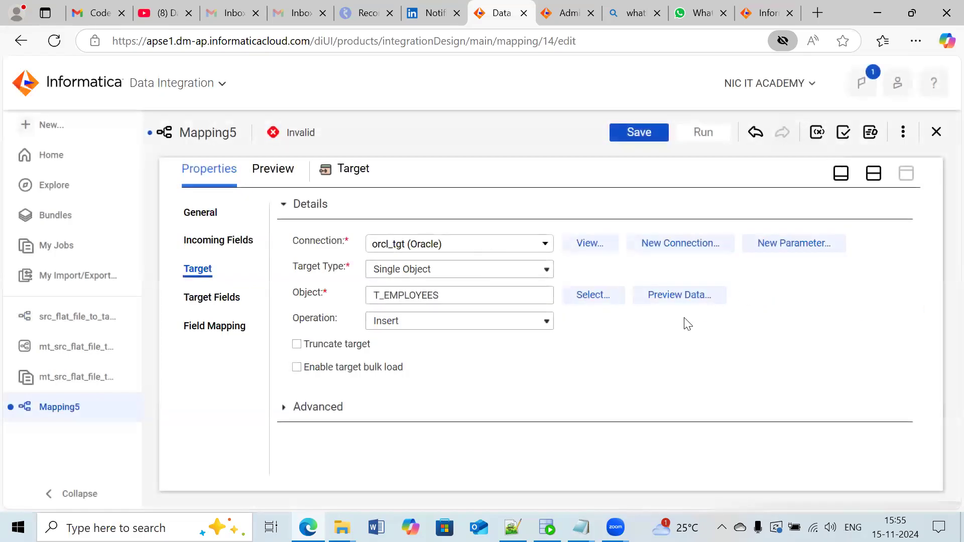
Step: Check the target fields, automap the incoming fields to them with Smart Map, and save the mapping
left_click(230, 297)
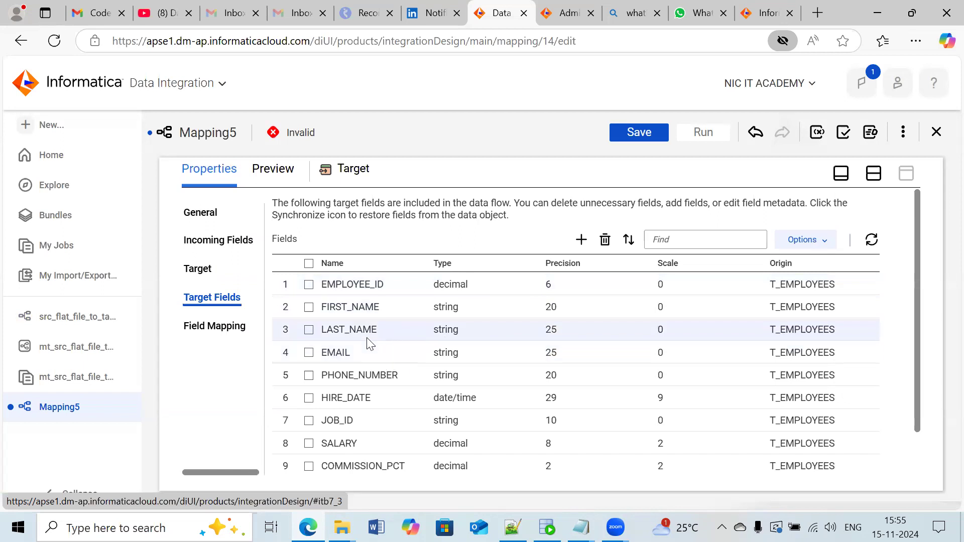
scroll(441, 339, "down", 1)
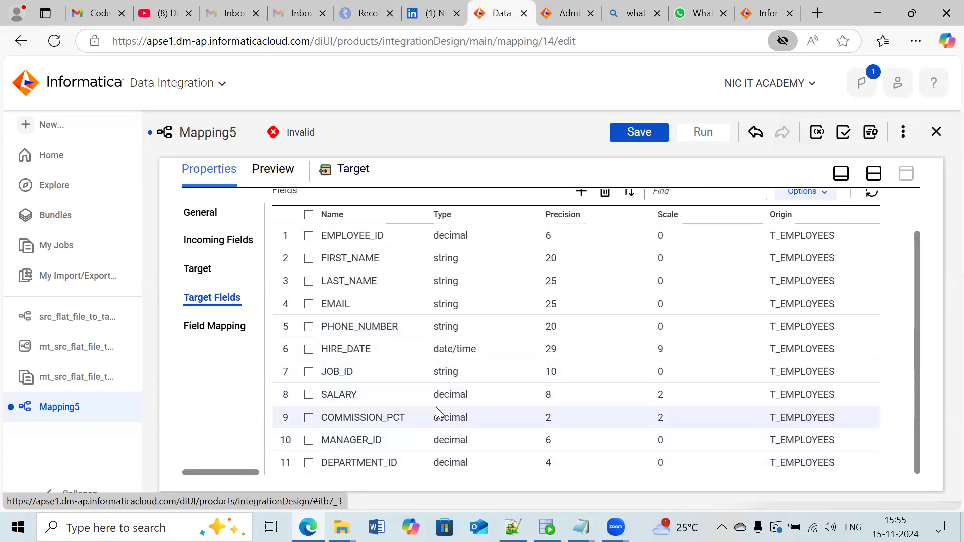
left_click(243, 329)
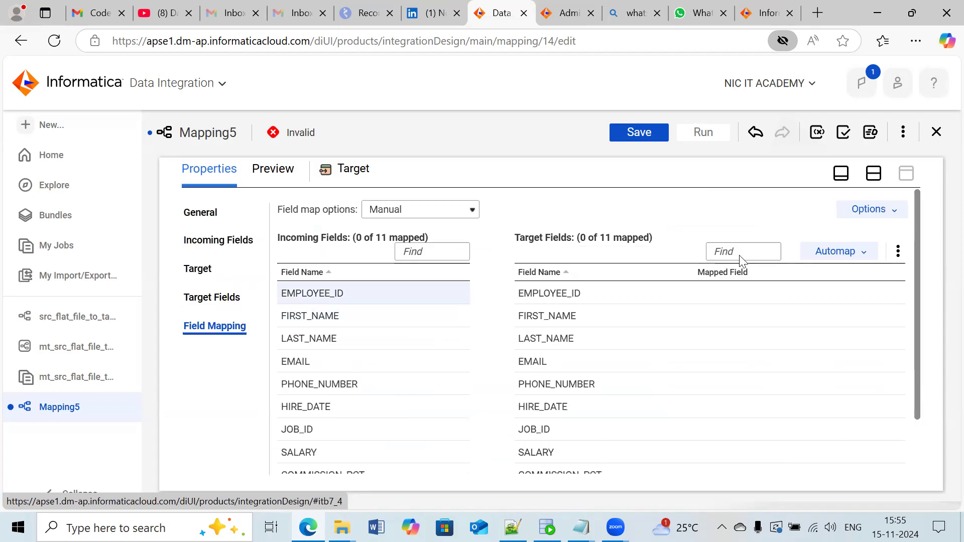
left_click(870, 251)
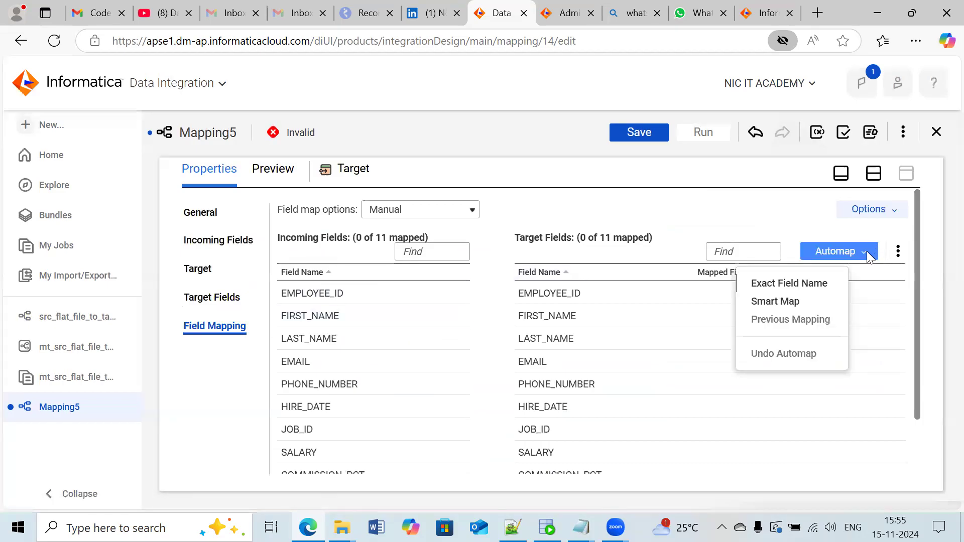
left_click(800, 301)
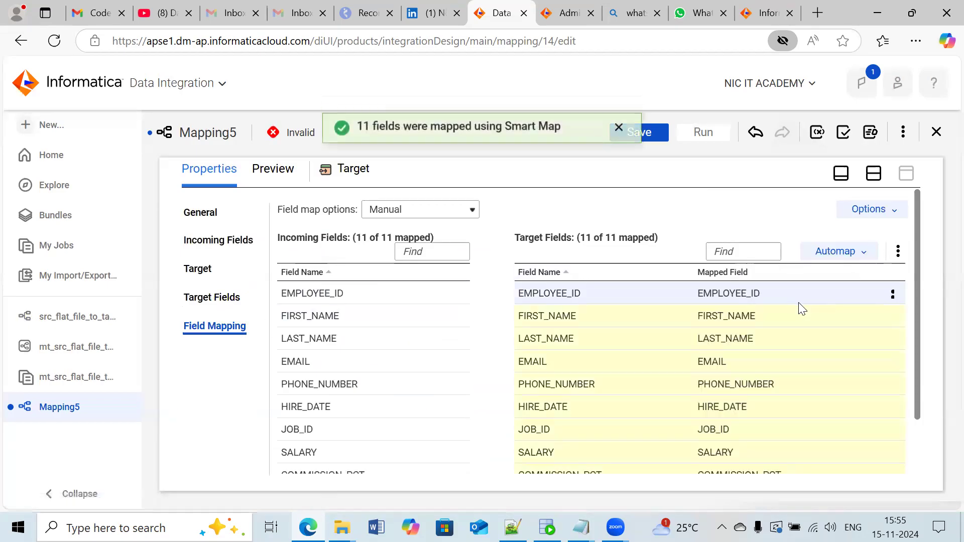
left_click(652, 137)
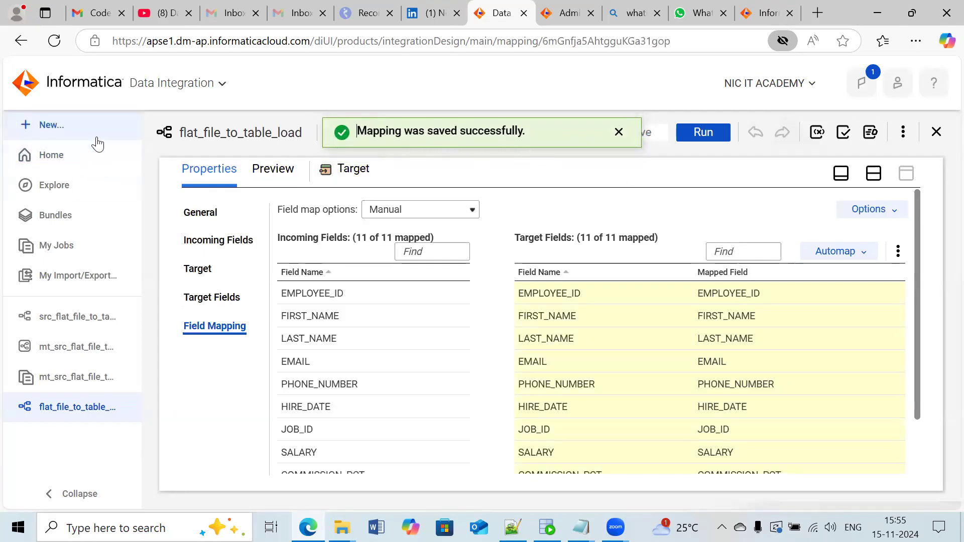
Step: Create a new mapping task and name it mt_flat_file_to_table
left_click(72, 129)
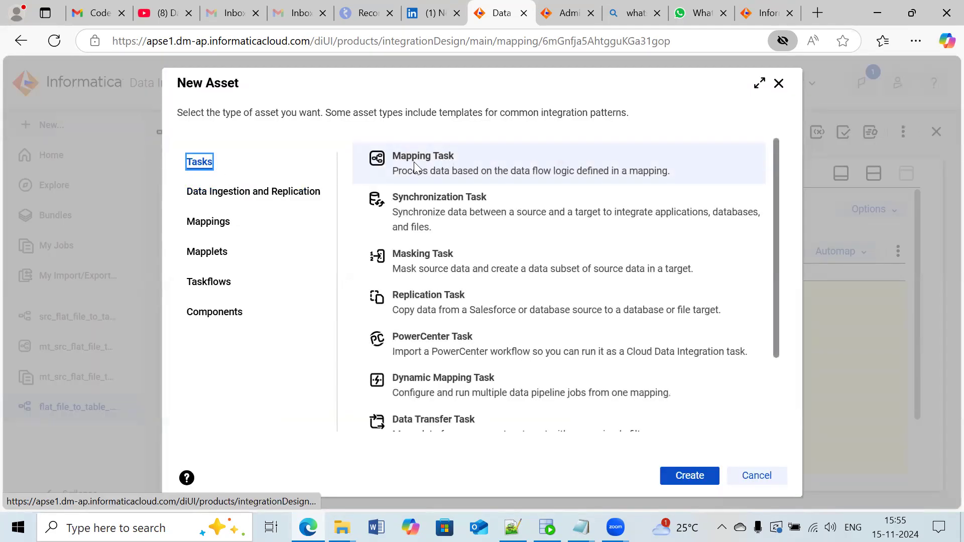
left_click(696, 481)
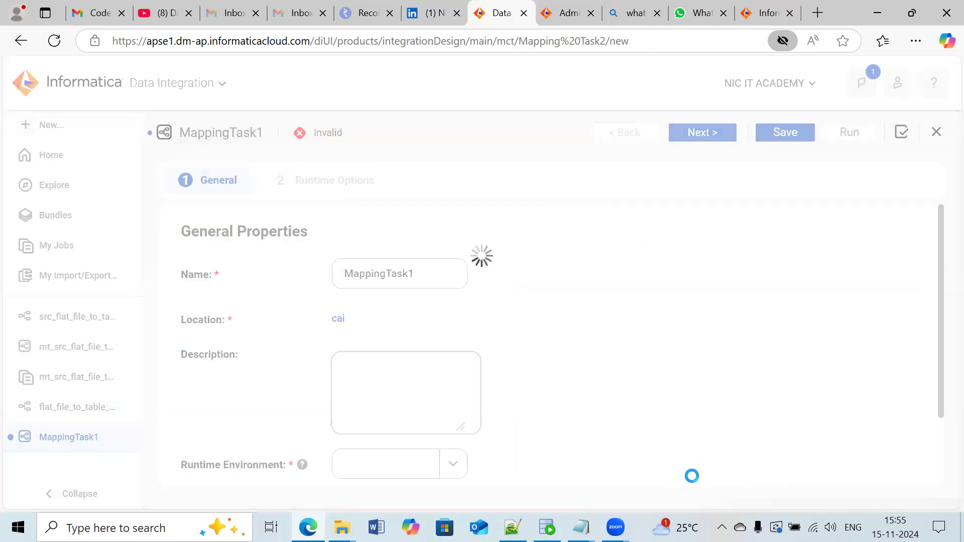
left_click_drag(419, 274, 266, 264)
key("BackSpace")
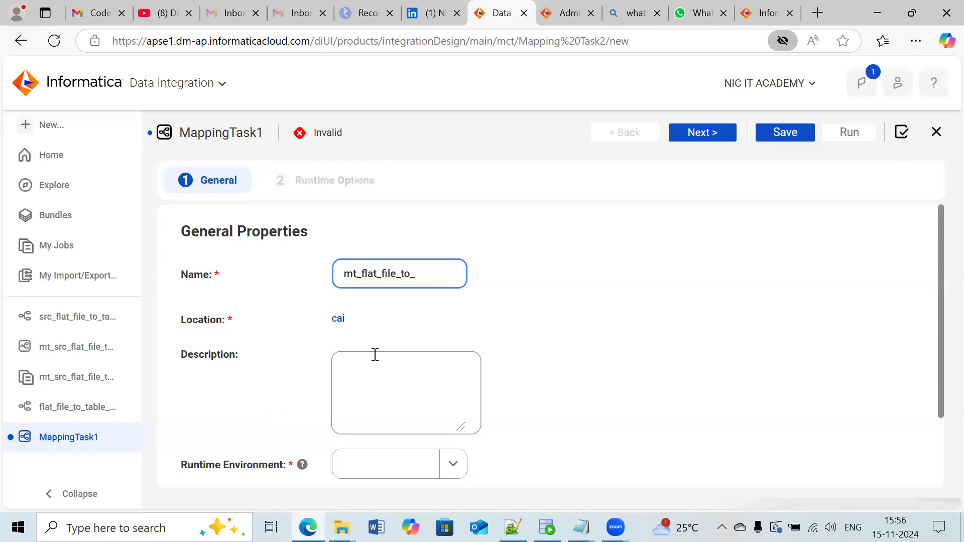
type("table")
Step: Set the mapping task's runtime environment to DESKTOP-5R26QPN
scroll(402, 302, "down", 2)
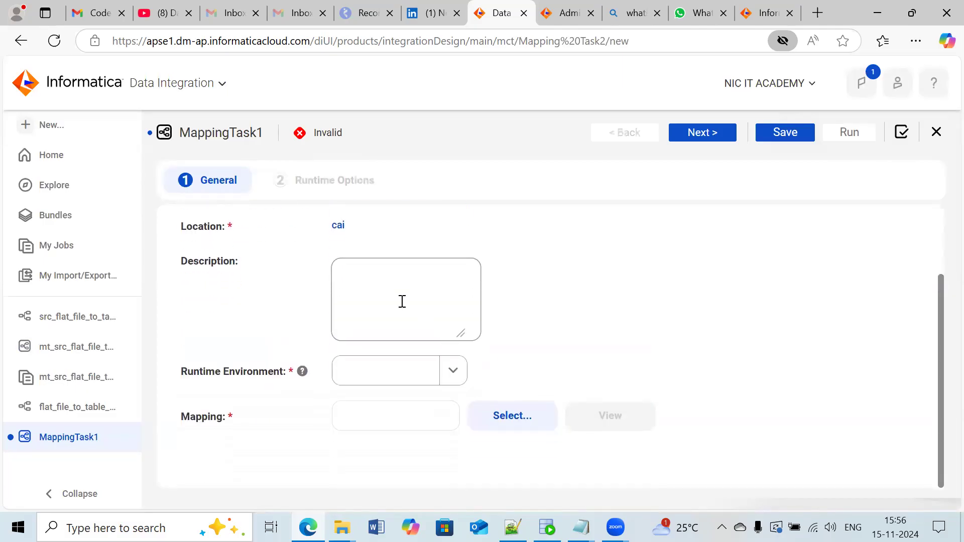
left_click(452, 371)
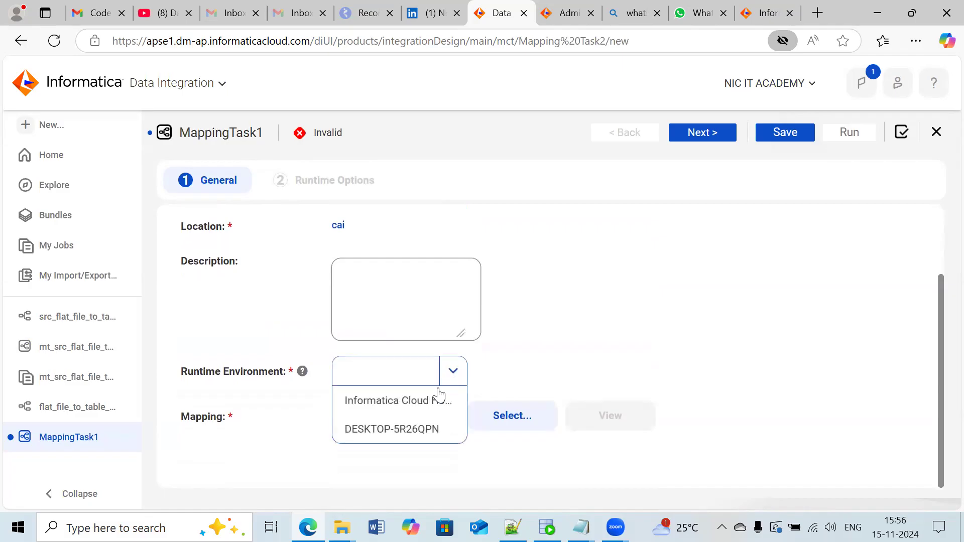
left_click(402, 429)
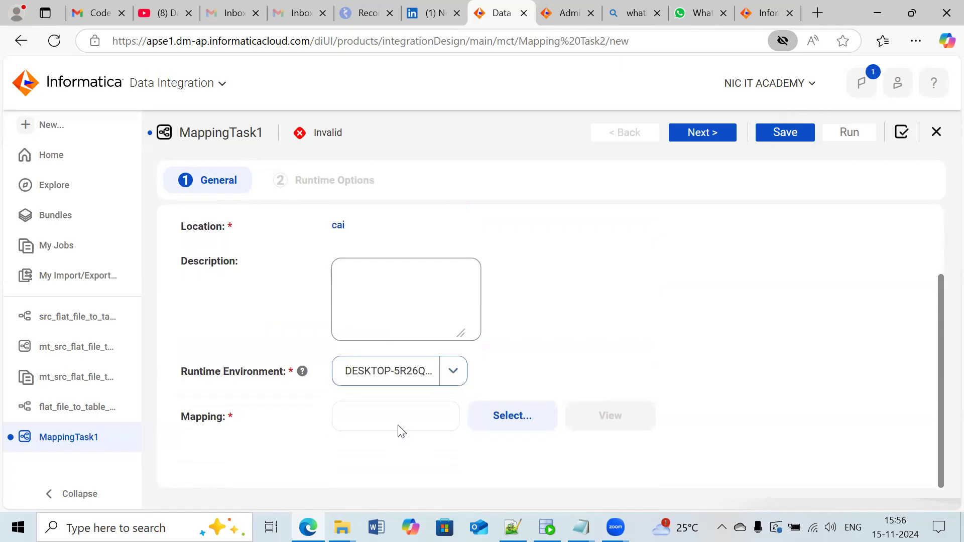
Step: Assign the flat_file_to_table_load mapping from the cai project to the mapping task
left_click(509, 417)
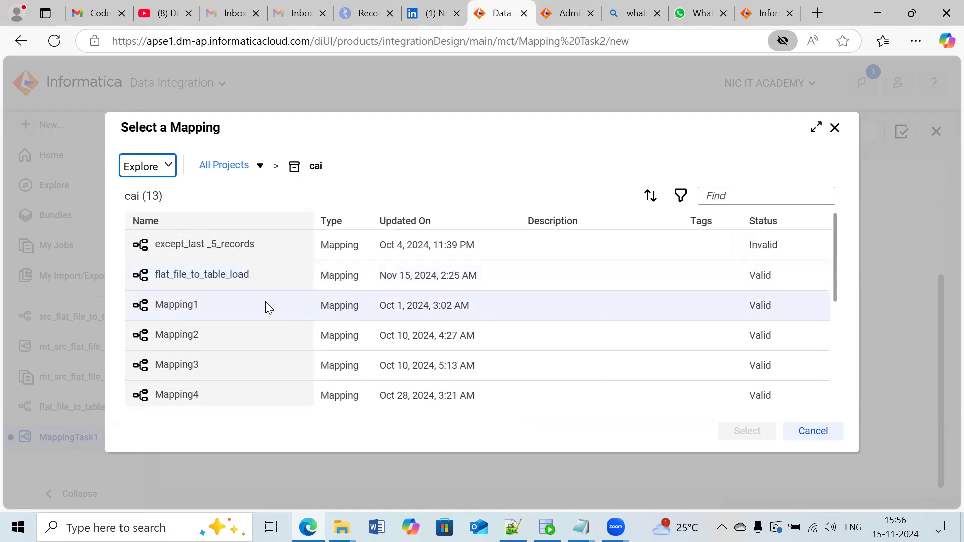
scroll(266, 306, "down", 3)
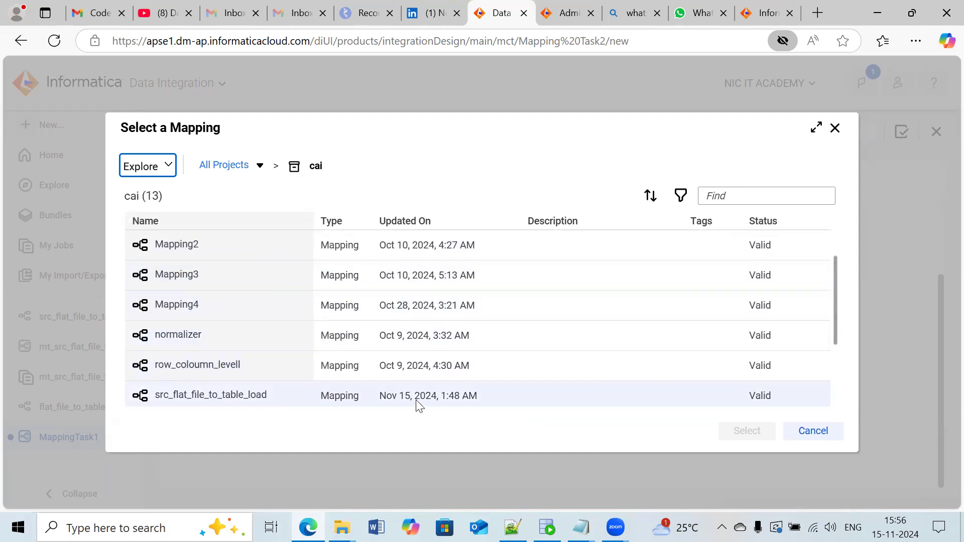
scroll(266, 363, "down", 3)
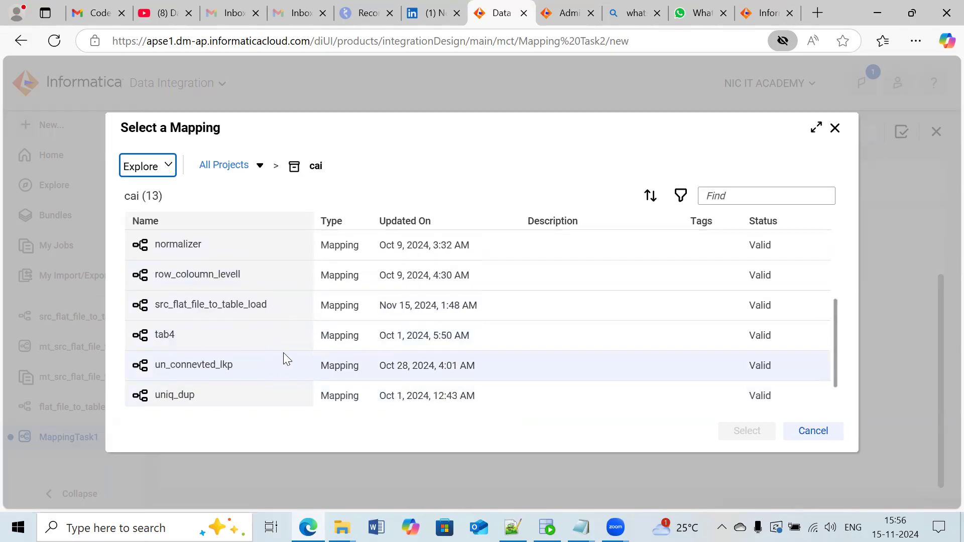
scroll(283, 353, "up", 6)
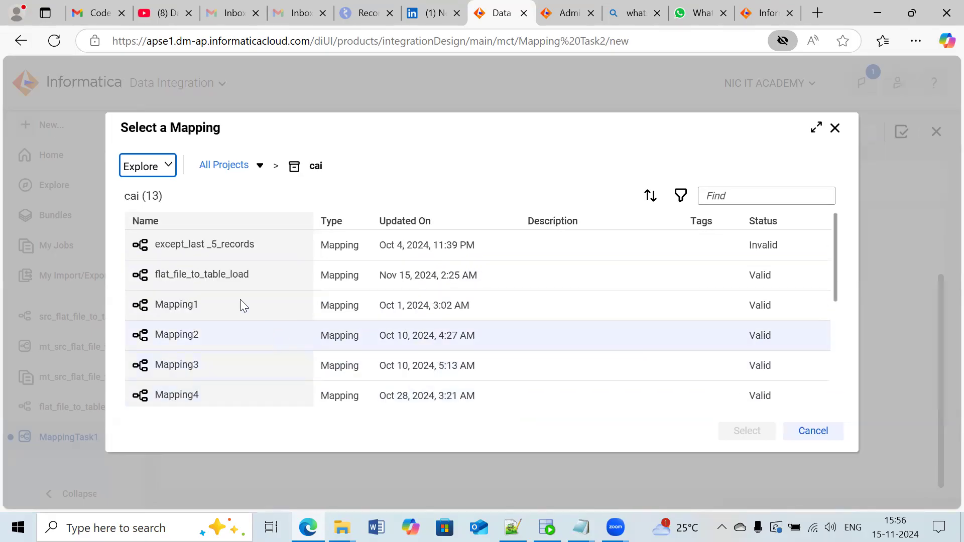
left_click(260, 277)
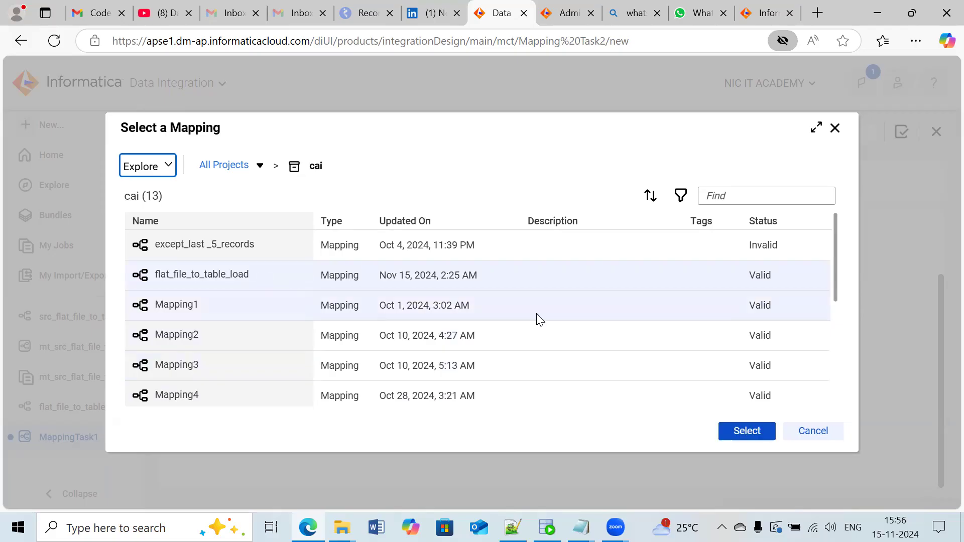
left_click(746, 431)
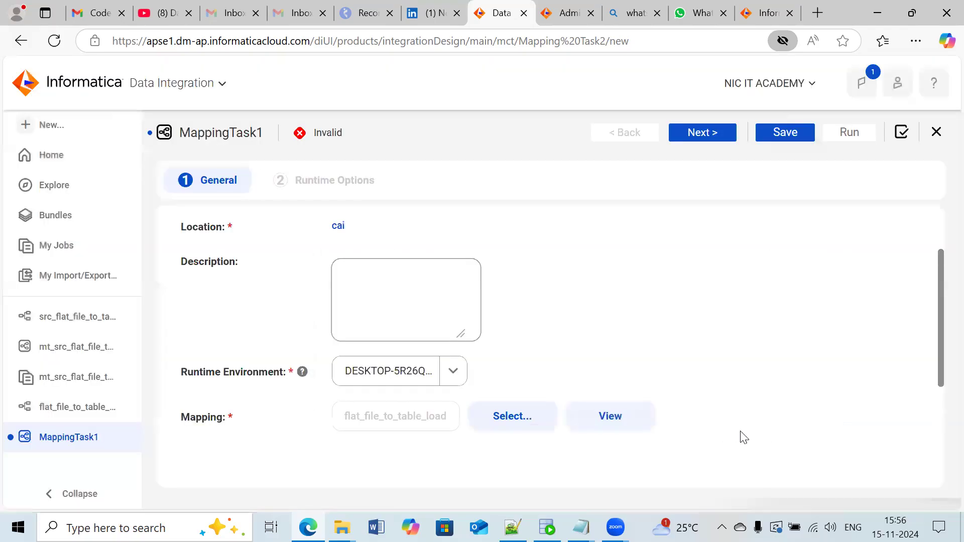
Step: Set the mapping task to run on a schedule in its runtime options
left_click(698, 137)
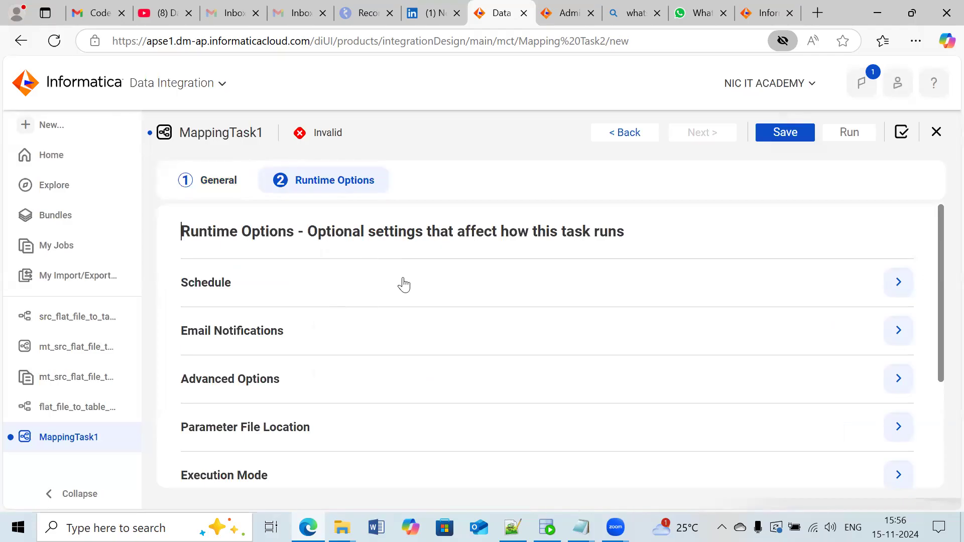
left_click(900, 283)
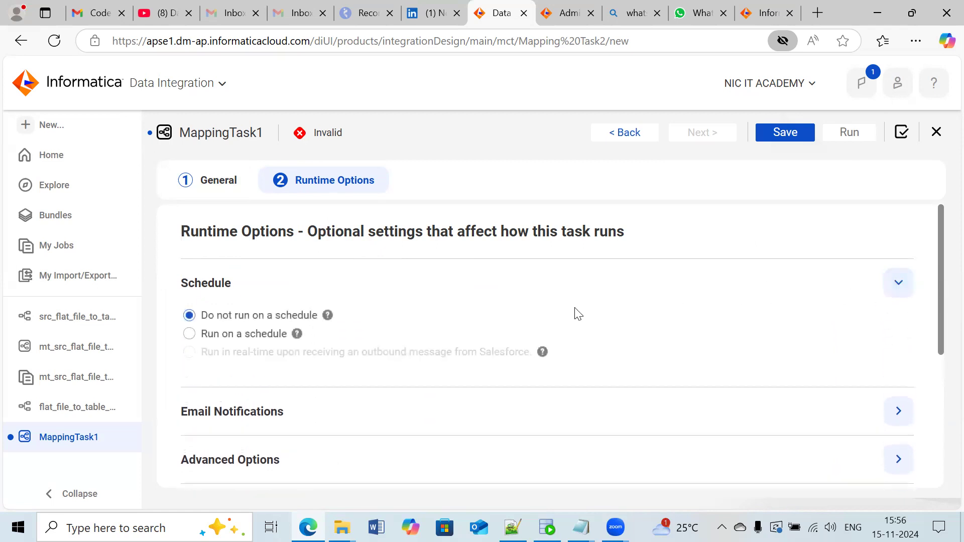
left_click(189, 334)
scroll(340, 353, "down", 2)
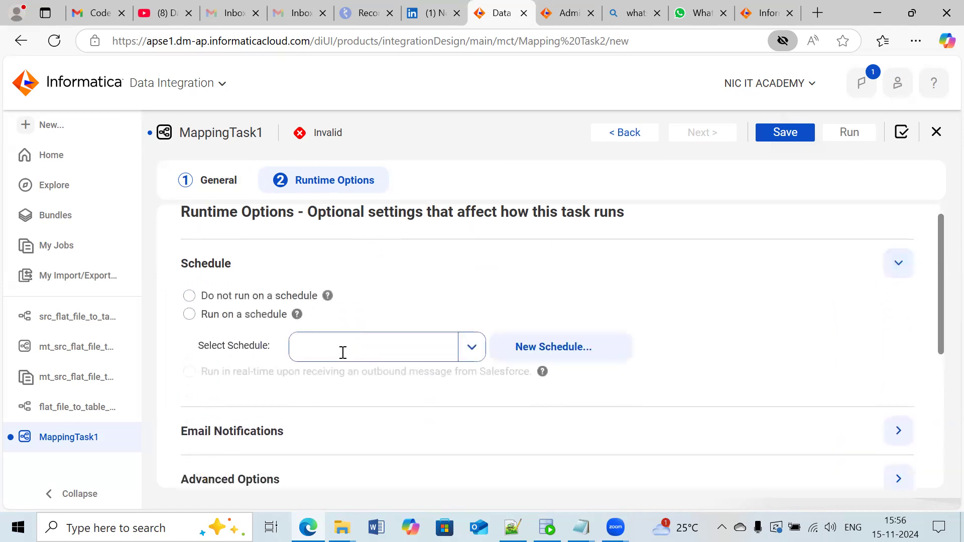
Step: Review the start, time zone and repeat options for a new schedule, and dismiss it without saving
left_click(517, 292)
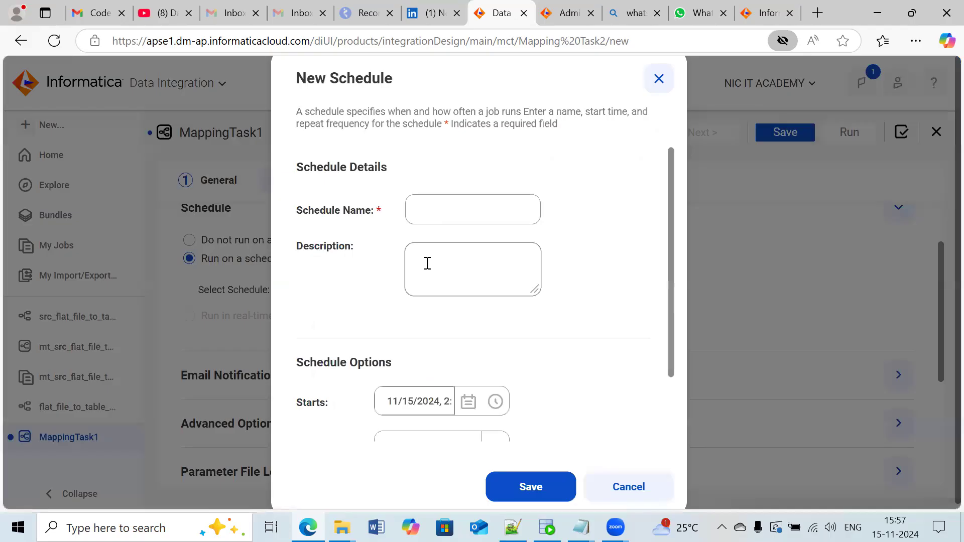
scroll(469, 281, "down", 2)
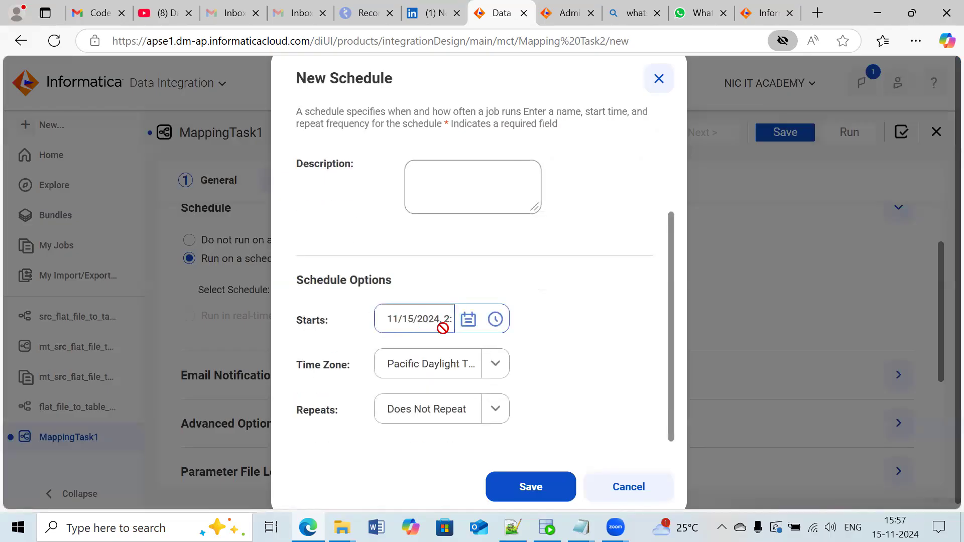
left_click(495, 417)
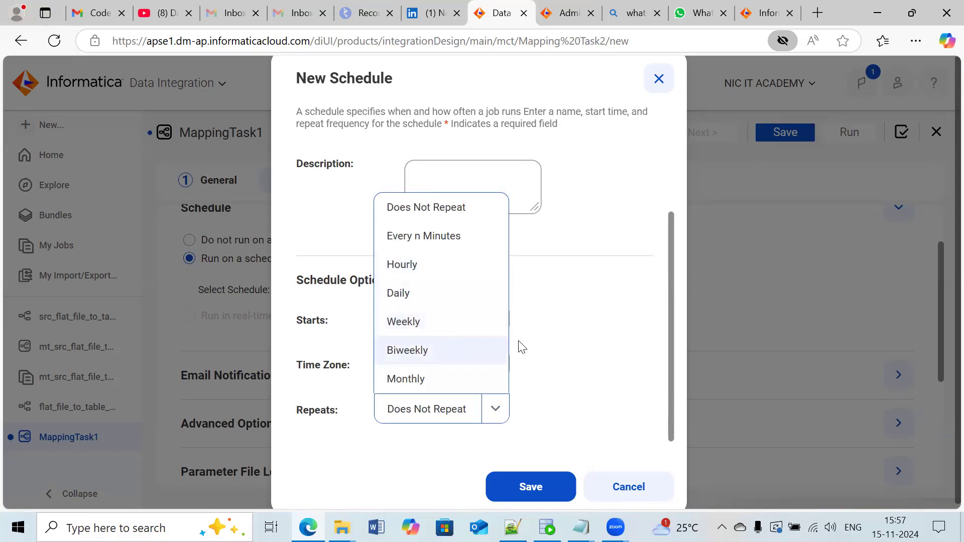
left_click(614, 487)
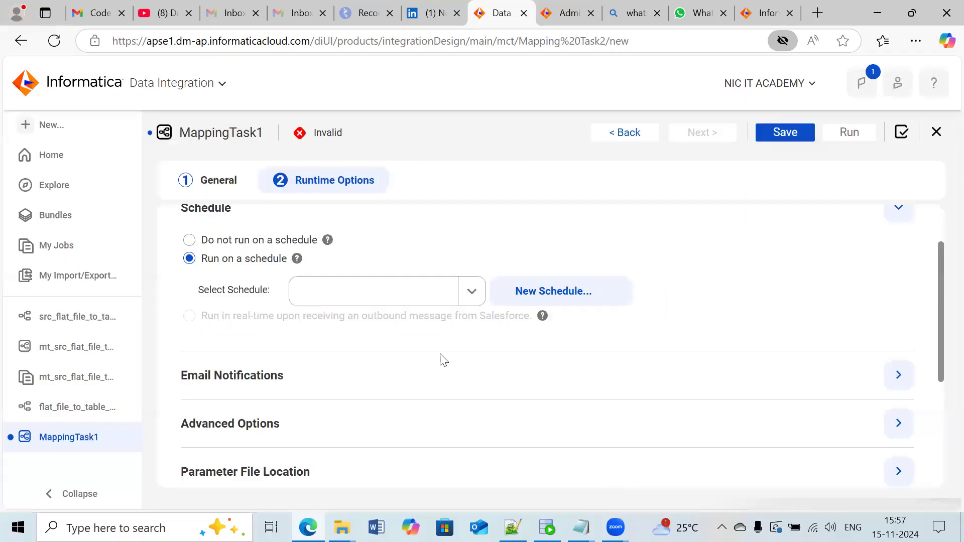
Step: Set the task to use custom email notification options and review the failure, warning and success notification fields
scroll(443, 360, "down", 3)
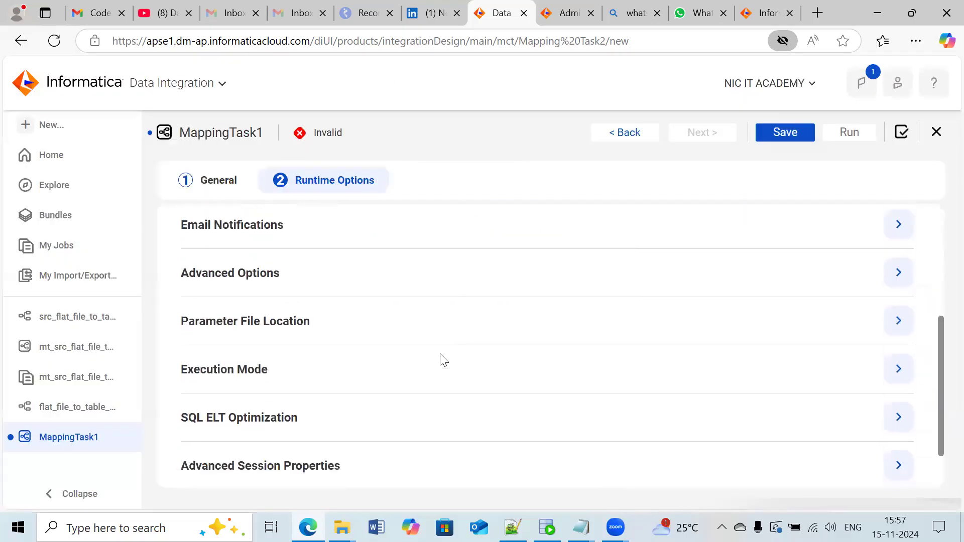
left_click(899, 225)
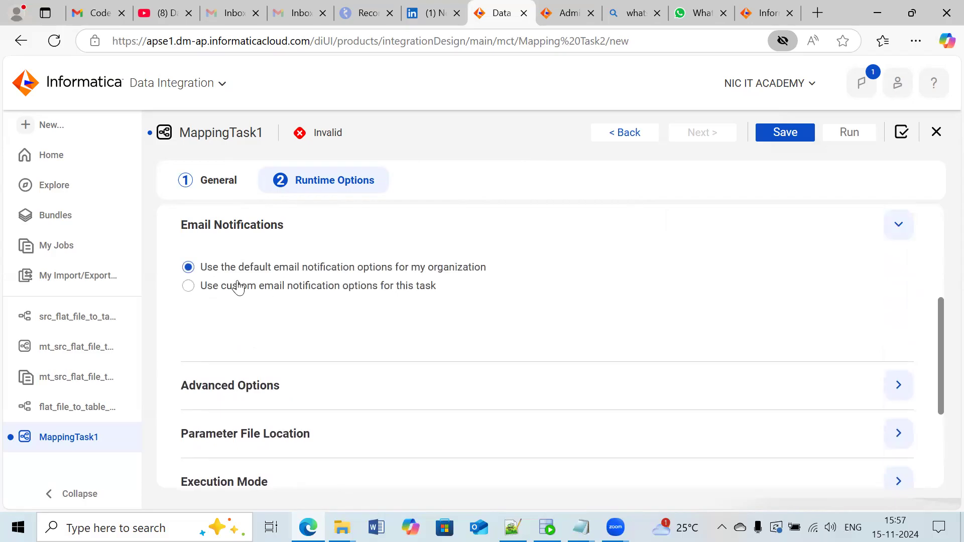
left_click(188, 286)
scroll(433, 352, "down", 3)
scroll(441, 323, "up", 3)
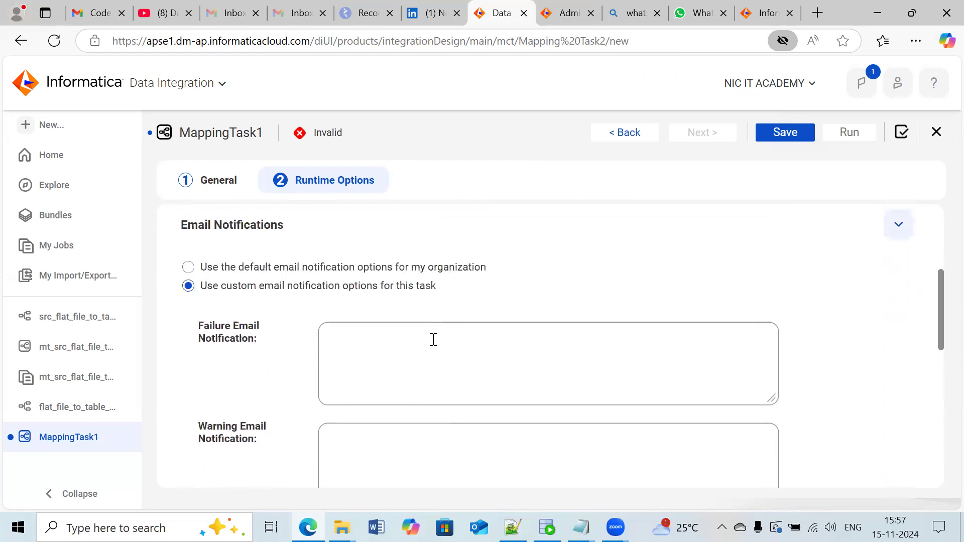
scroll(433, 340, "down", 3)
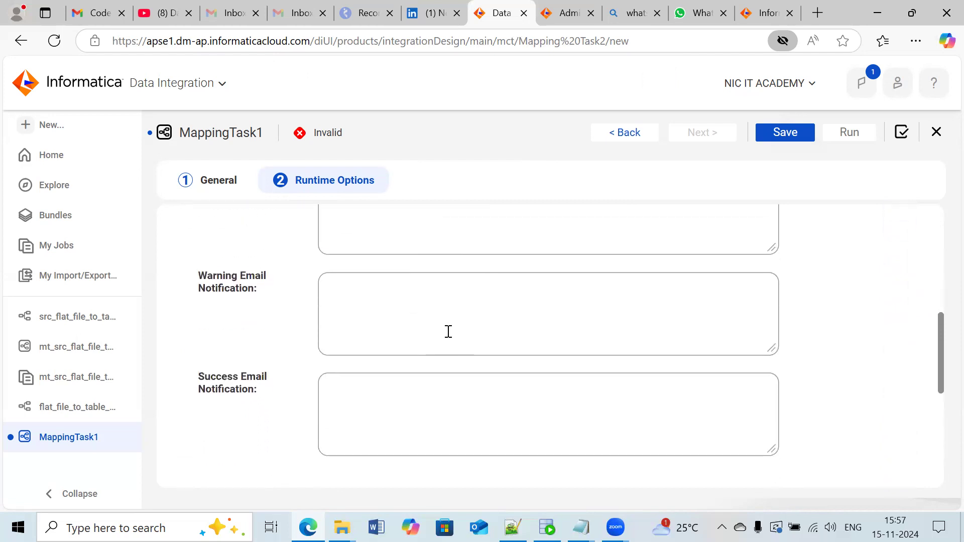
scroll(448, 331, "up", 3)
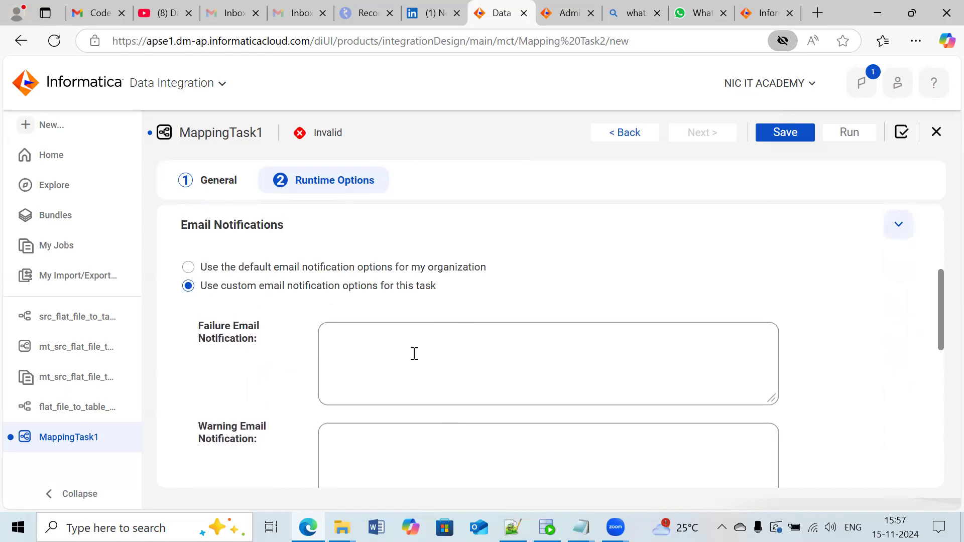
left_click(899, 224)
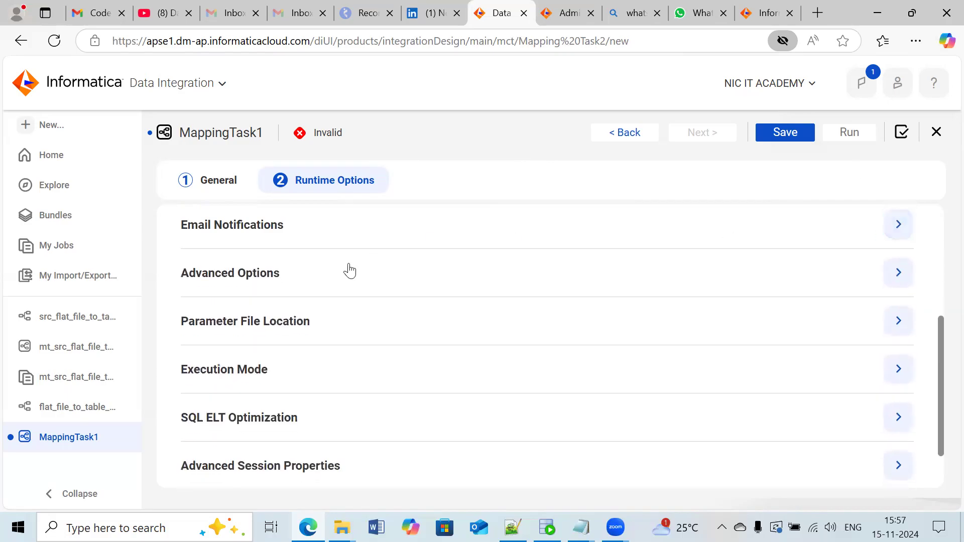
Step: Review the task's advanced options for pre- and post-processing commands, maximum log files and schema change handling
scroll(350, 269, "down", 1)
scroll(353, 278, "up", 2)
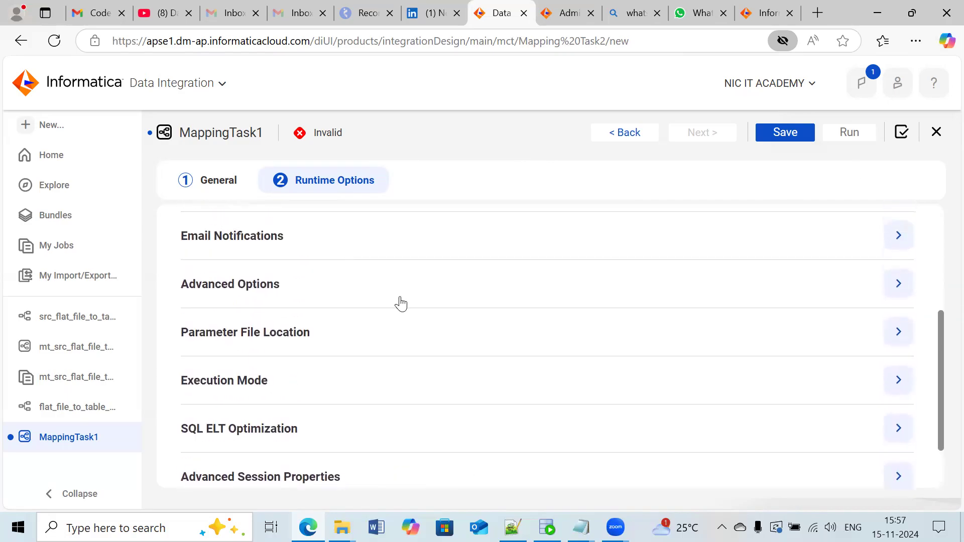
left_click(897, 283)
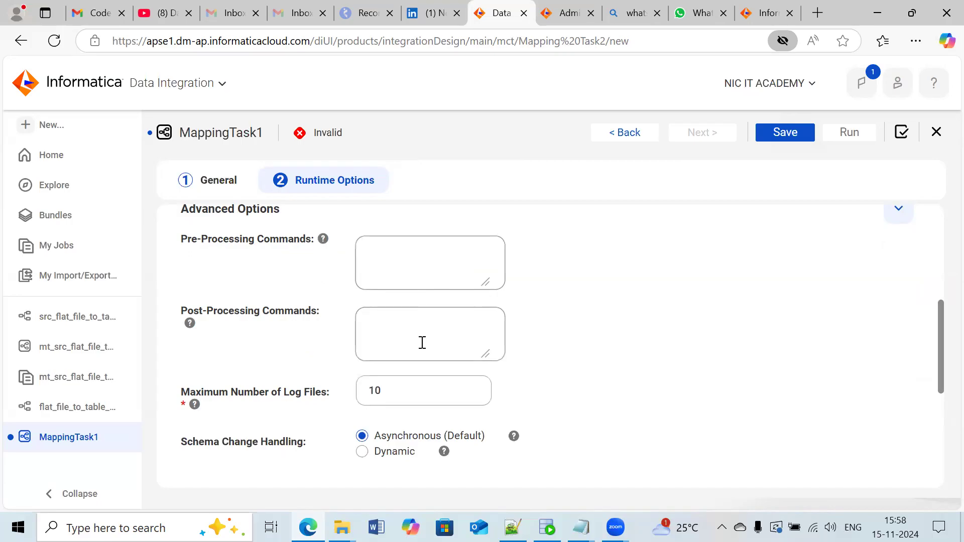
scroll(420, 321, "down", 5)
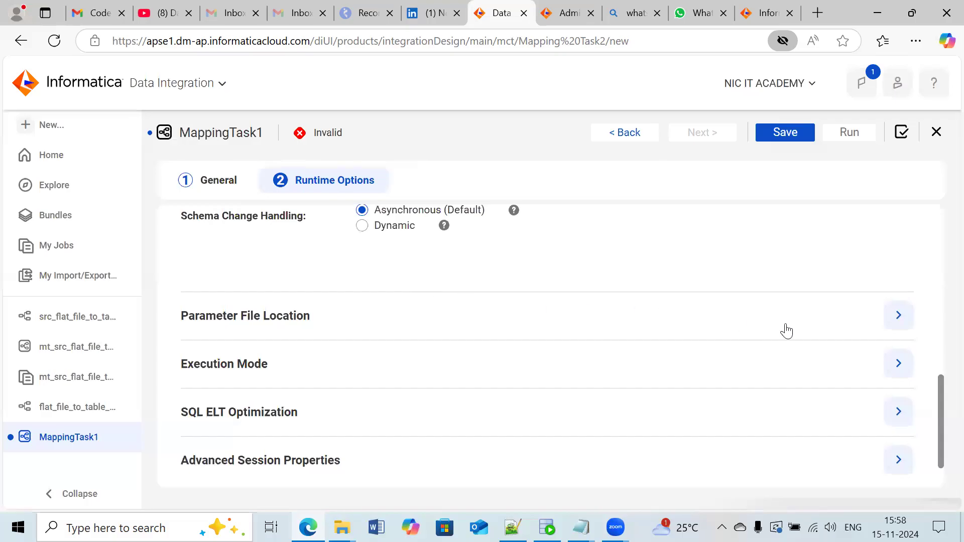
Step: Review the local parameter file directory and file name settings of the mapping task
left_click(899, 317)
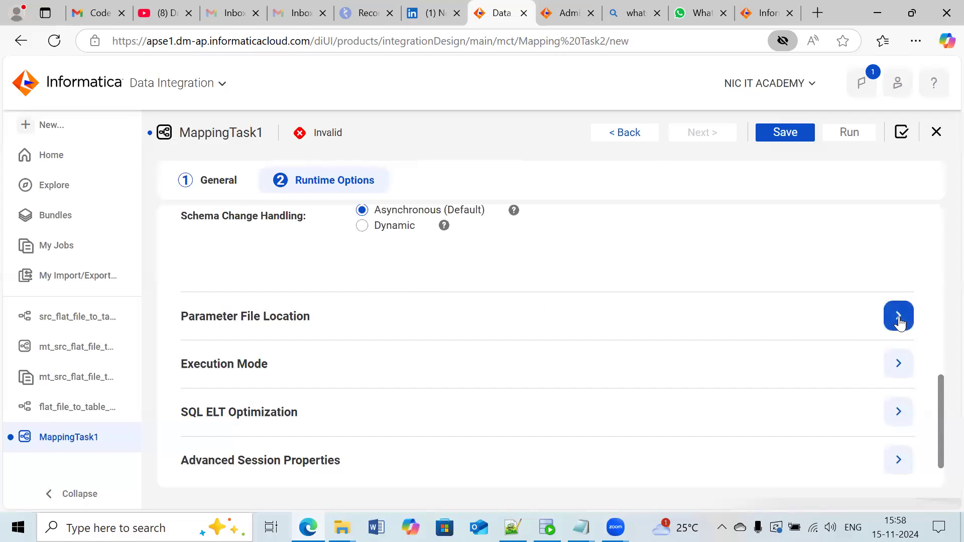
scroll(596, 329, "down", 3)
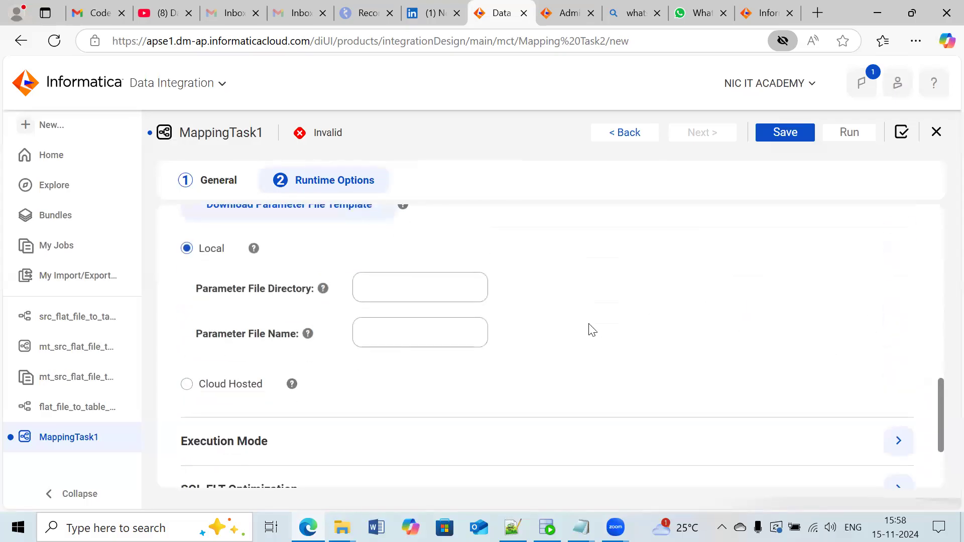
left_click(398, 289)
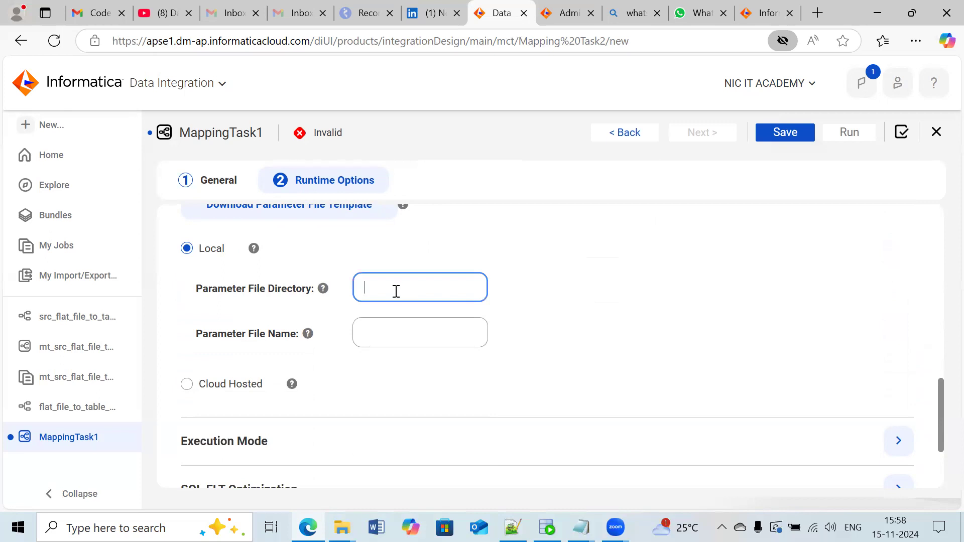
left_click(385, 333)
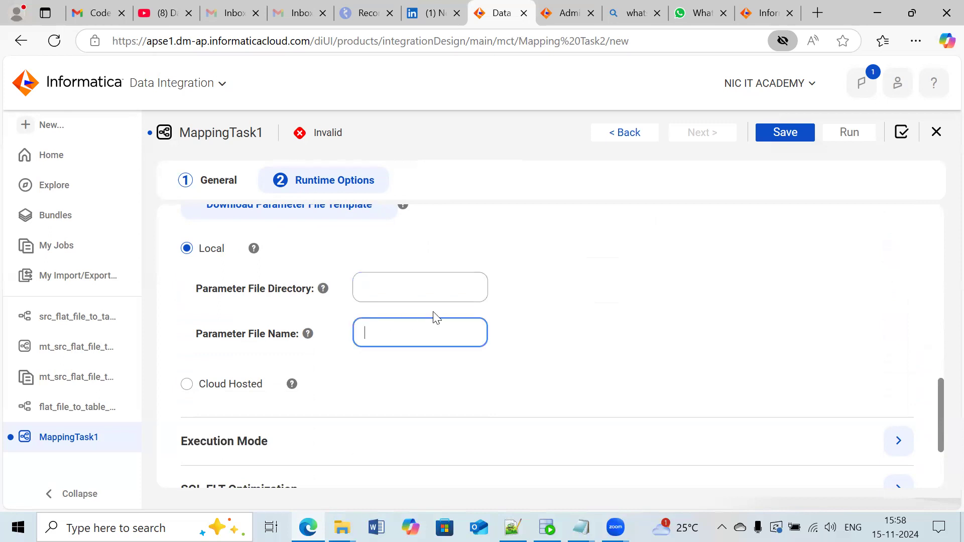
scroll(763, 254, "up", 3)
left_click(893, 316)
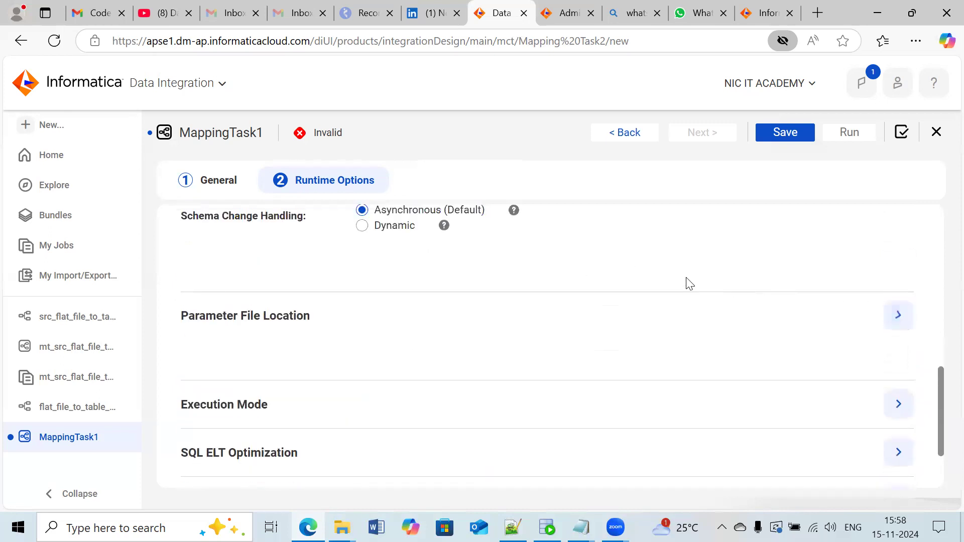
Step: Review the execution mode and SQL ELT optimization settings of the mapping task
left_click(898, 304)
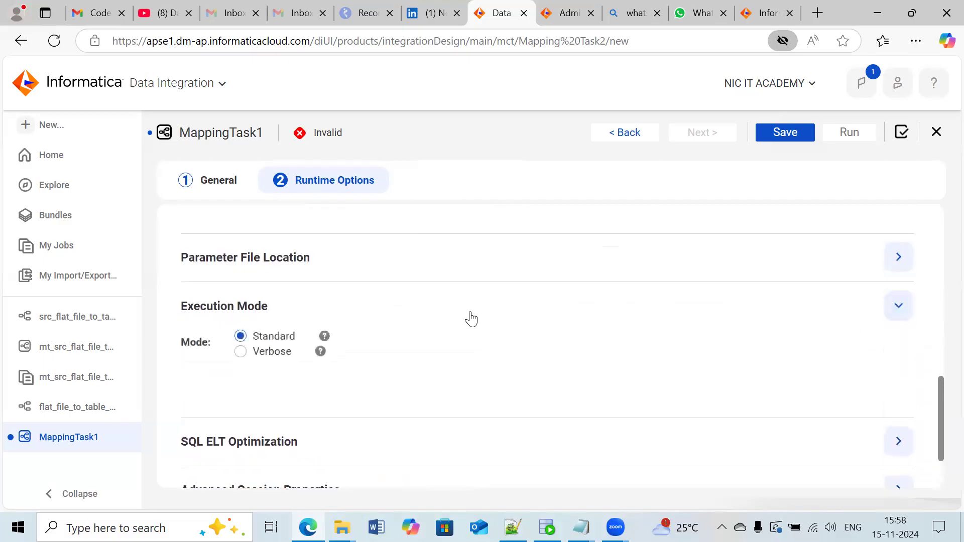
left_click(898, 305)
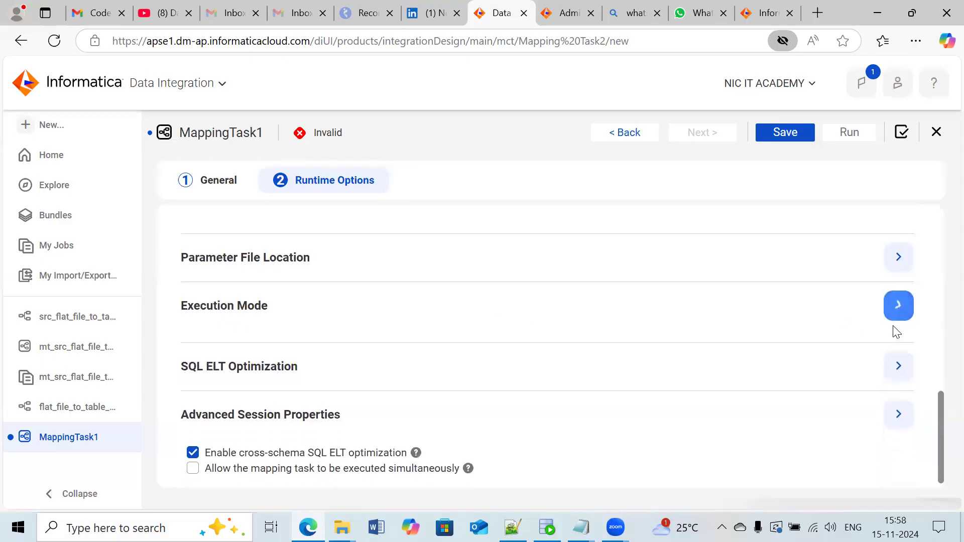
left_click(898, 354)
scroll(559, 351, "down", 5)
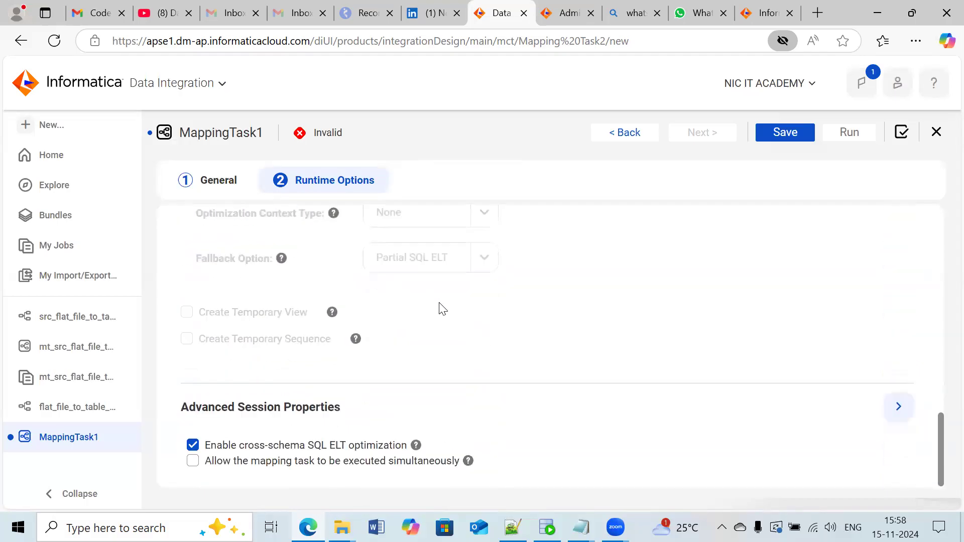
scroll(440, 308, "up", 2)
scroll(652, 326, "up", 3)
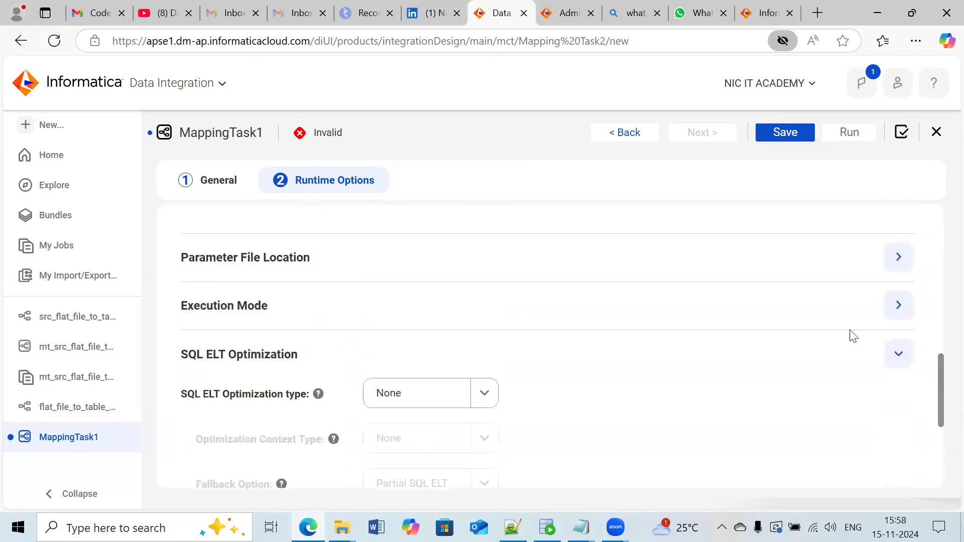
left_click(898, 353)
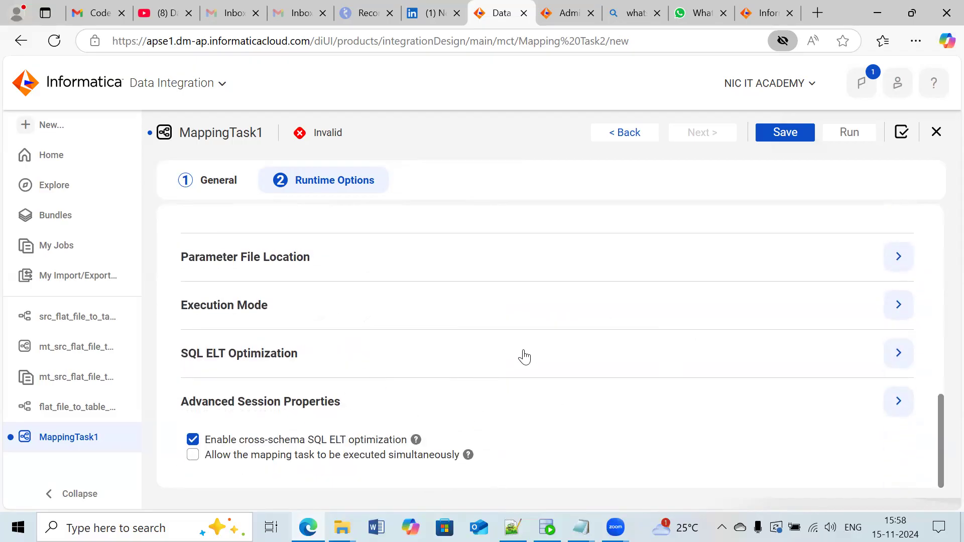
Step: Save the mt_flat_file_to_table mapping task and run it
left_click(788, 132)
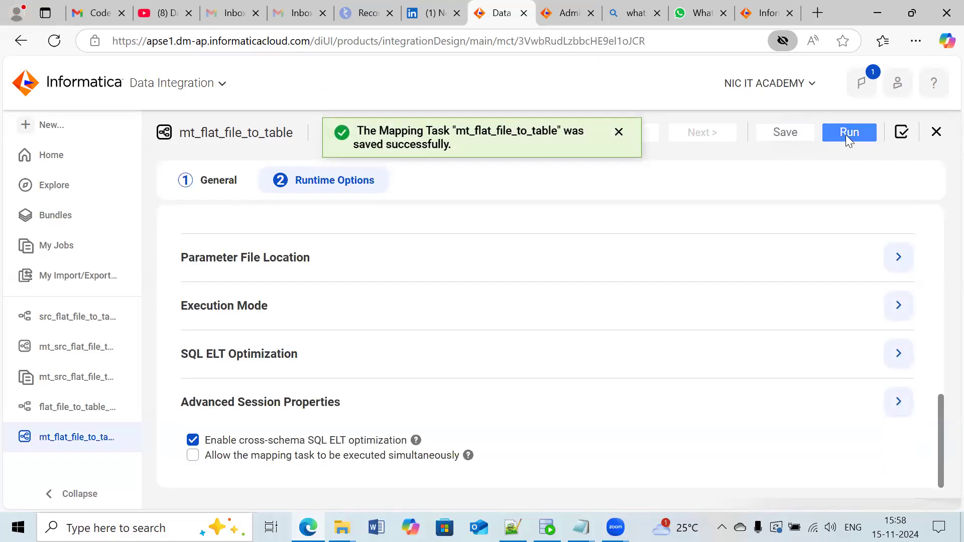
left_click(845, 134)
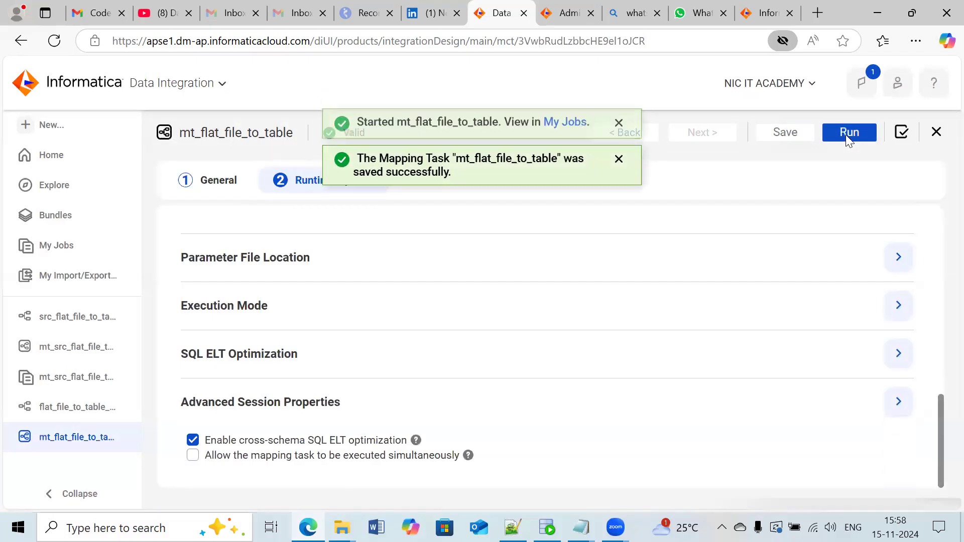
Step: Open the job list for mt_flat_file_to_table and refresh the job's status until the run finishes
left_click(565, 134)
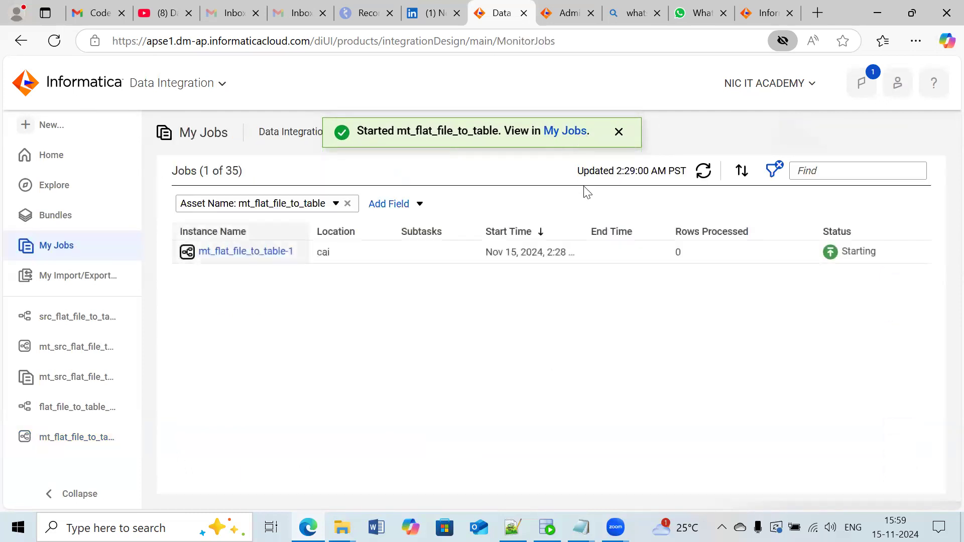
left_click(703, 171)
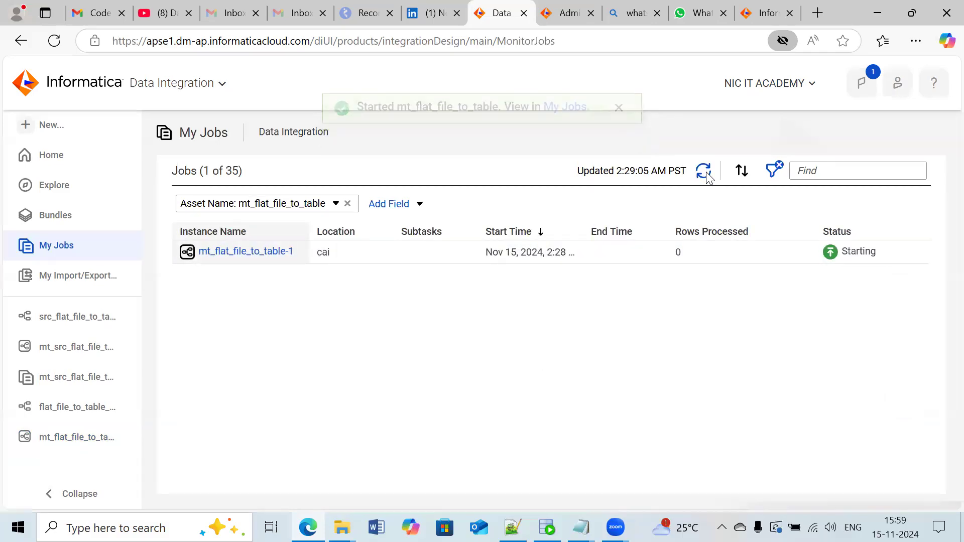
left_click(704, 172)
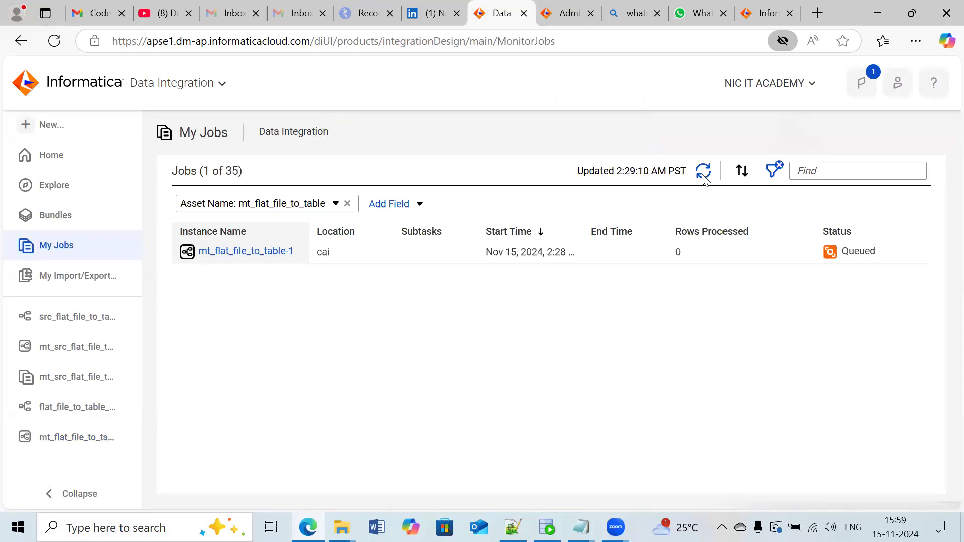
left_click(704, 172)
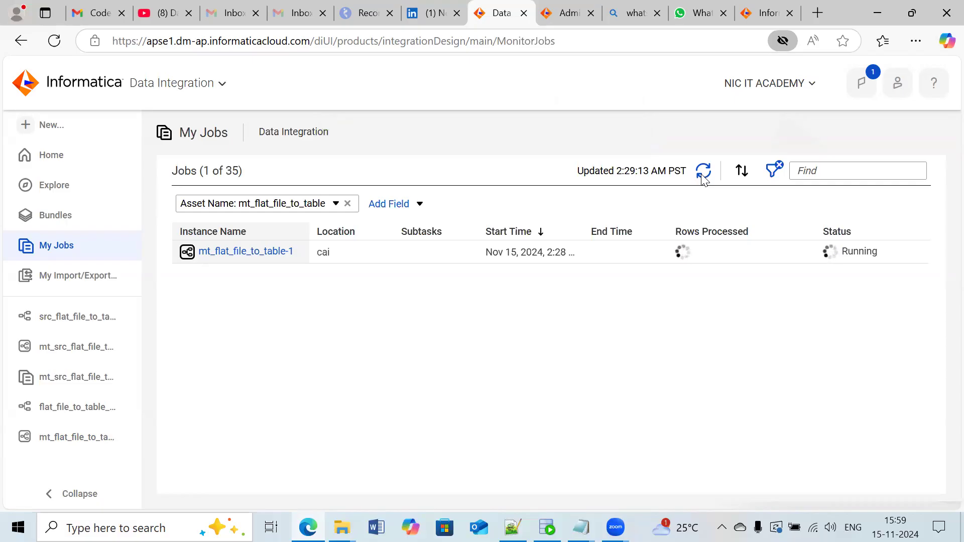
left_click(703, 174)
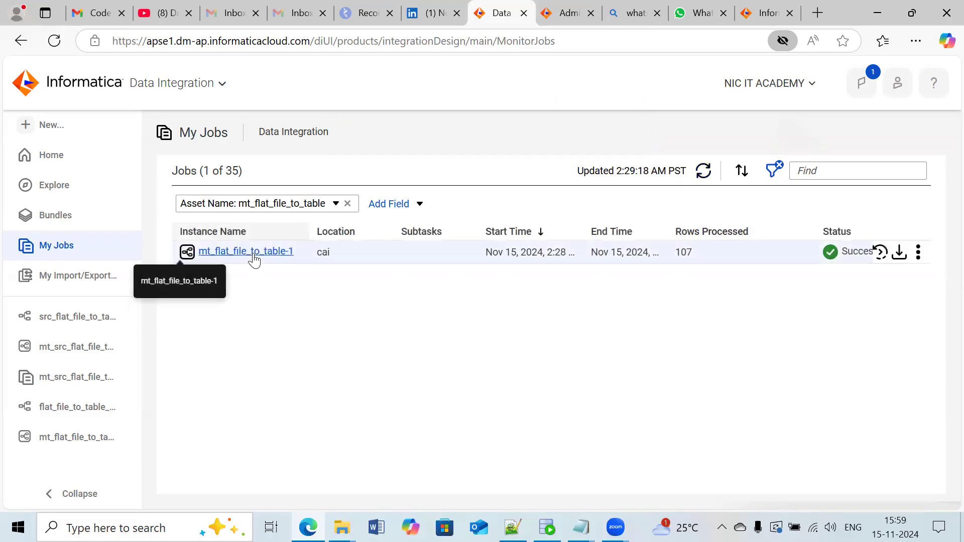
Step: Open the mt_flat_file_to_table-1 job details and check the success rows for the source and the T_EMPLOYEES target
left_click(254, 252)
scroll(433, 331, "down", 1)
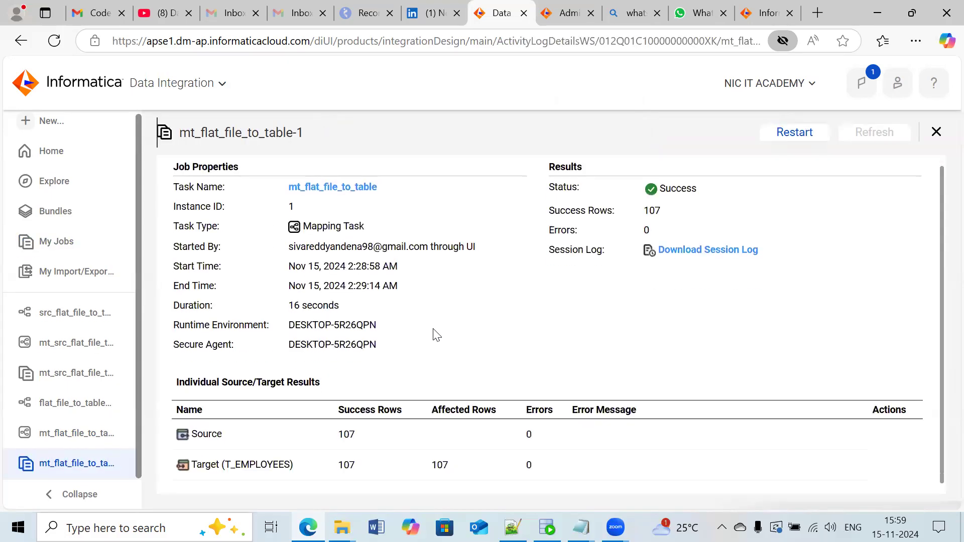
left_click_drag(357, 430, 338, 430)
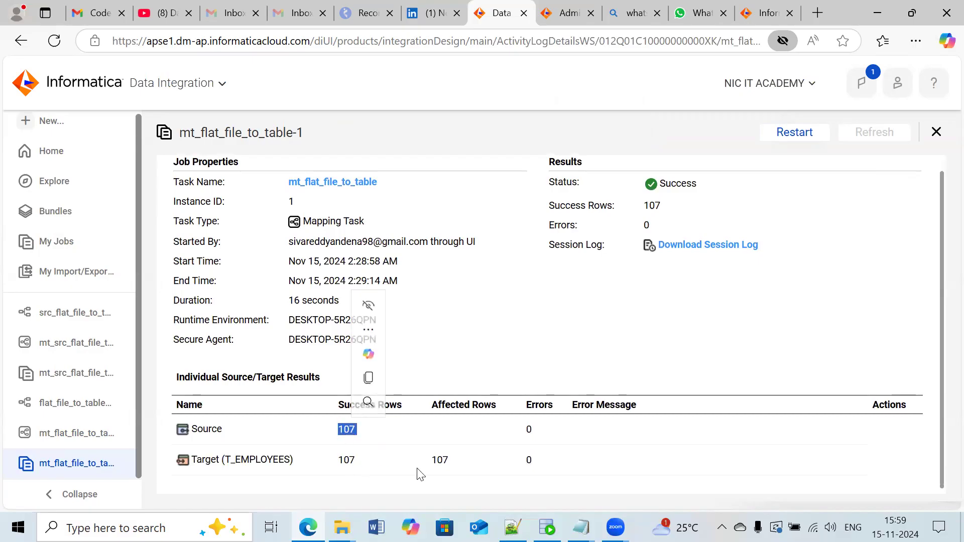
Step: Check the target's affected rows in the job results and query all T_EMPLOYEES rows in Oracle SQL Developer, reviewing them to the last row
left_click_drag(453, 464, 409, 469)
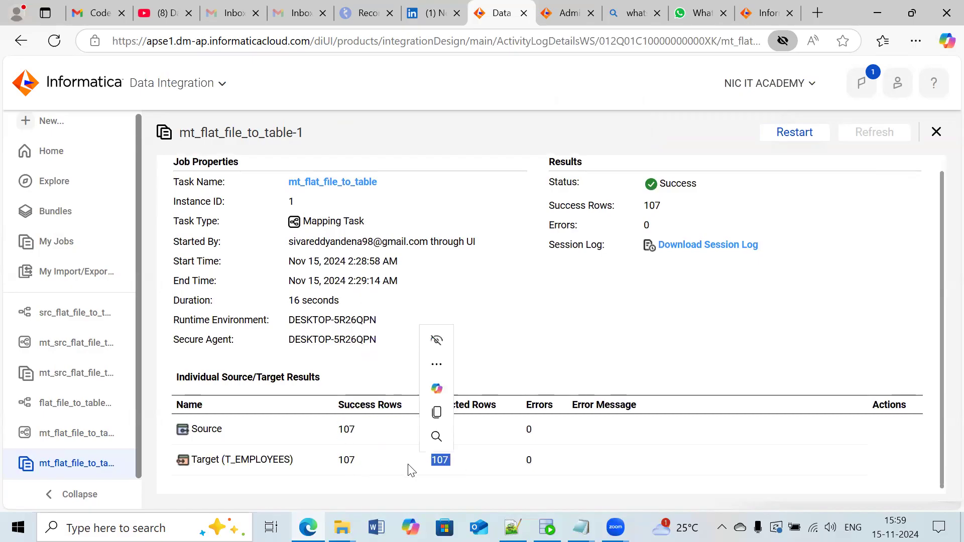
left_click(548, 527)
scroll(422, 244, "down", 3)
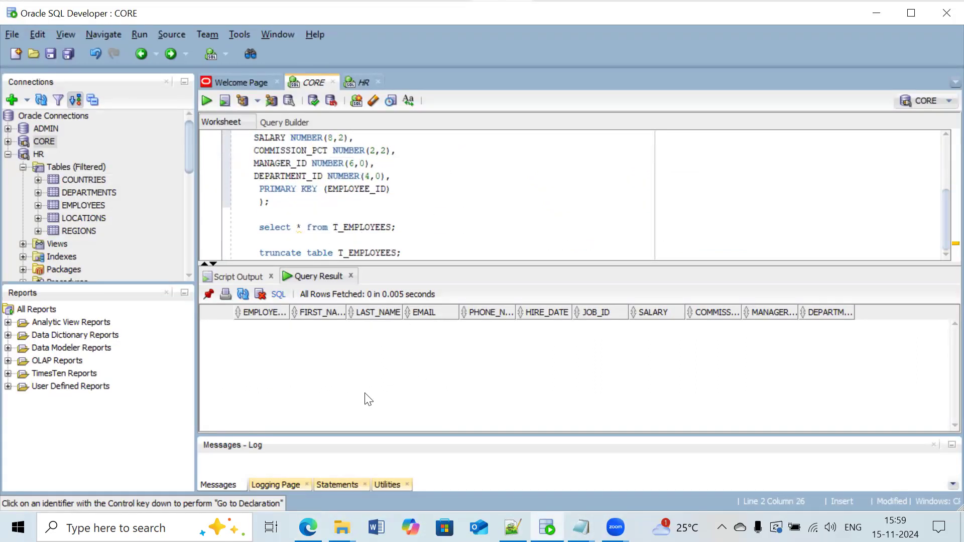
left_click_drag(398, 227, 253, 228)
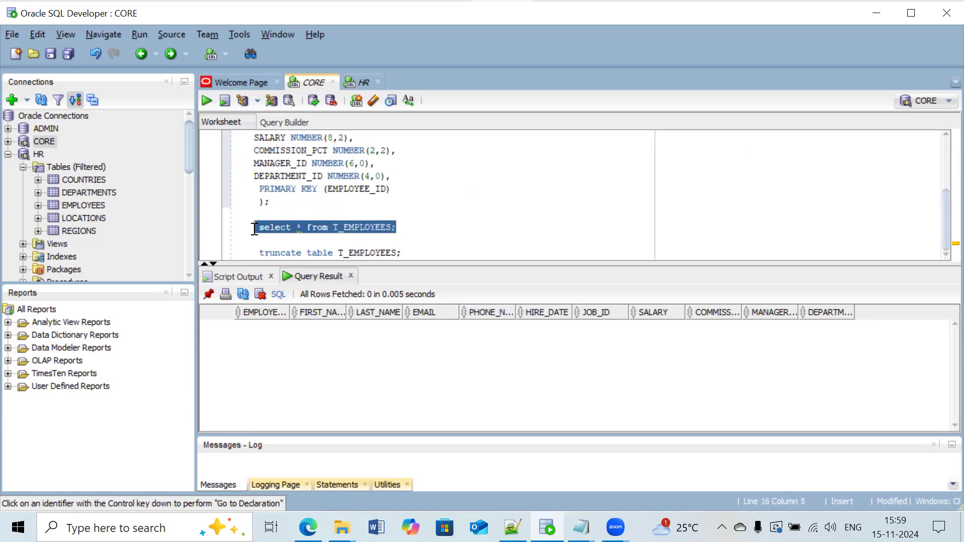
left_click(210, 103)
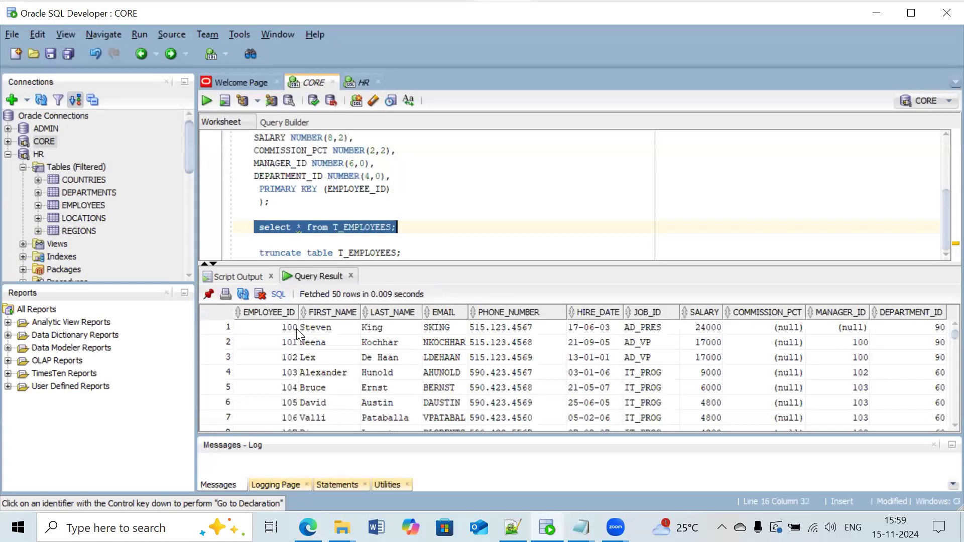
scroll(308, 357, "down", 20)
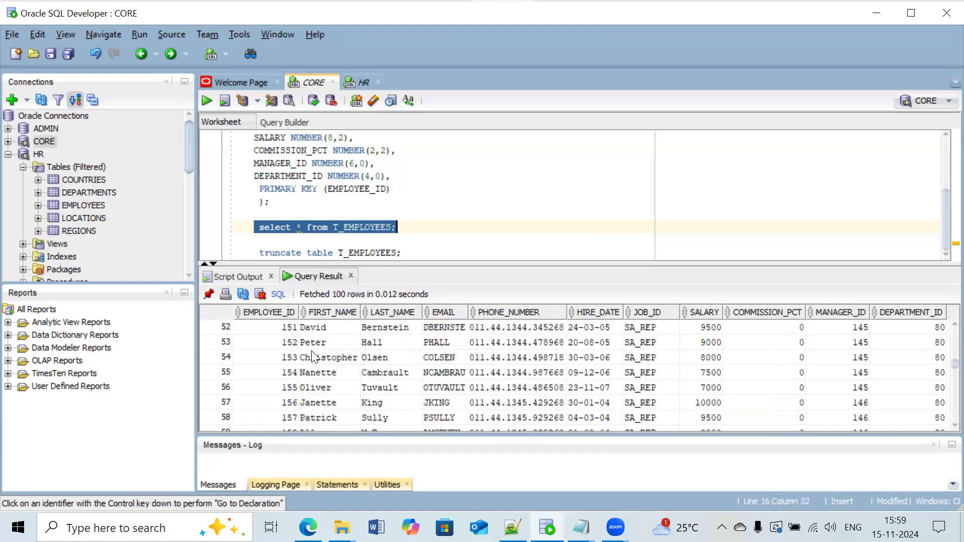
scroll(311, 377, "down", 3)
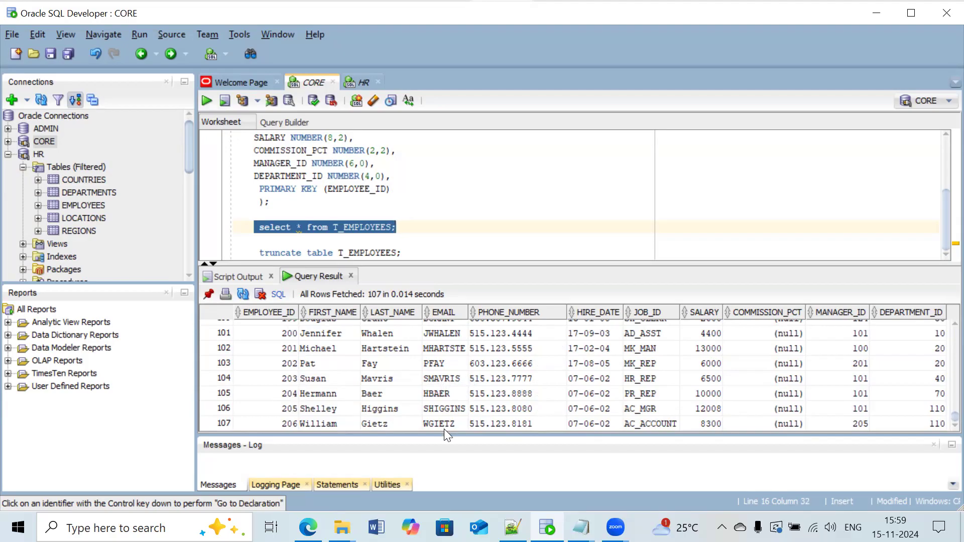
Step: Return to Informatica Data Integration, open the src_flat_file_to_table_load mapping, and review the types, precision and scale of the Source fields
left_click(308, 527)
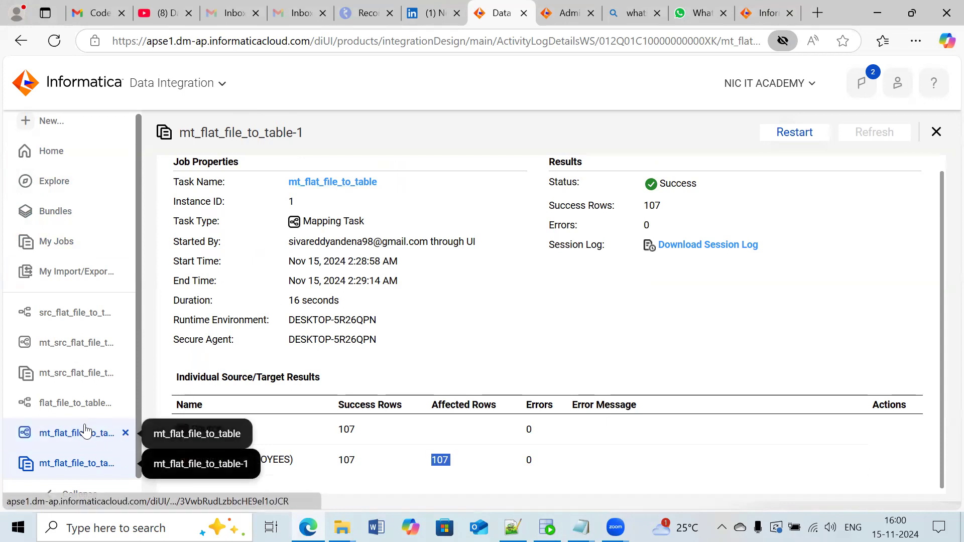
left_click(85, 431)
scroll(249, 326, "up", 3)
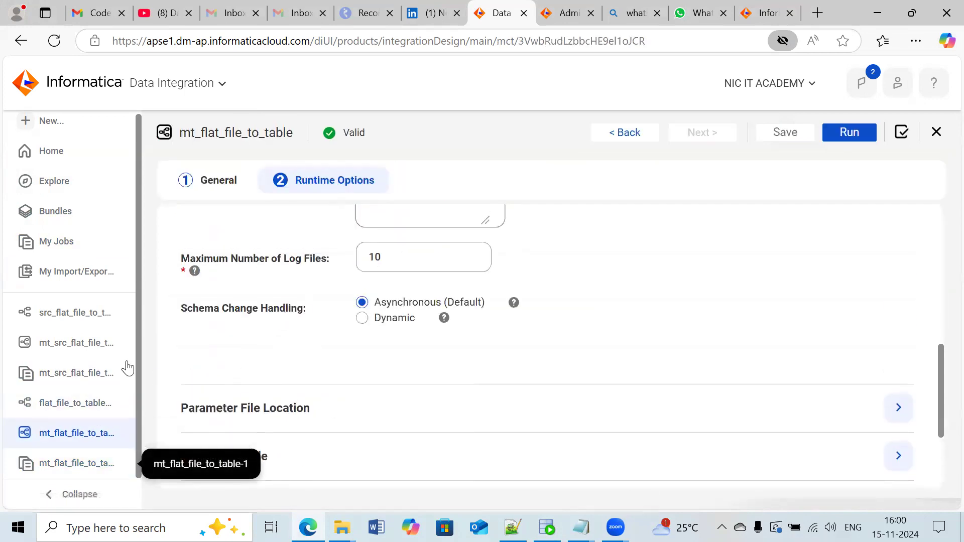
left_click(86, 313)
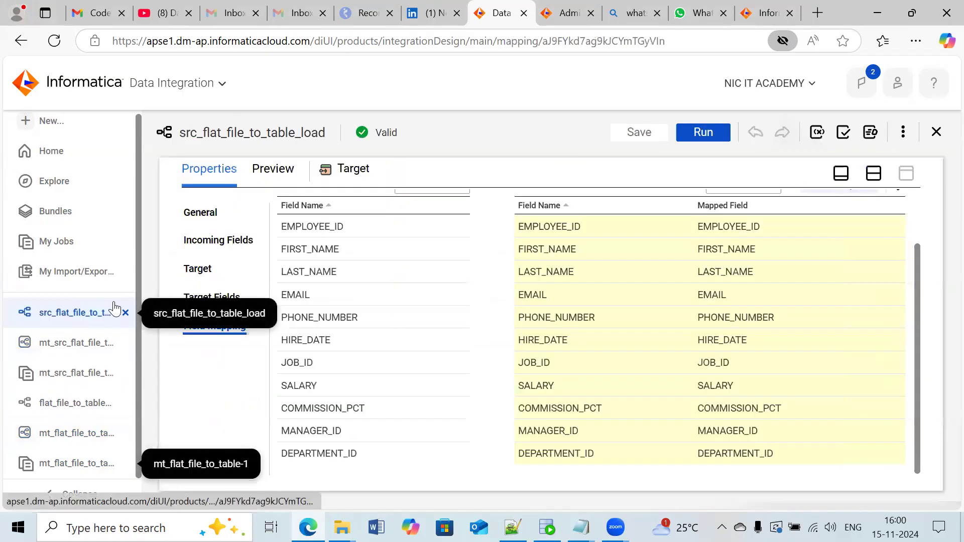
left_click(874, 174)
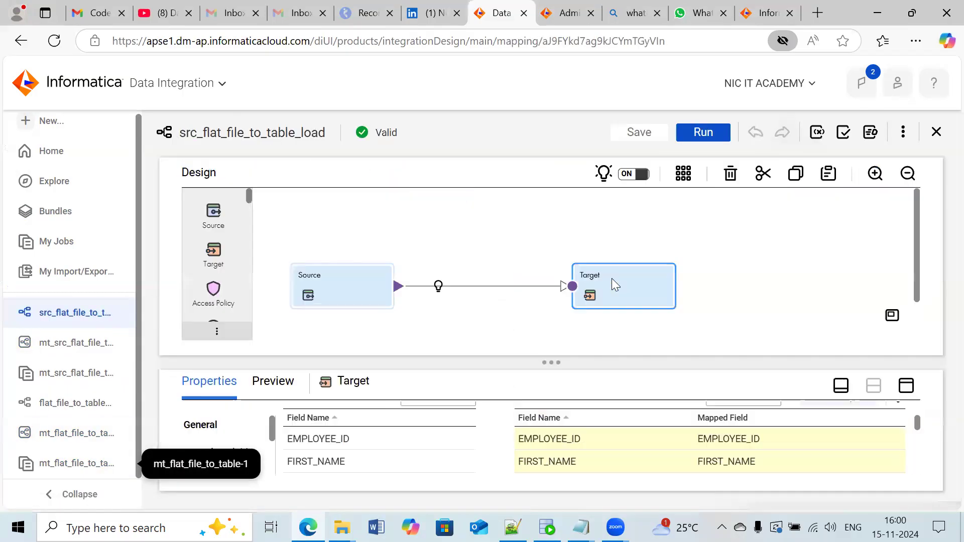
left_click(316, 294)
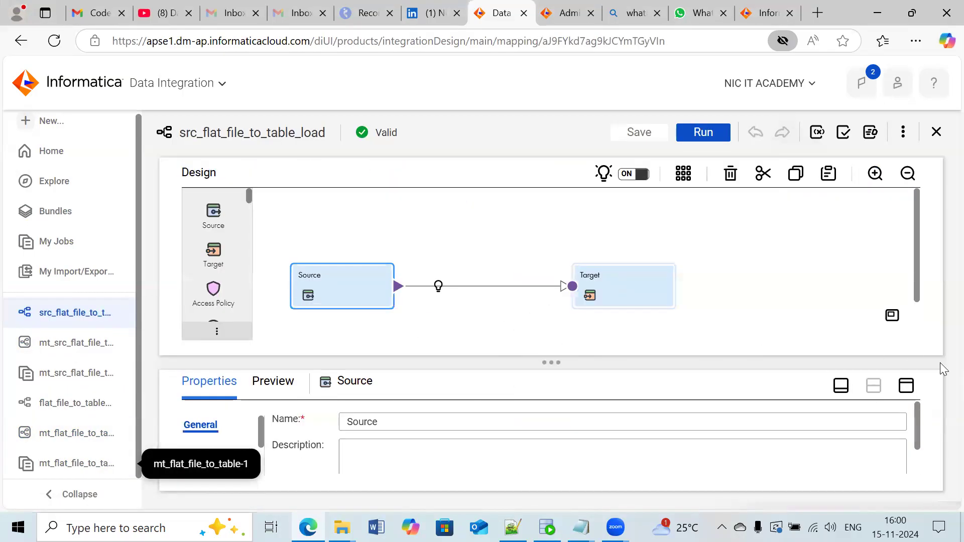
left_click(906, 386)
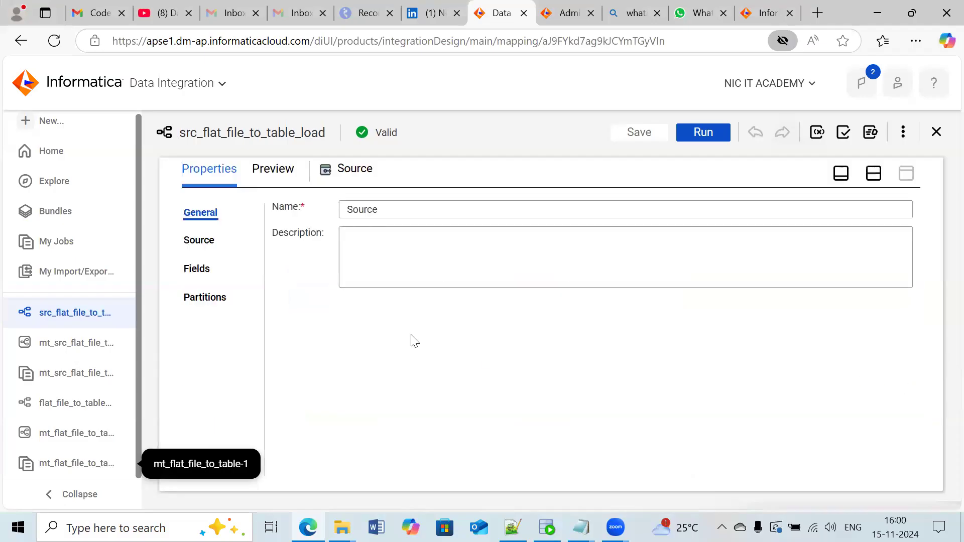
left_click(207, 268)
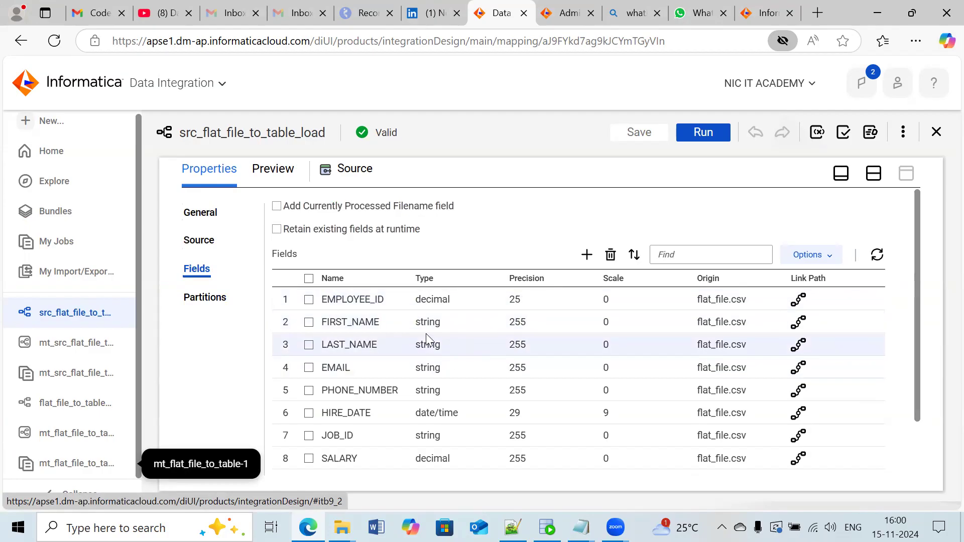
scroll(441, 333, "down", 2)
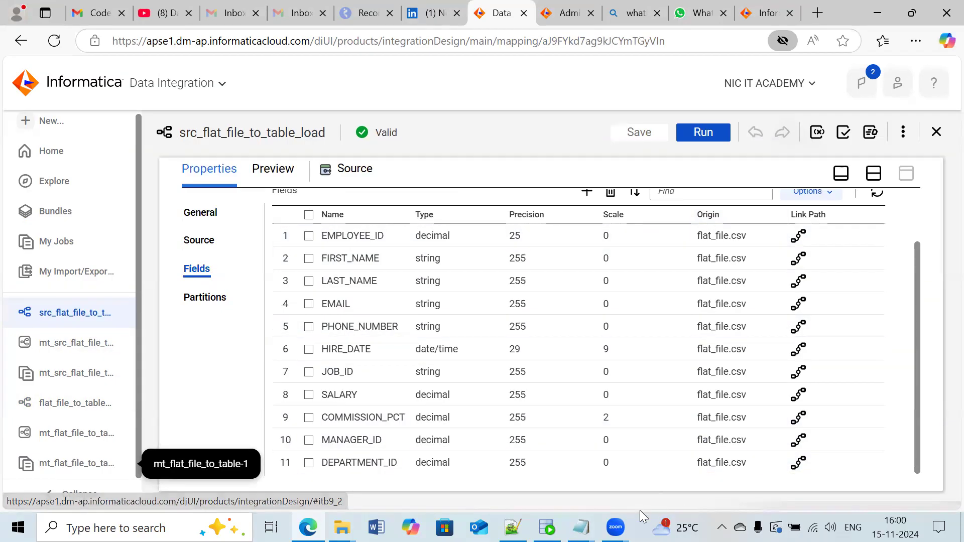
left_click(308, 527)
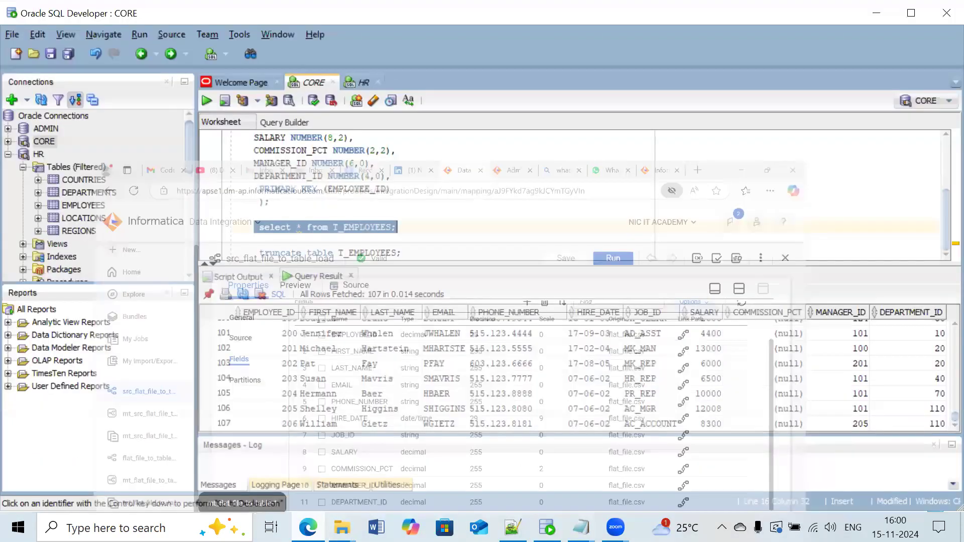
mouse_move(614, 527)
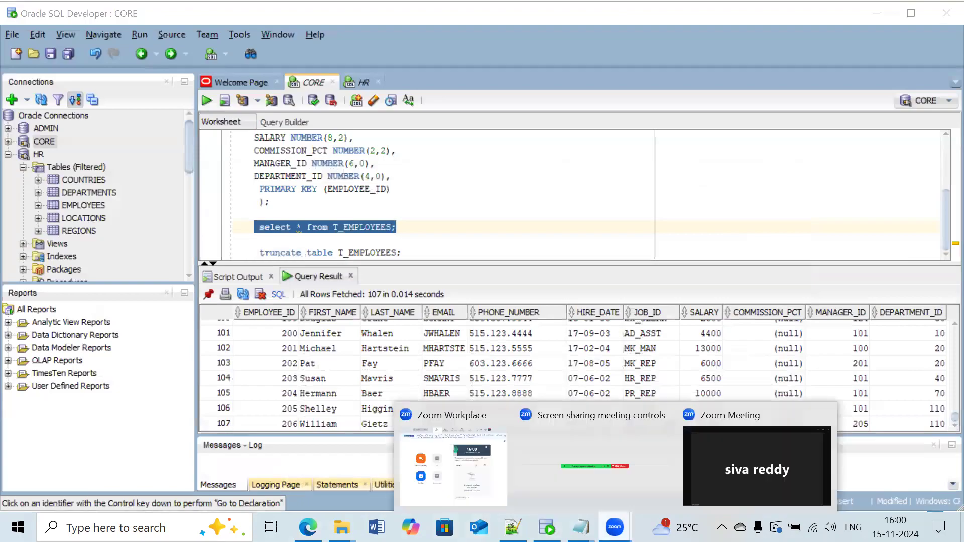